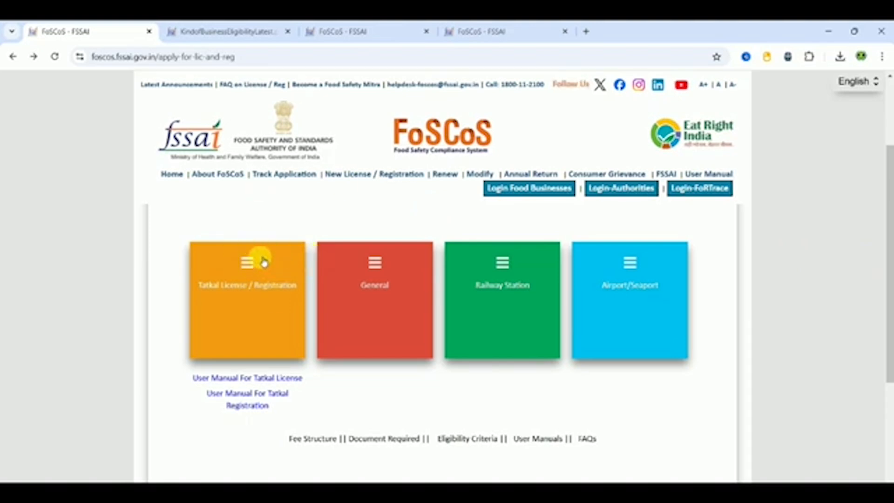
- Glance at the Tatkal-eligible business kinds, then switch to the KindofBusinessEligibilityLatest.pdf tab
left_click(246, 262)
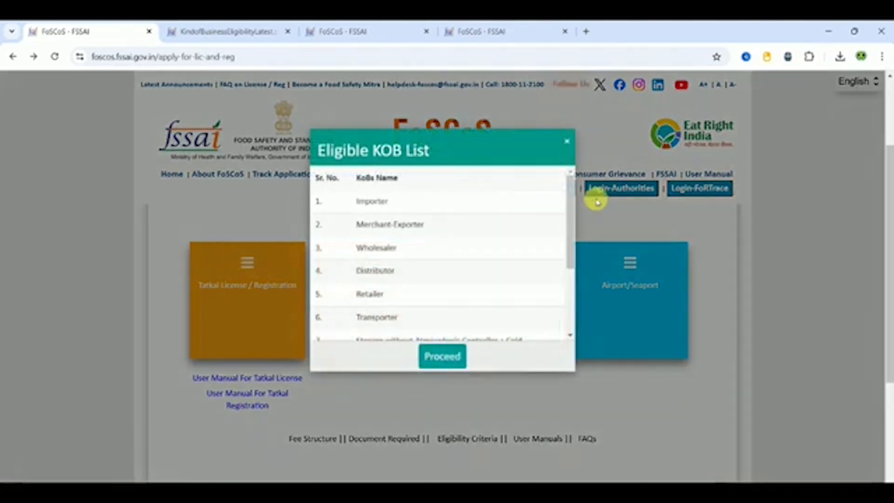
left_click(567, 142)
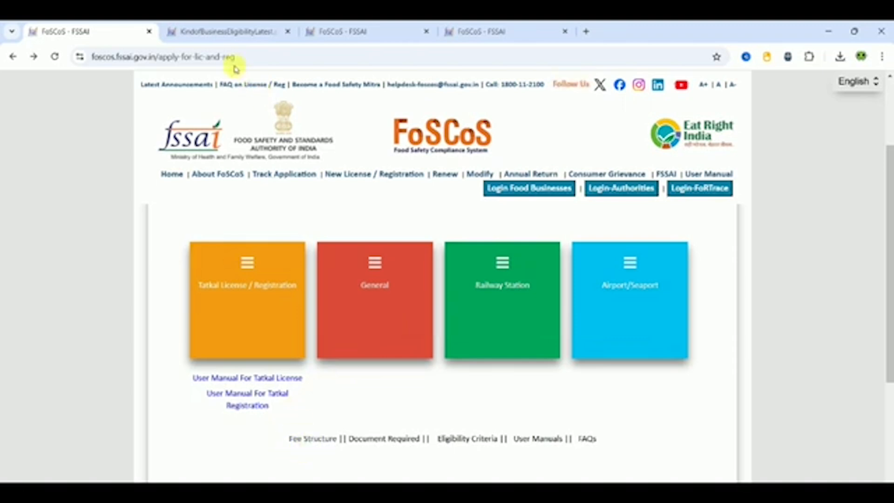
left_click(236, 31)
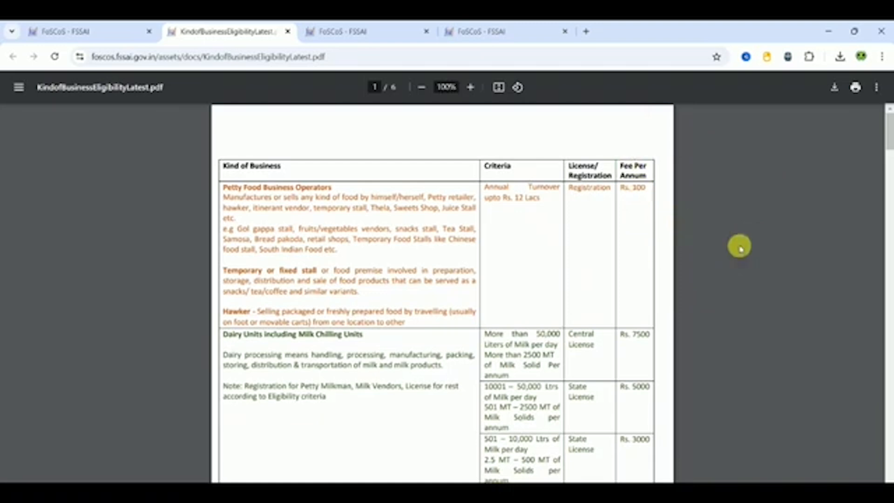
- Read through the PDF's business kinds and annual fees, then return to its top
scroll(740, 248, "down", 4)
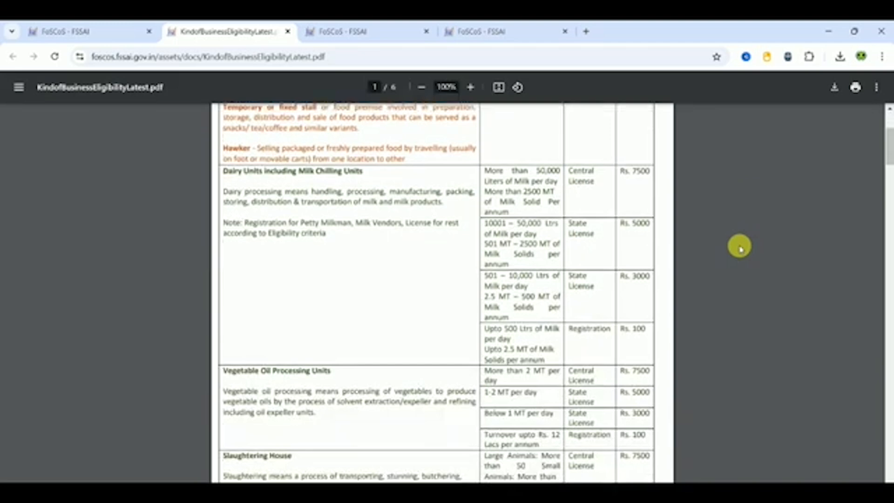
scroll(740, 249, "down", 5)
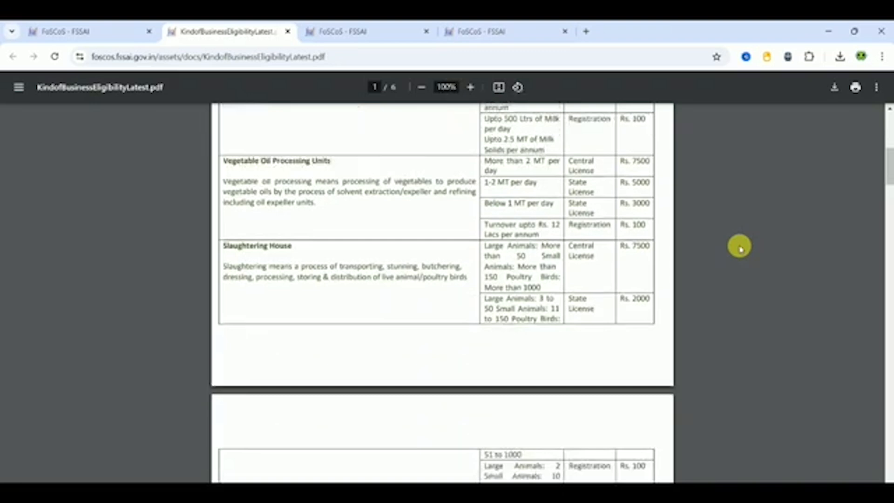
scroll(740, 248, "down", 6)
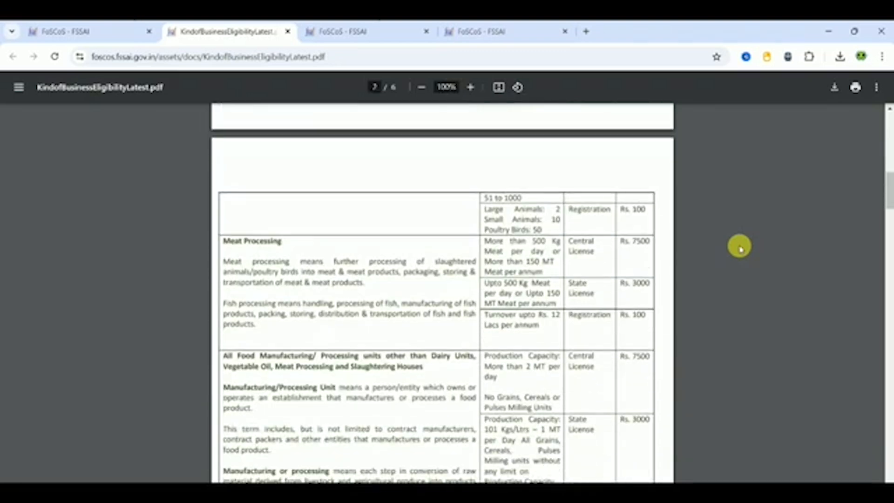
scroll(740, 248, "down", 5)
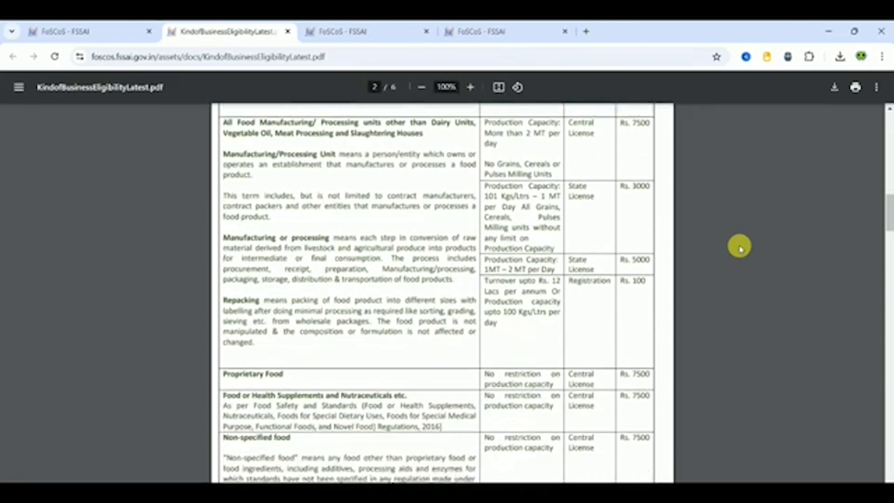
scroll(740, 248, "down", 15)
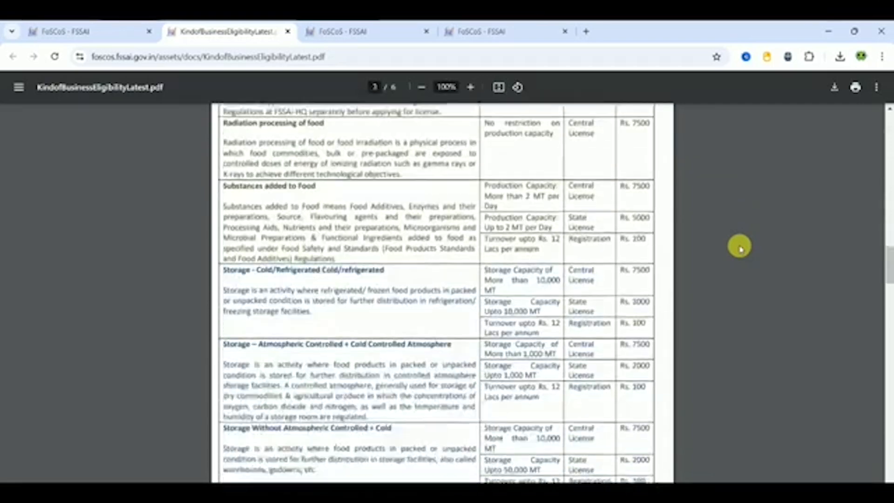
scroll(740, 248, "down", 3)
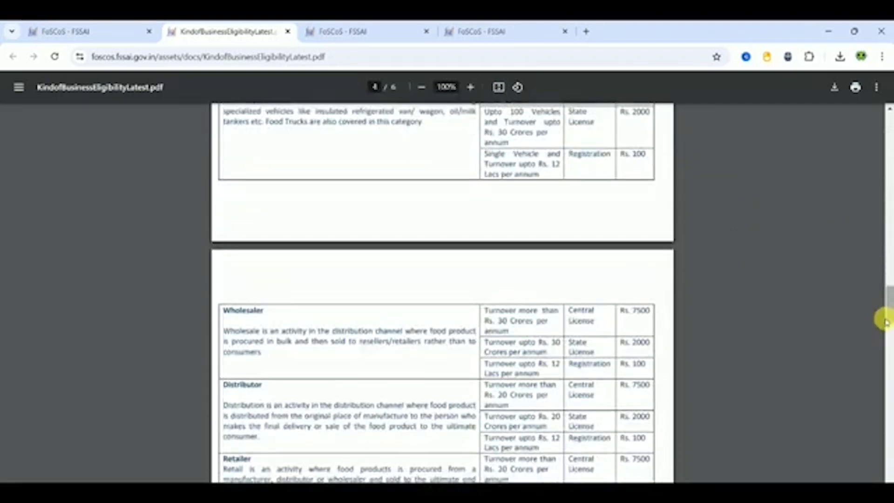
left_click_drag(888, 318, 857, 120)
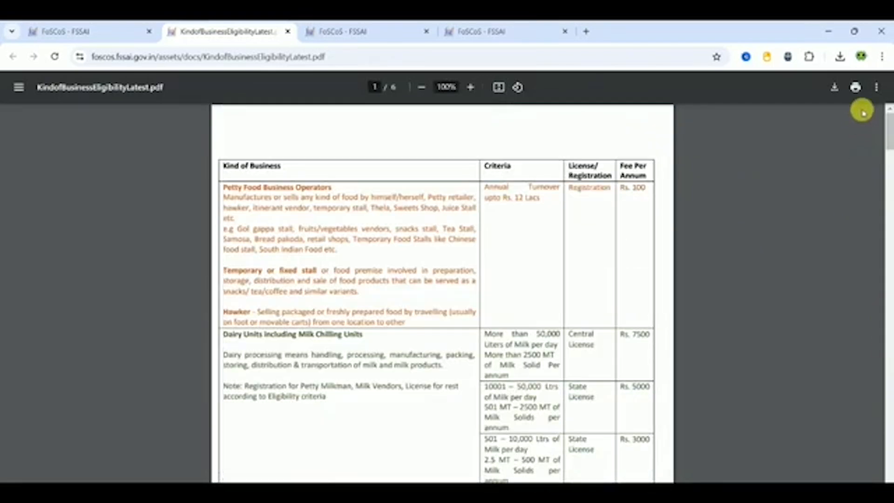
- Zoom the eligibility PDF to 125% and read pages 1 and 2 of the fee table
left_click(470, 87)
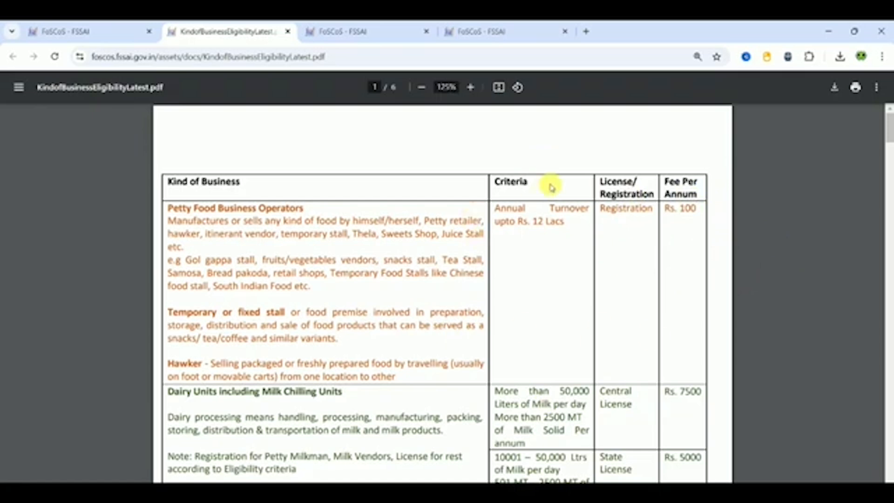
scroll(551, 186, "down", 3)
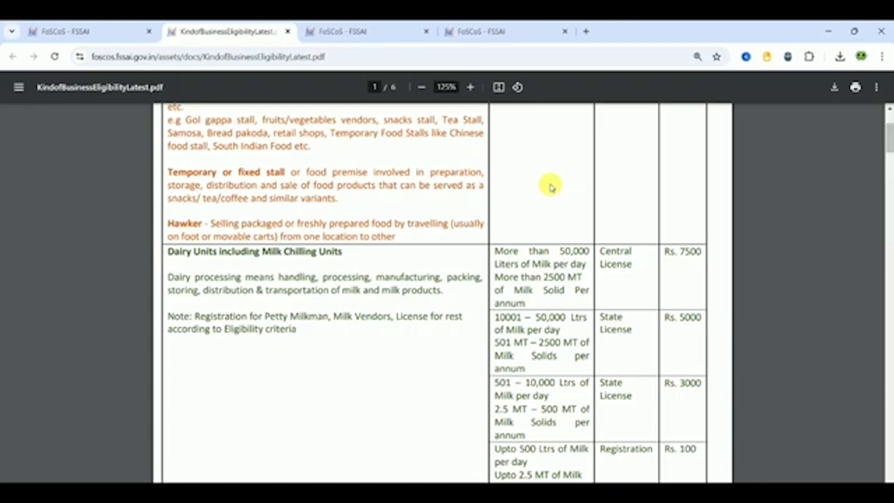
scroll(550, 186, "down", 2)
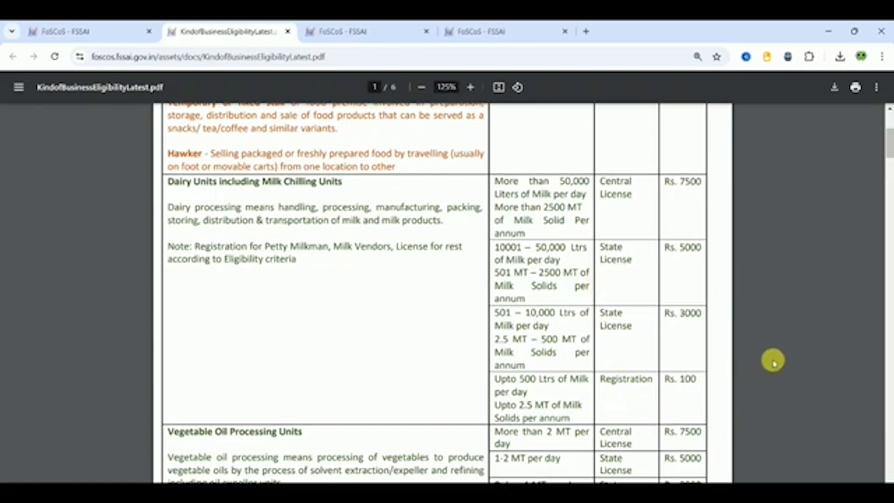
scroll(773, 360, "down", 4)
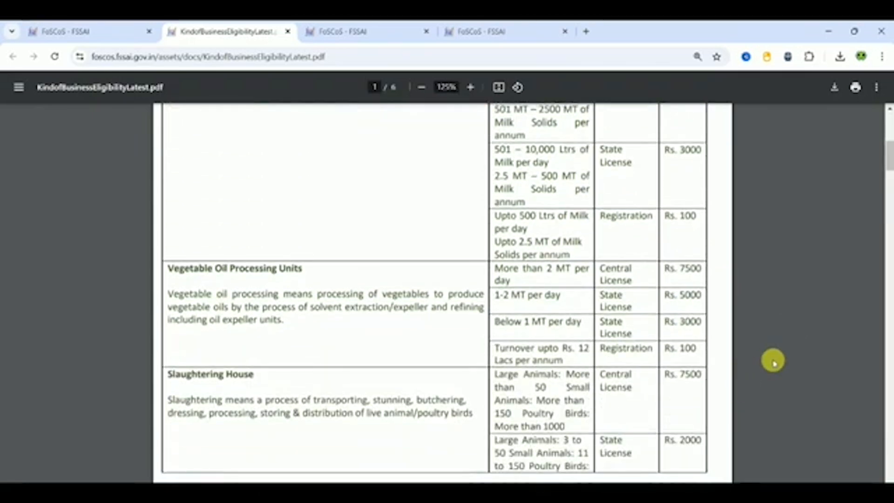
scroll(772, 361, "down", 2)
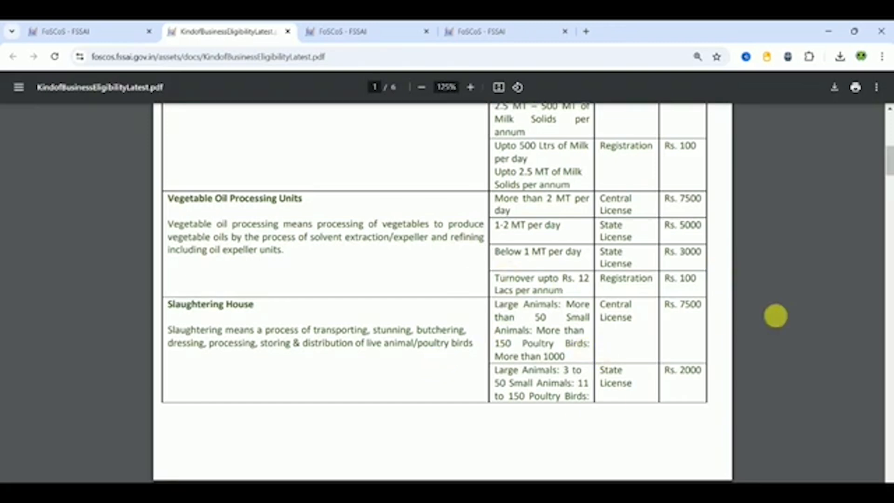
scroll(764, 352, "down", 4)
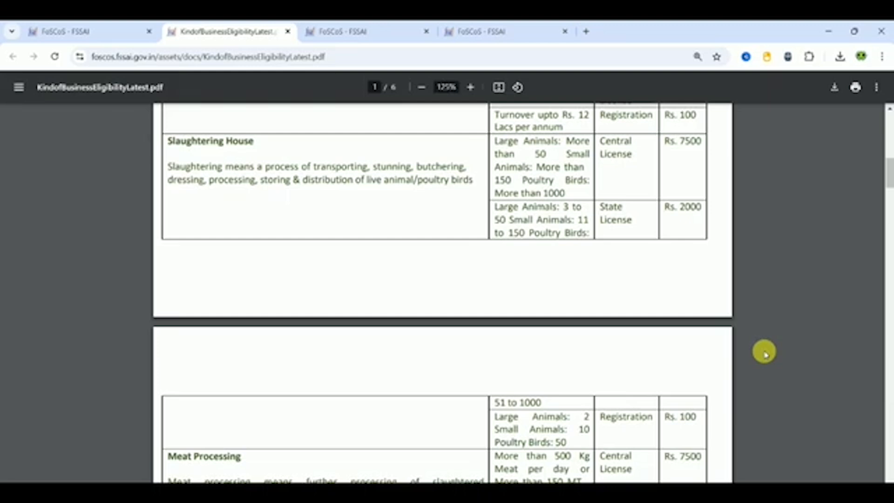
scroll(764, 352, "down", 5)
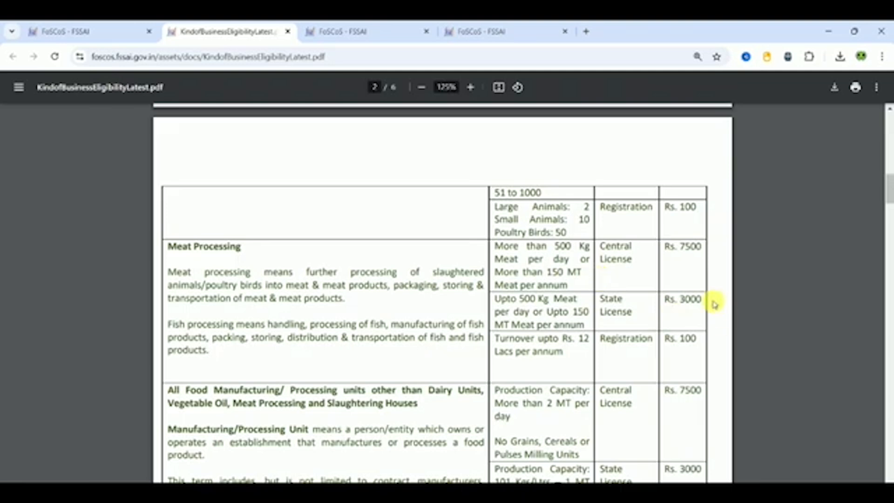
scroll(762, 329, "down", 15)
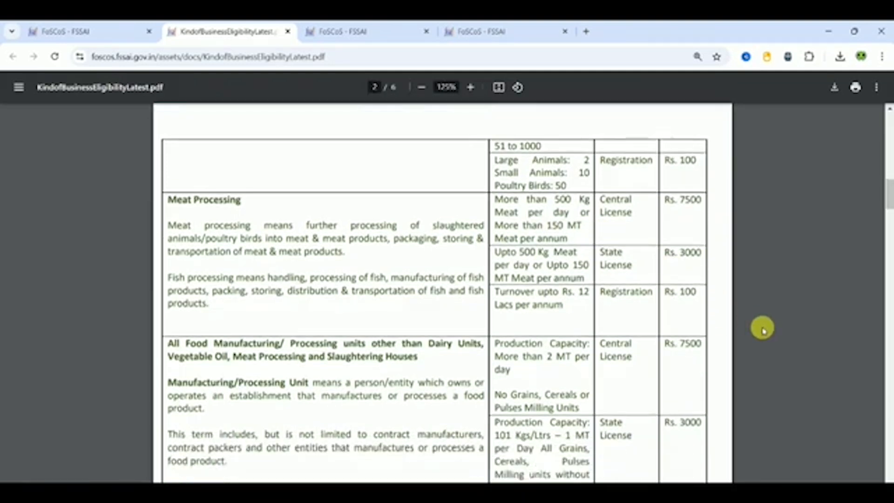
scroll(762, 330, "down", 10)
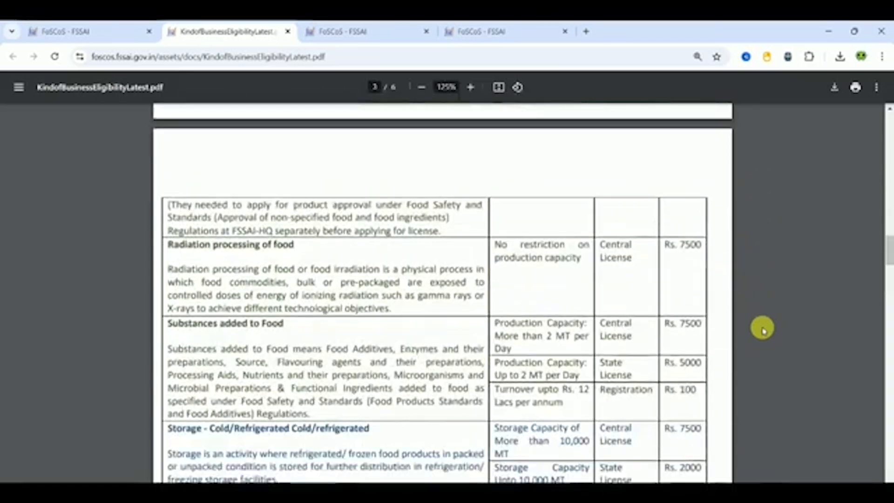
scroll(762, 329, "down", 10)
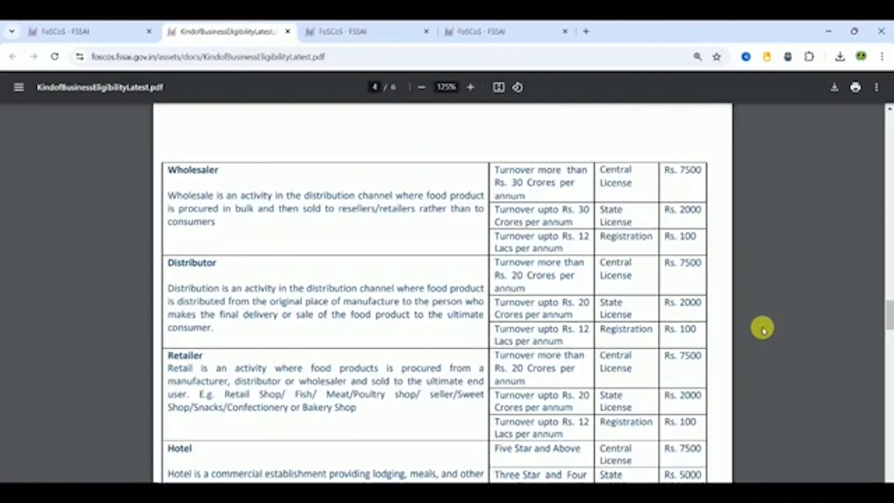
scroll(762, 330, "down", 4)
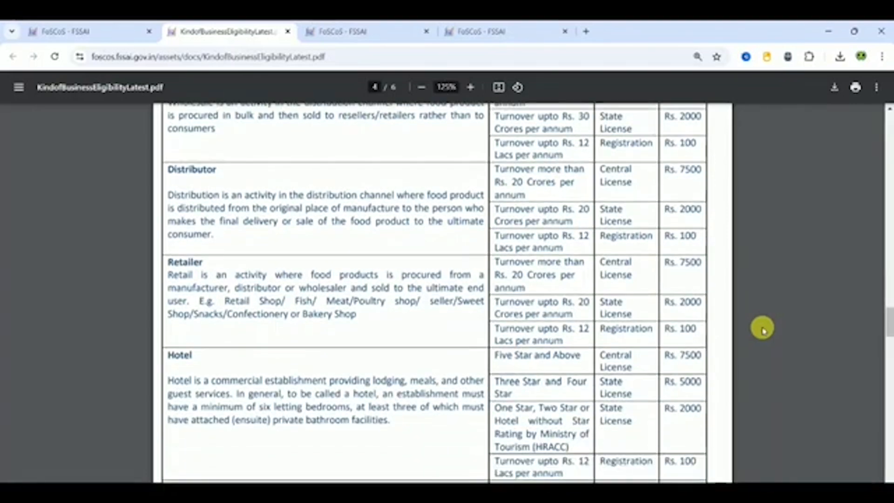
scroll(762, 329, "down", 10)
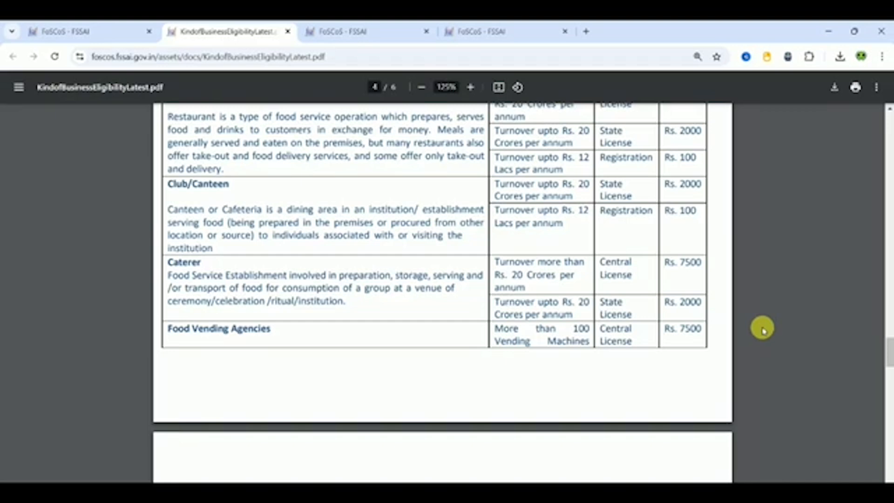
scroll(763, 329, "down", 5)
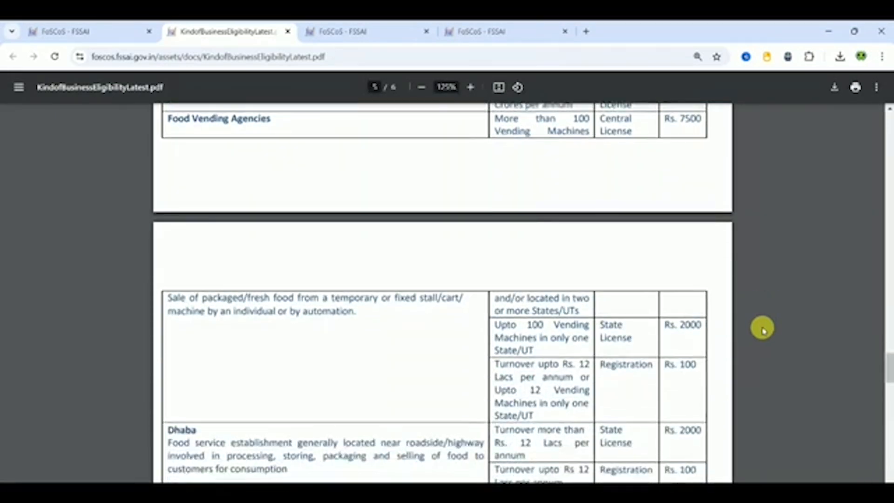
scroll(763, 330, "down", 1)
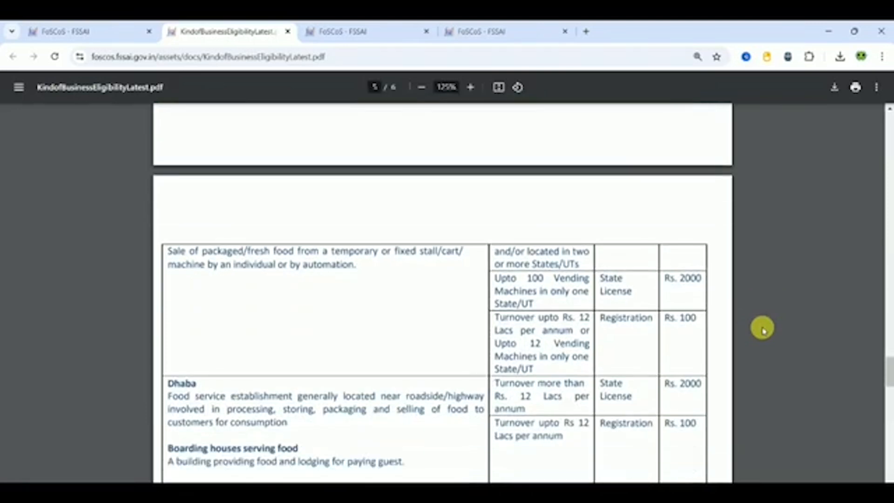
scroll(763, 330, "down", 13)
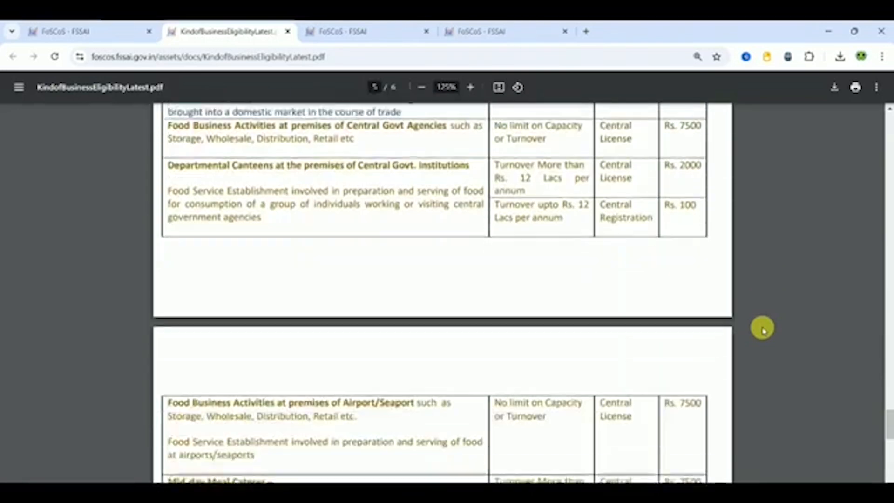
scroll(763, 330, "down", 9)
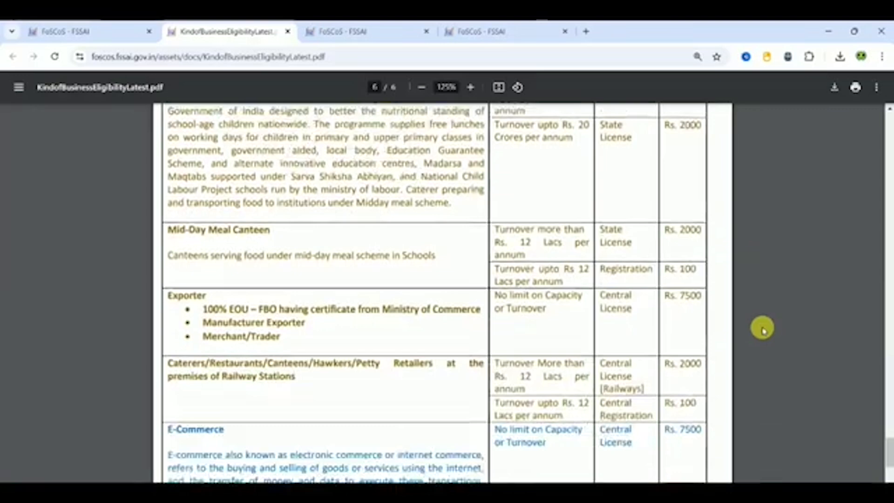
scroll(763, 330, "down", 5)
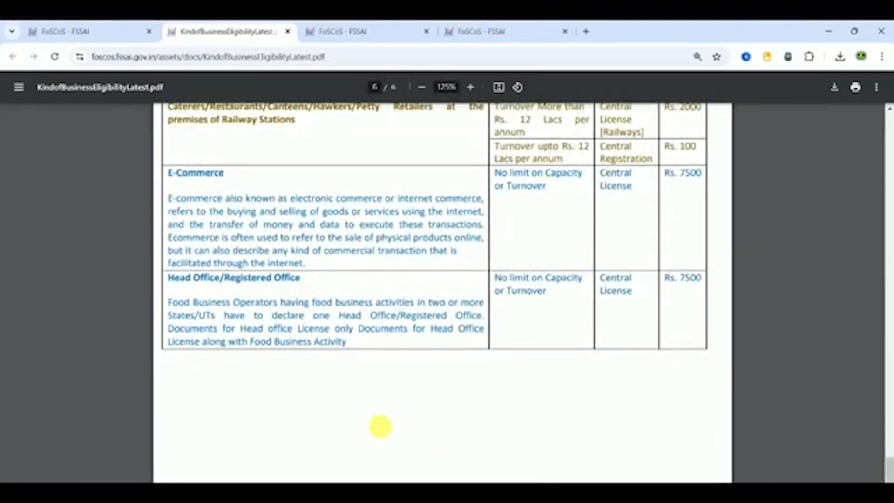
left_click_drag(887, 470, 863, 91)
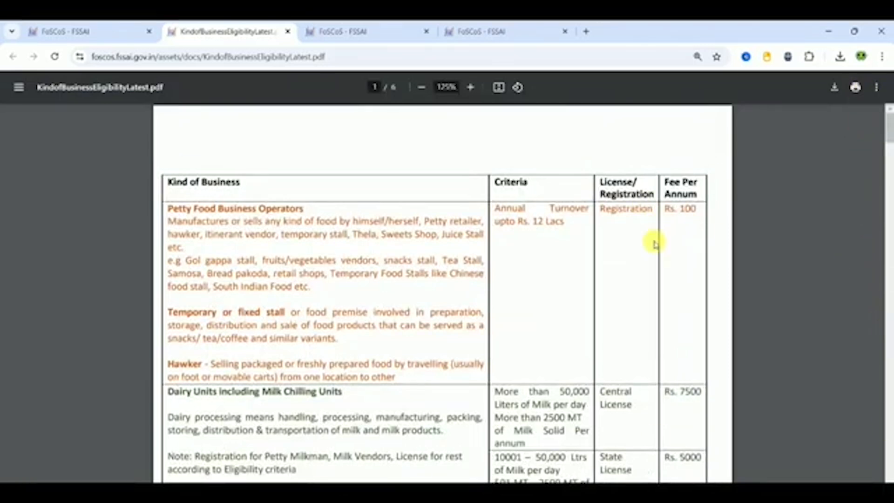
- Look at the FoSCoS Fee Structure page, then go back to the licence application page
left_click(356, 40)
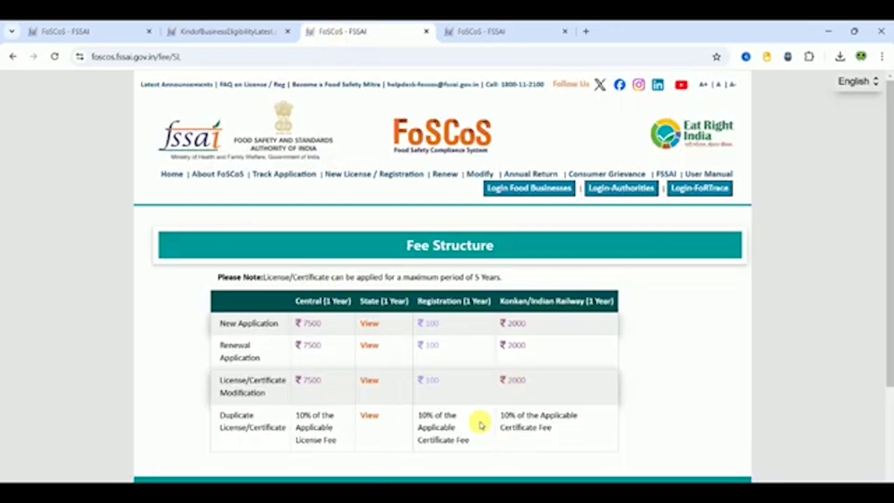
left_click(81, 34)
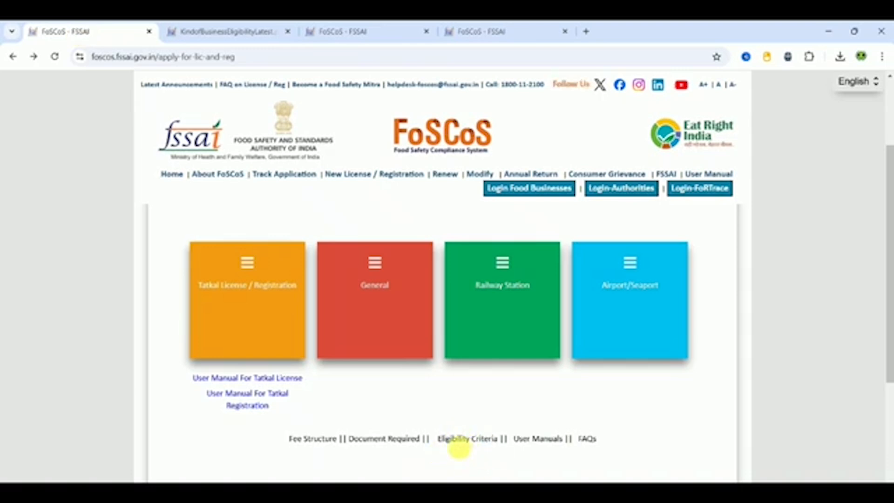
- Search business eligibility for 'petty', then go back to the apply-for-licence page
left_click(498, 31)
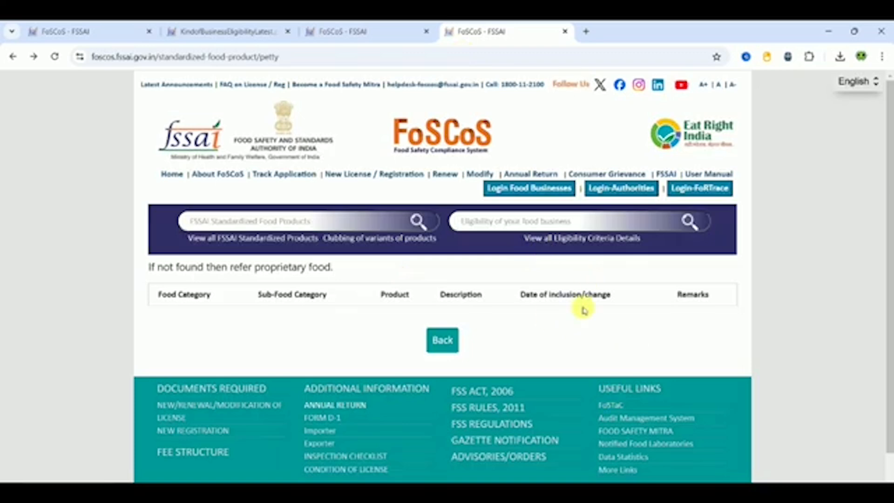
left_click(511, 227)
type("p")
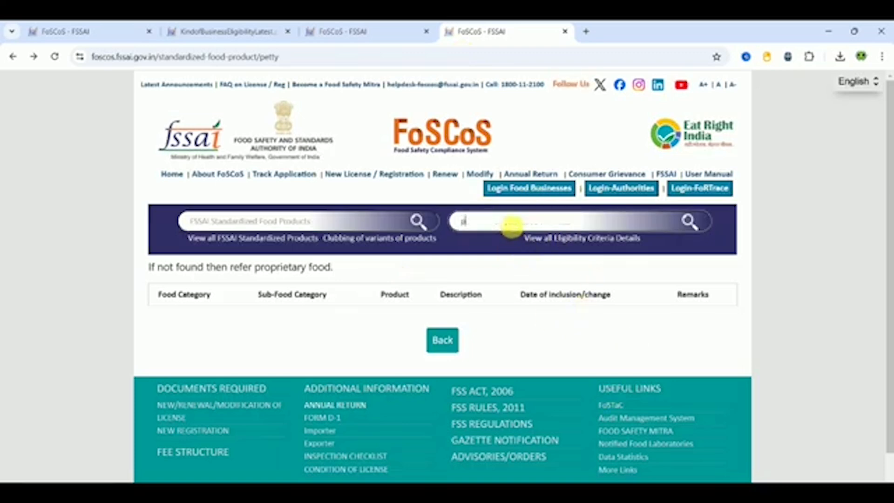
type("etty")
key("Return")
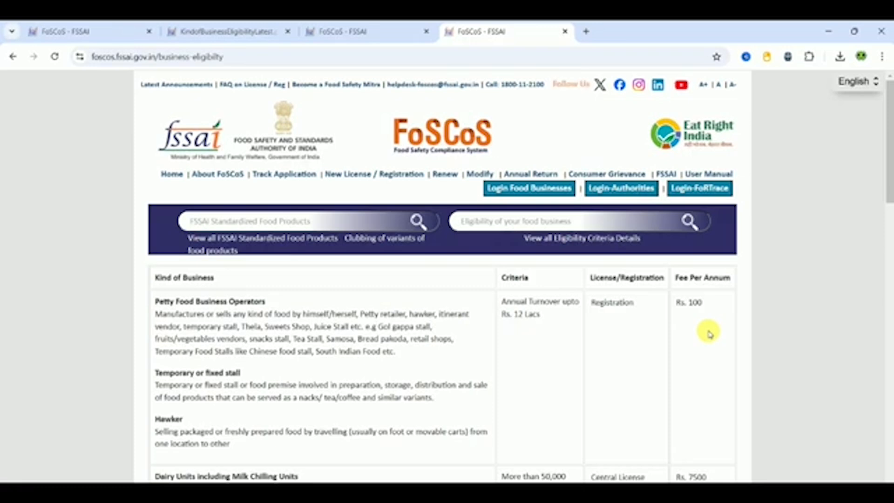
left_click(69, 31)
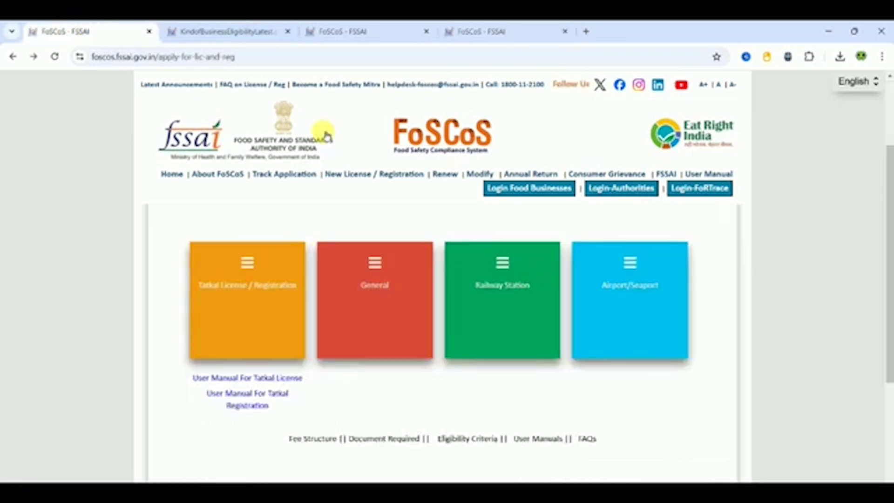
- Start a General premises application and choose Tamil Nadu as the premises state
mouse_move(377, 263)
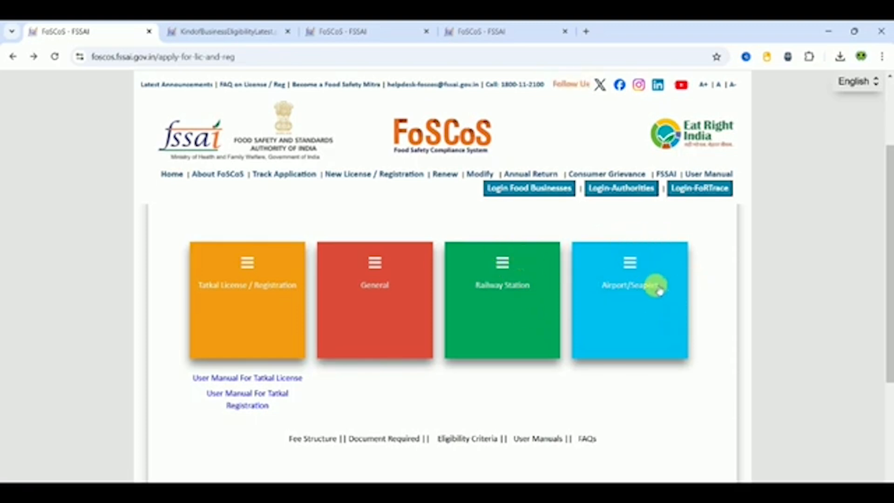
left_click(375, 264)
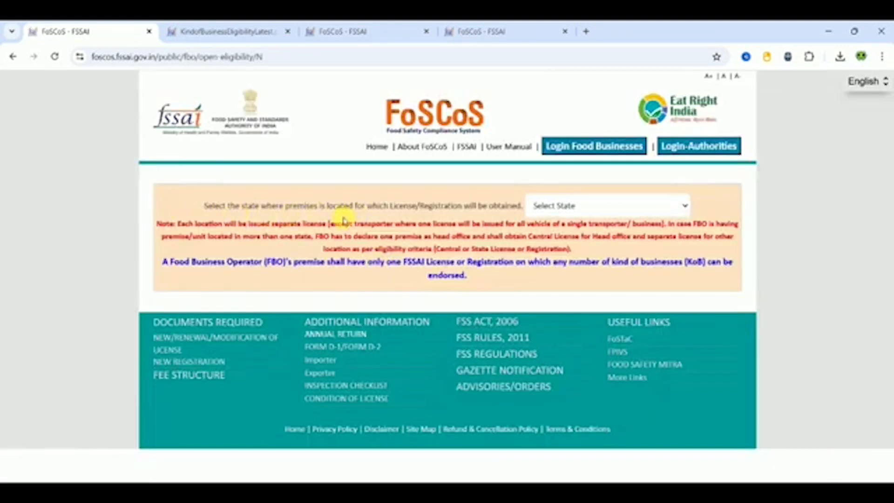
left_click(594, 204)
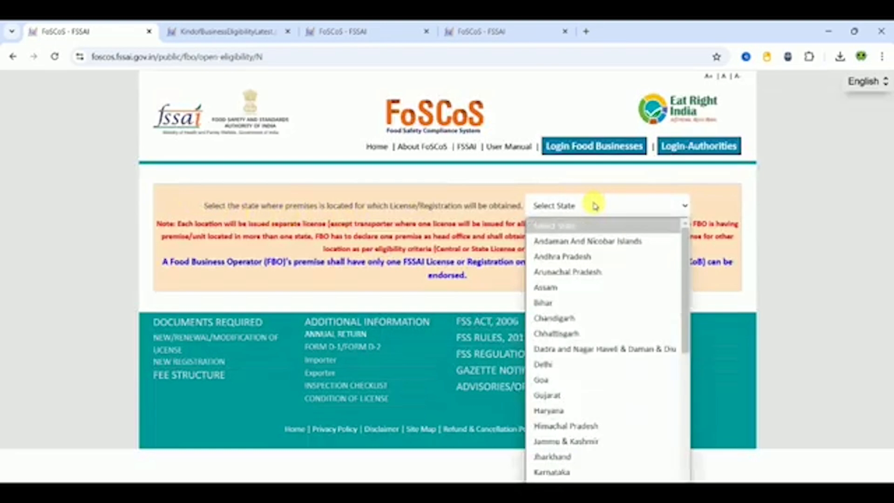
key("t")
key("Return")
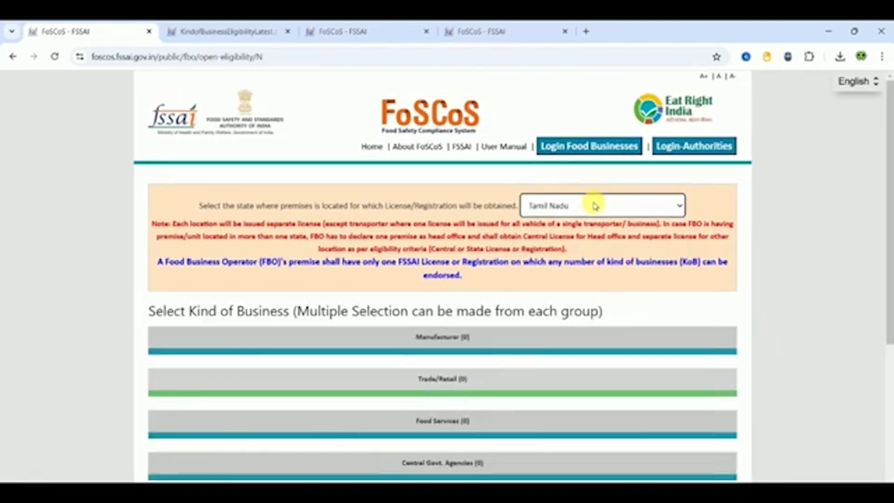
left_click(784, 297)
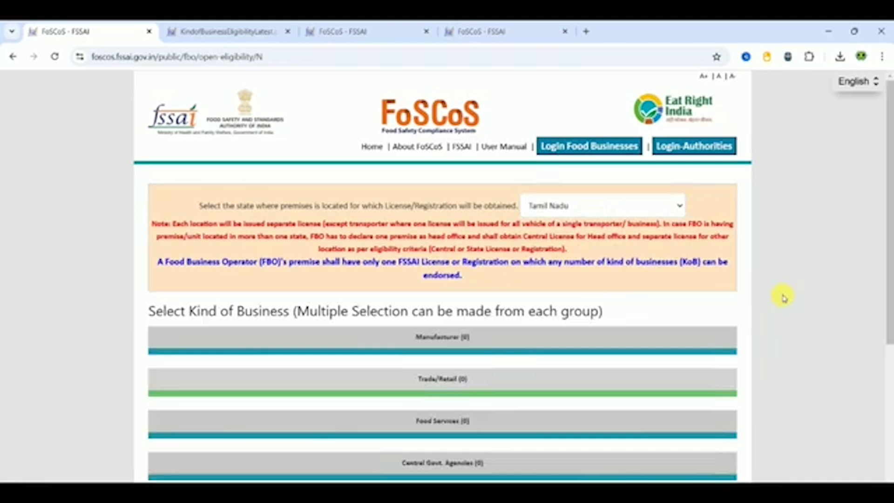
scroll(783, 297, "down", 2)
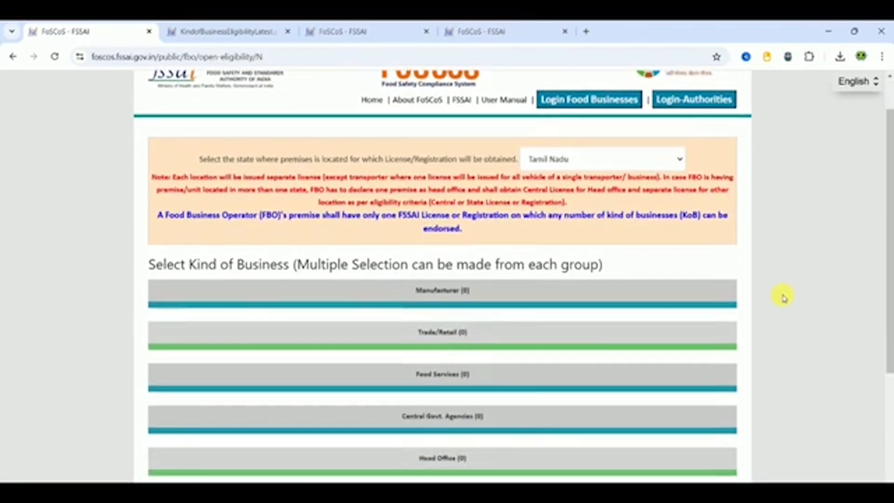
scroll(783, 297, "down", 2)
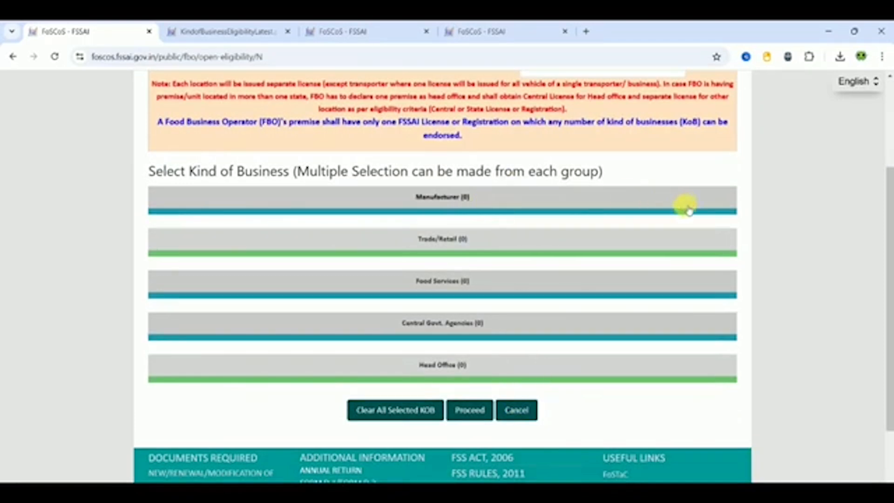
- Expand the Manufacturer group and review the Dairy units and Fish and Fish Products details
left_click(704, 204)
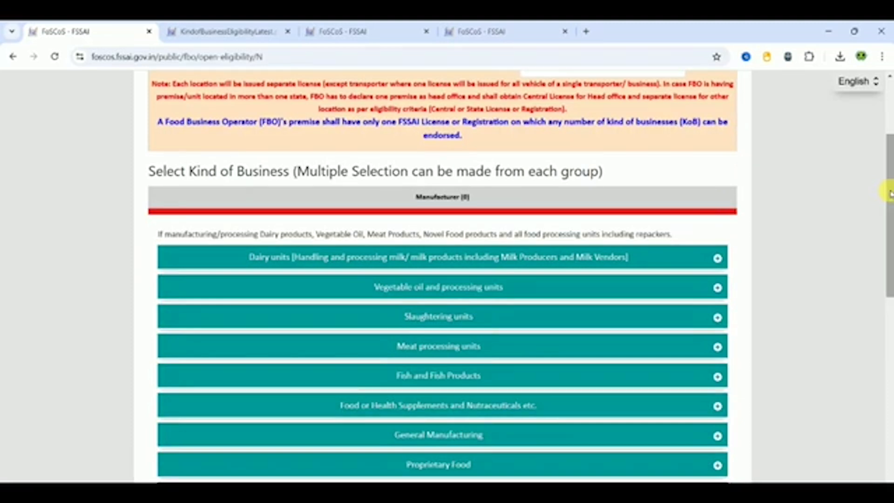
left_click_drag(889, 193, 889, 240)
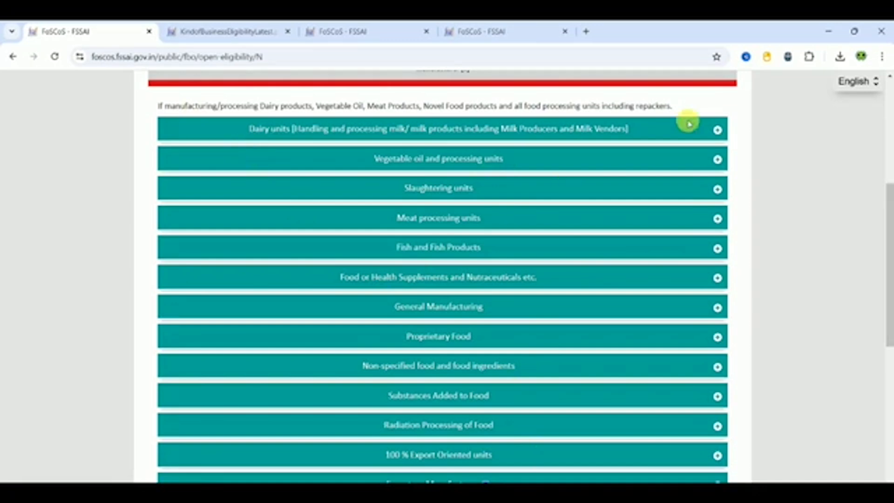
left_click(717, 130)
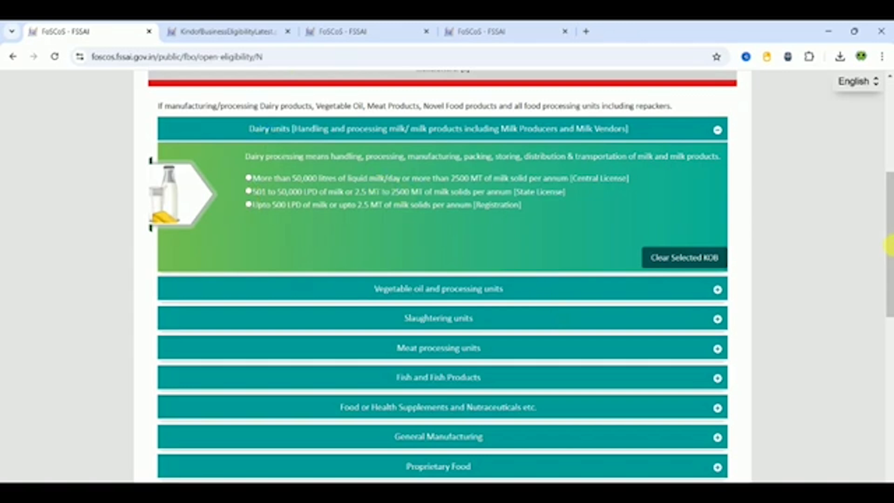
left_click_drag(890, 255, 890, 299)
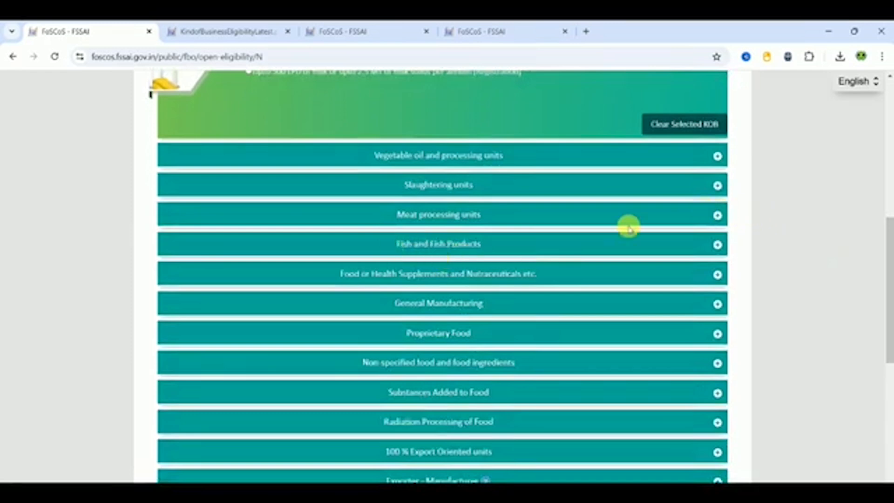
left_click(717, 244)
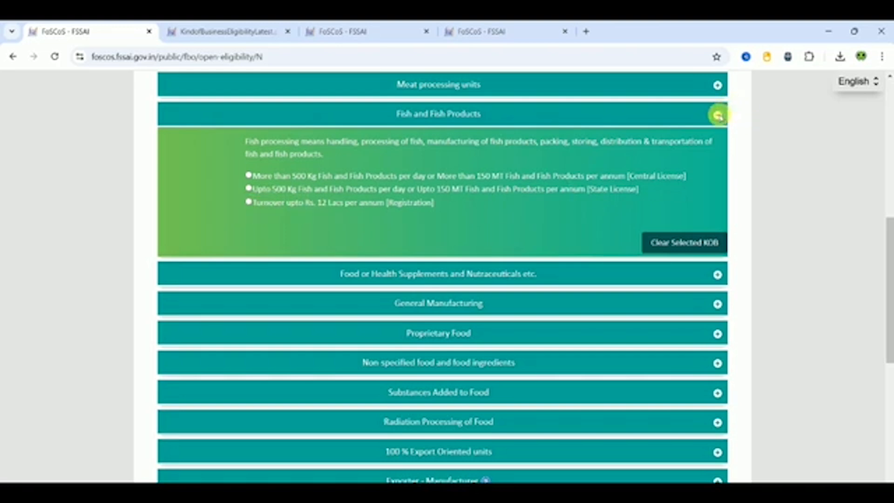
left_click(717, 115)
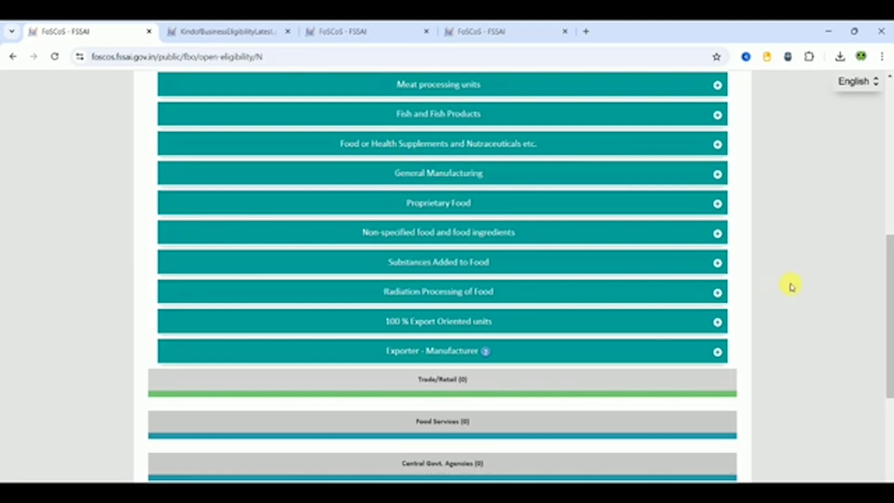
left_click_drag(889, 314, 764, 224)
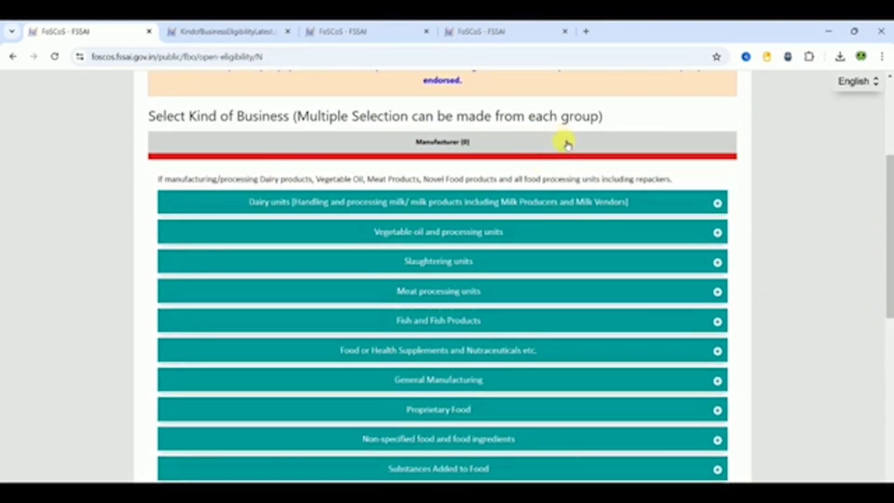
- Expand the Trade/Retail group and review its trader business kinds
left_click_drag(888, 227, 889, 351)
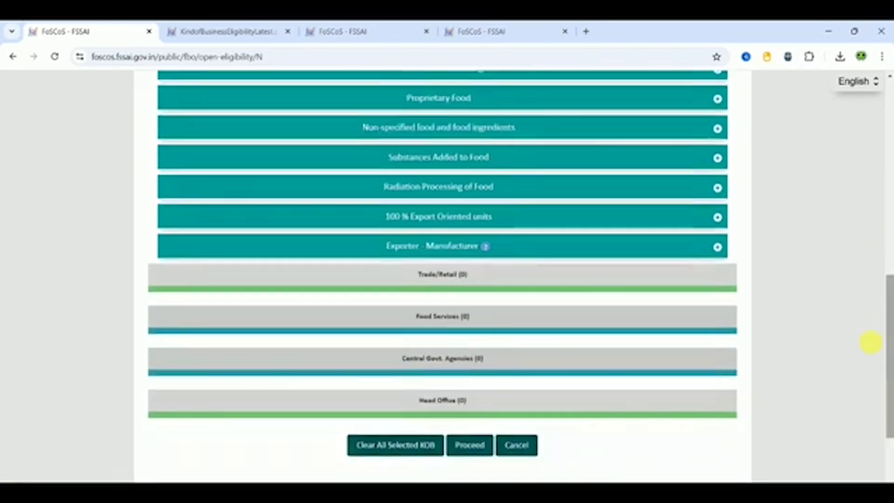
left_click(720, 276)
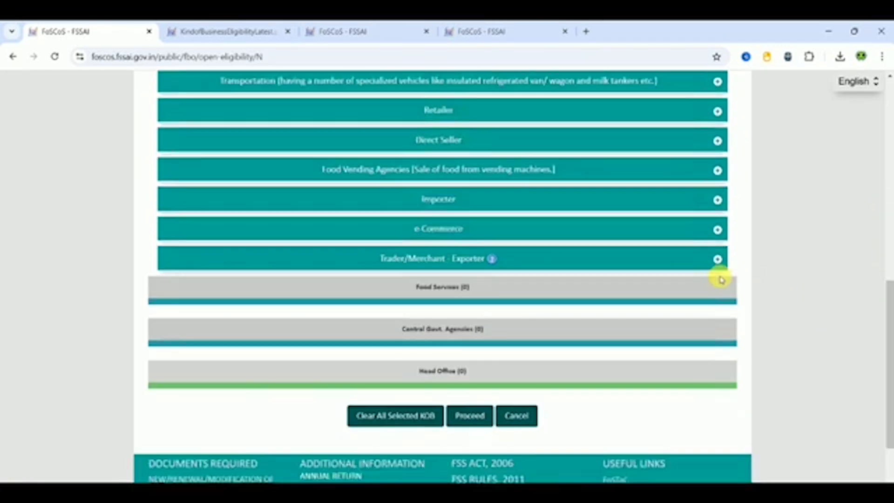
left_click_drag(887, 330, 882, 283)
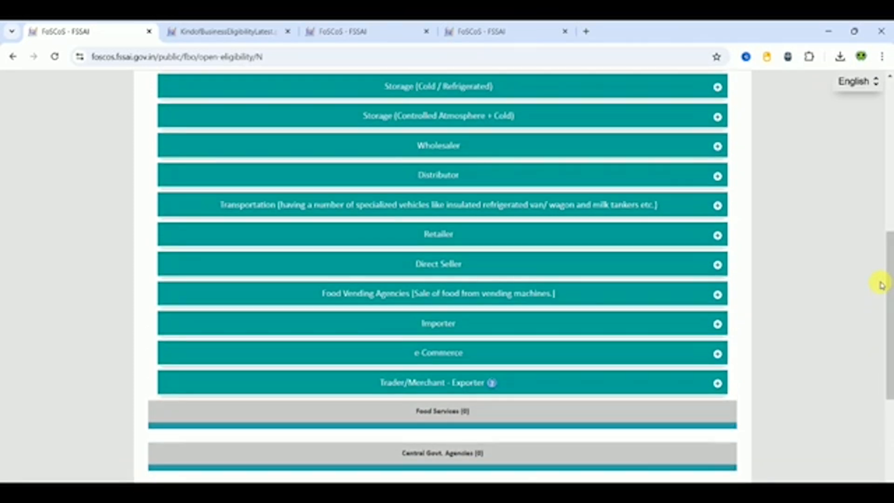
left_click_drag(881, 285, 877, 262)
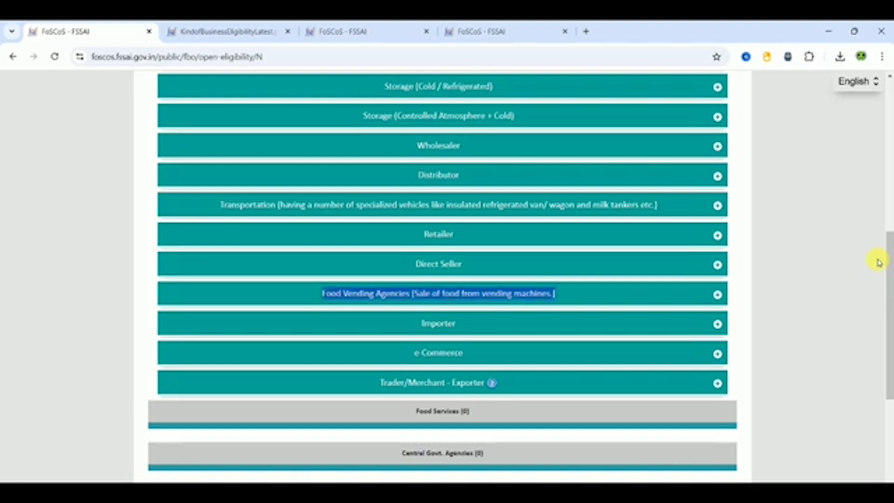
left_click(849, 284)
left_click_drag(890, 300, 885, 275)
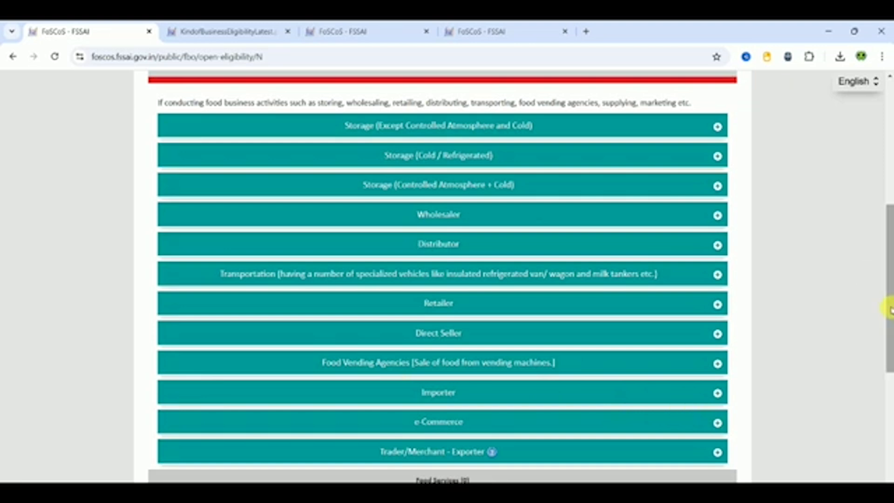
left_click_drag(889, 305, 888, 391)
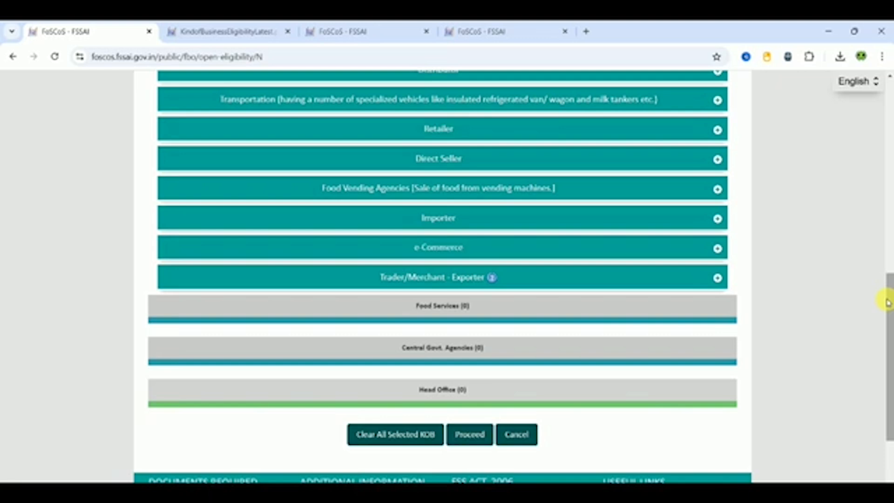
- Under Food Services, select Restaurants with turnover up to 12 lakhs/annum [Registration]
left_click(474, 306)
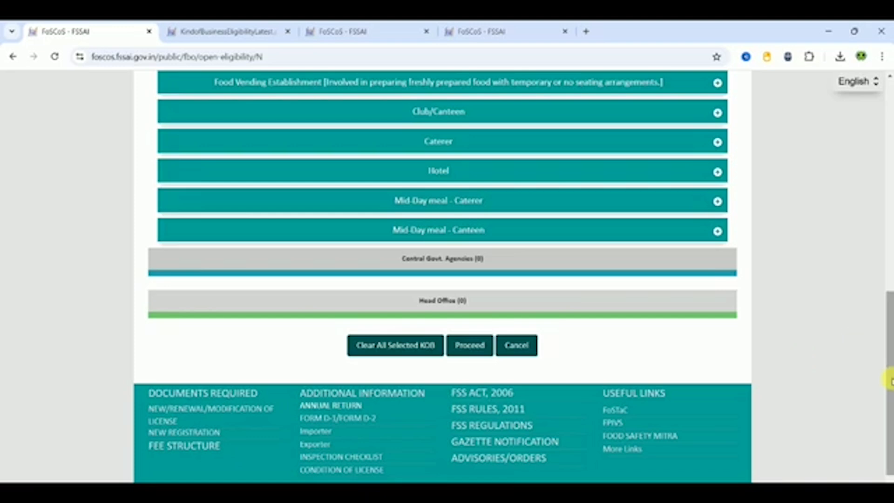
left_click_drag(889, 381, 882, 322)
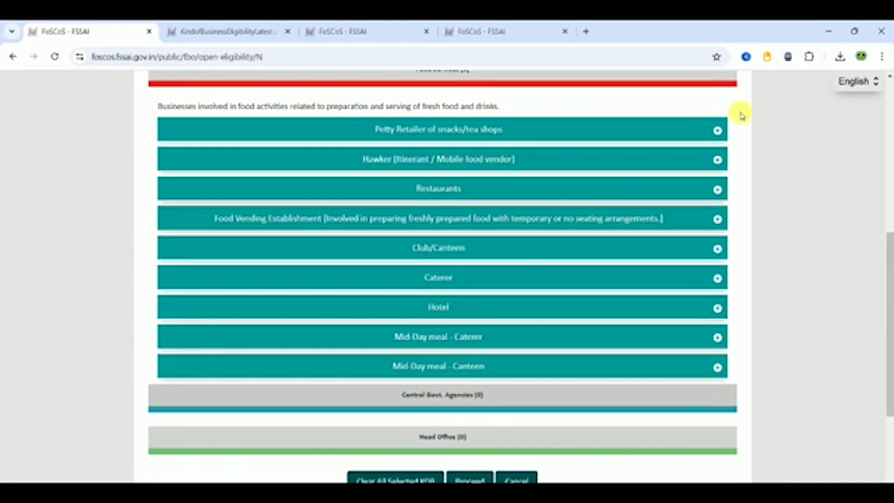
left_click(717, 131)
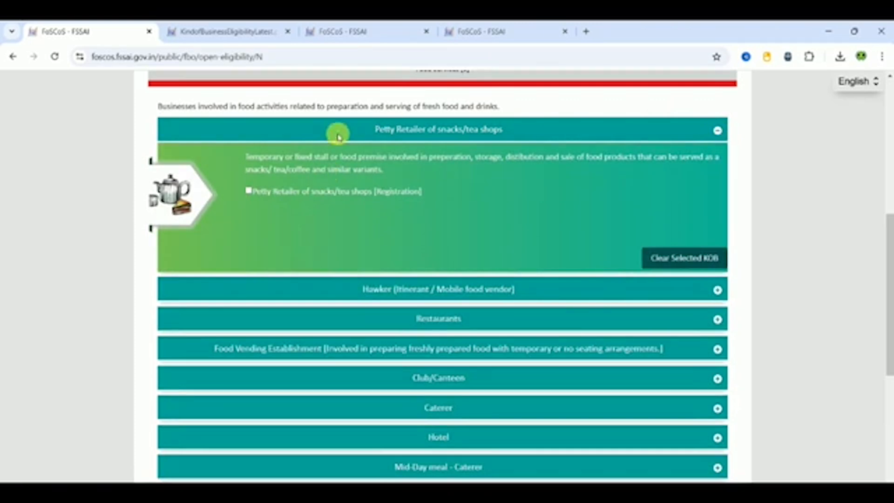
left_click(718, 132)
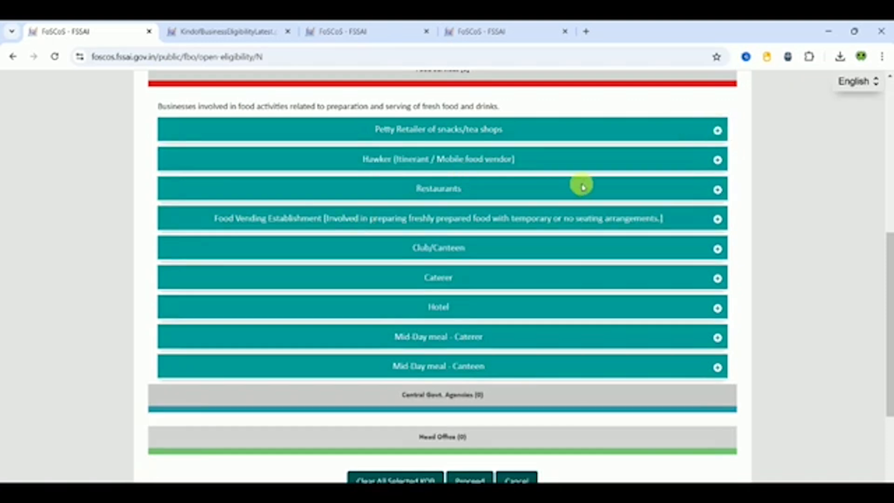
left_click(717, 160)
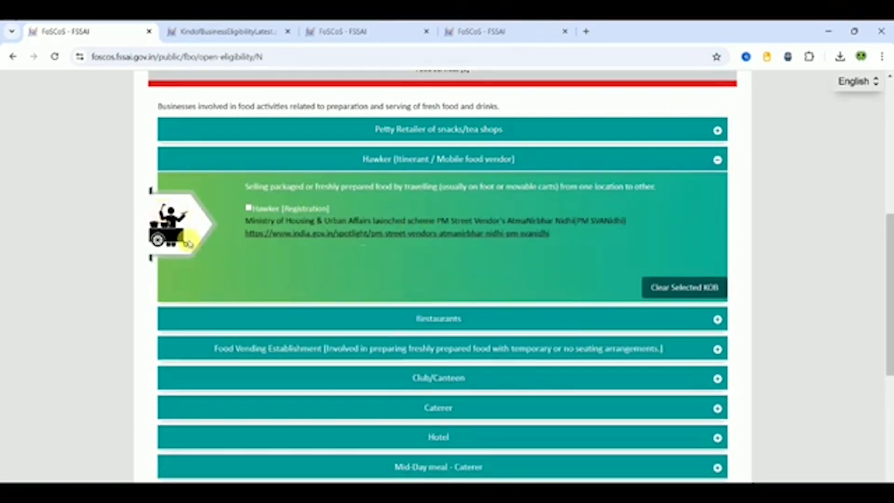
left_click(717, 160)
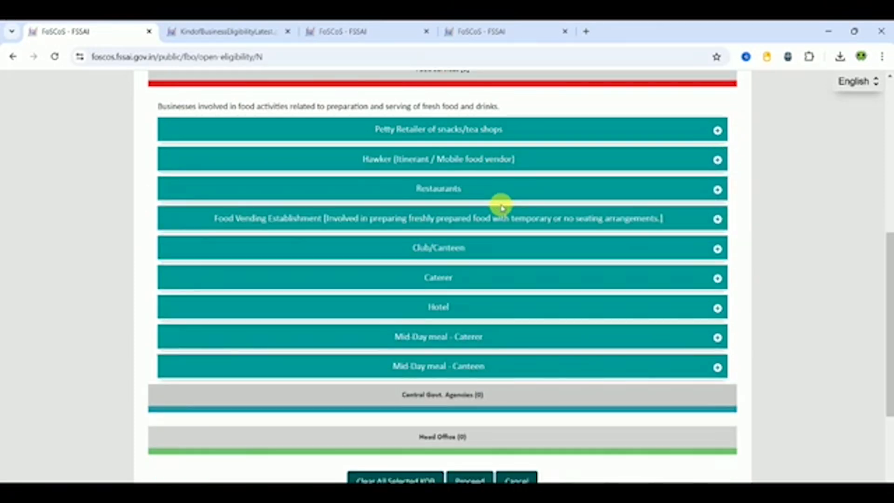
left_click(717, 189)
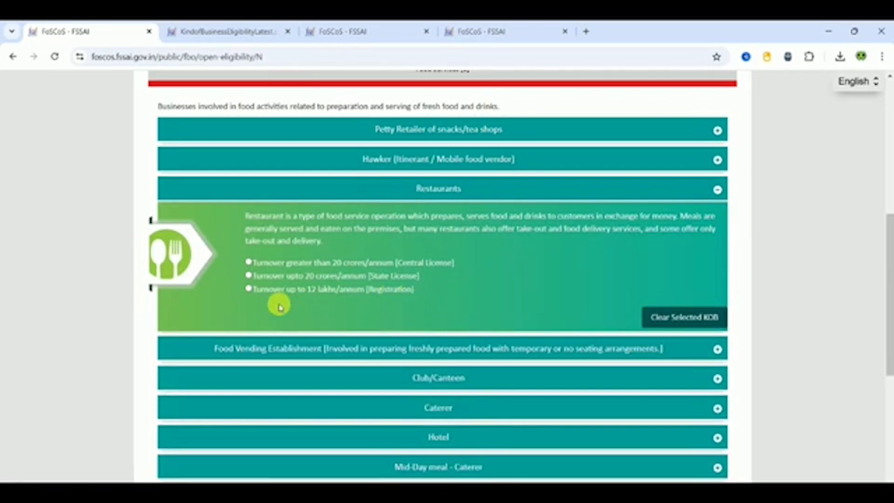
left_click(249, 289)
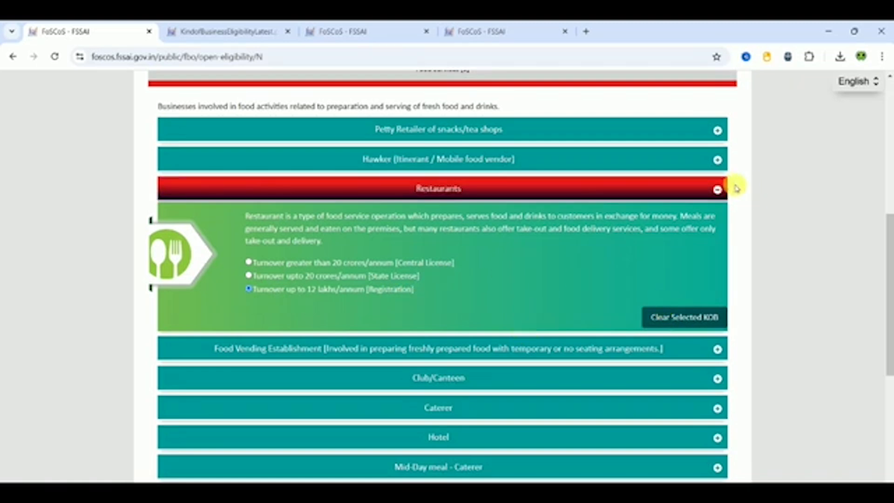
left_click(717, 189)
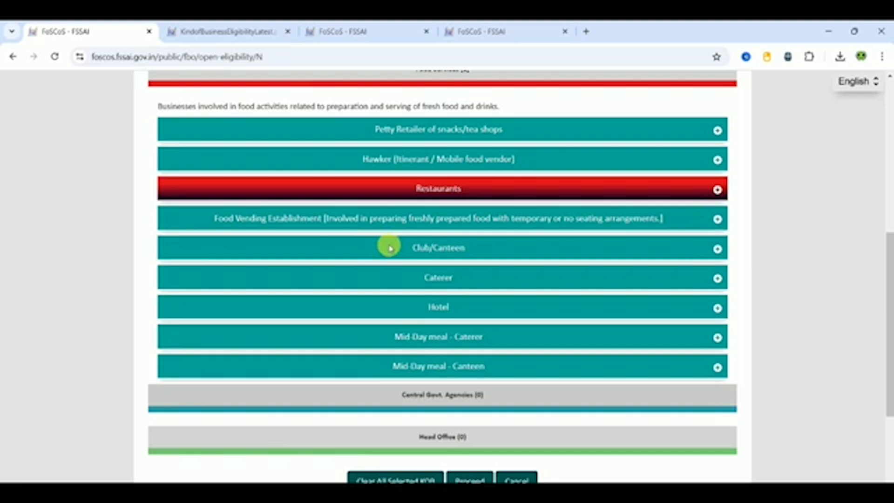
- Choose turnover up to 12 lakhs/annum [Registration] for Food Vending Establishment
left_click(717, 219)
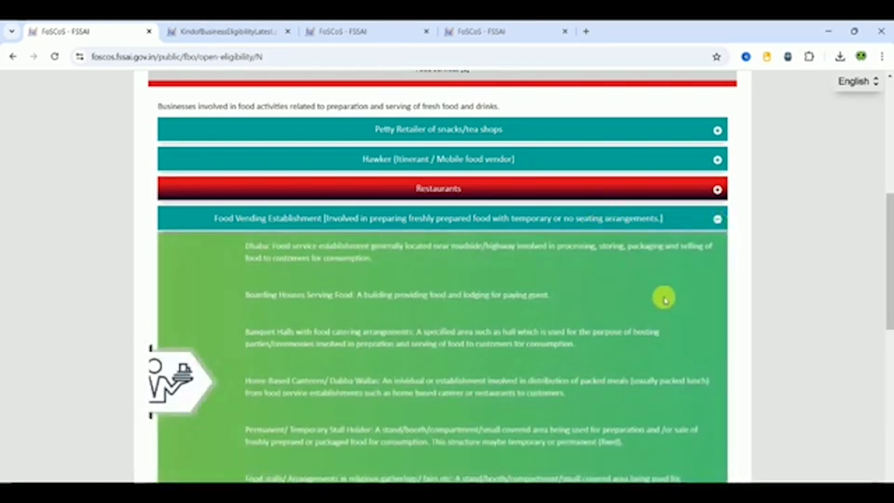
scroll(664, 297, "down", 2)
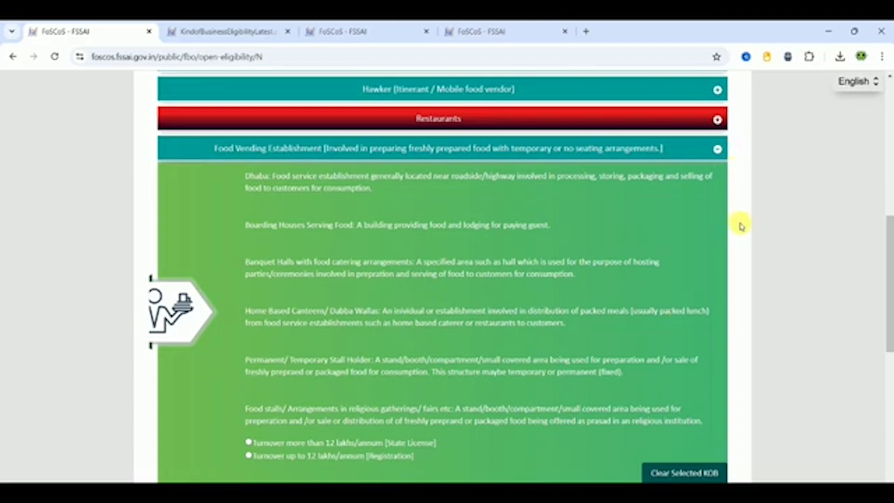
scroll(720, 191, "down", 2)
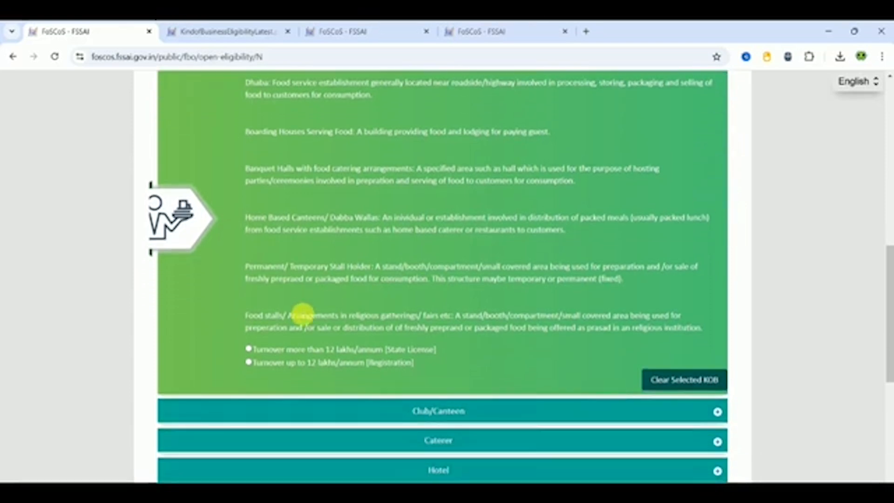
left_click(250, 362)
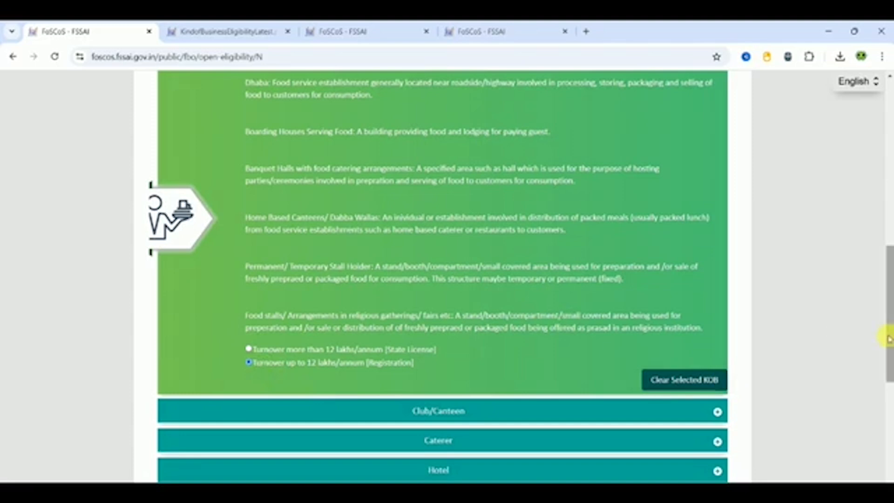
left_click_drag(888, 336, 889, 399)
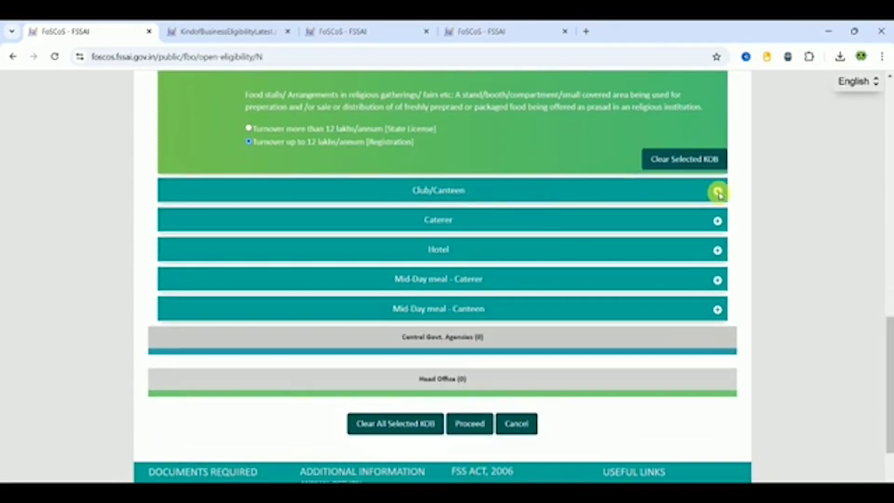
left_click(717, 191)
left_click(716, 118)
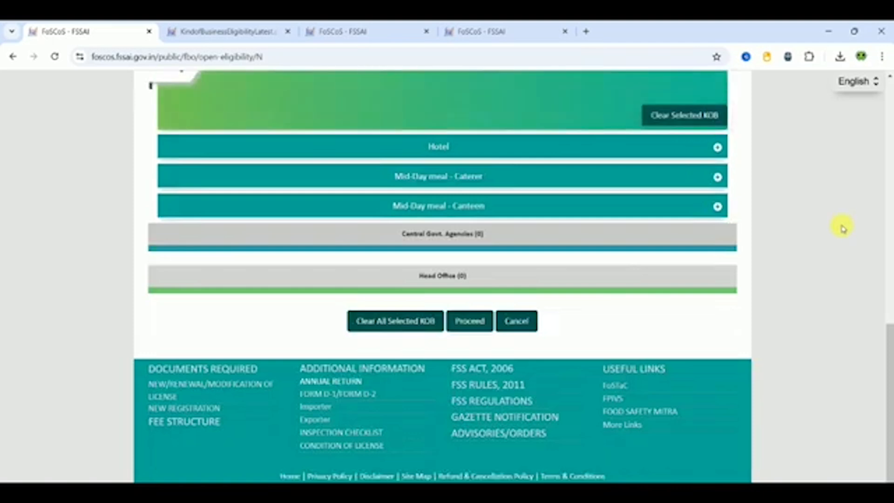
scroll(843, 226, "up", 3)
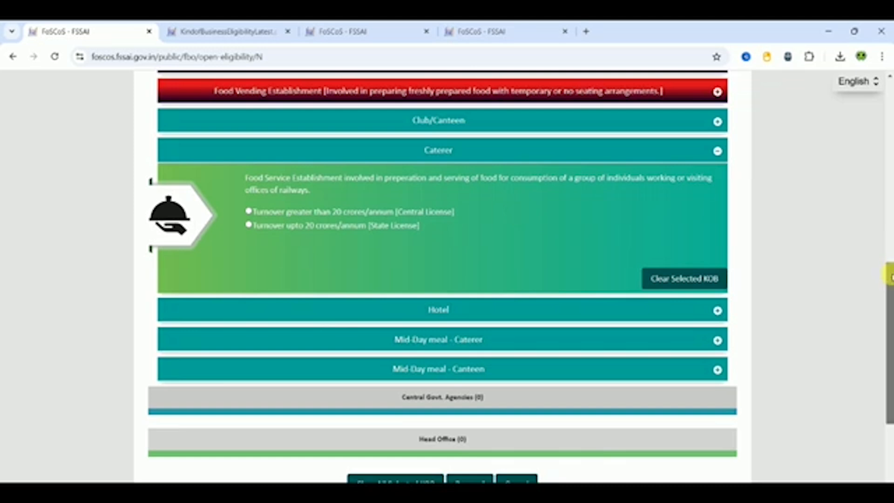
scroll(889, 298, "down", 1)
scroll(889, 298, "down", 1)
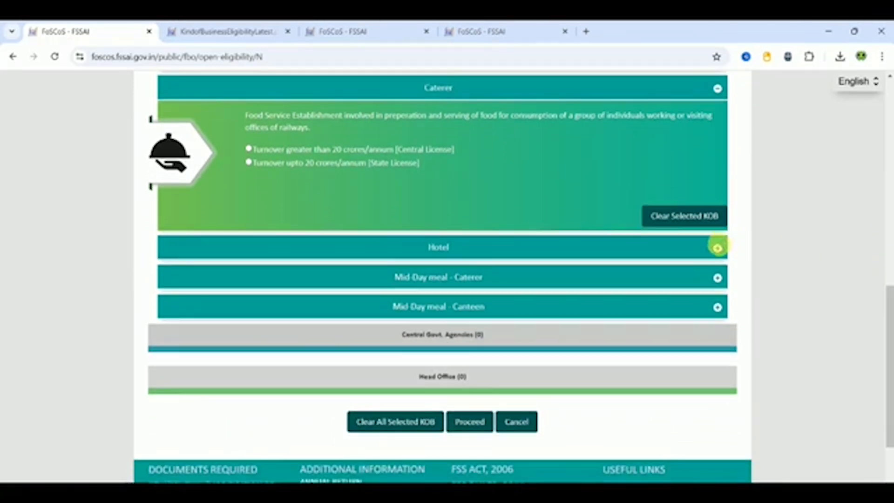
left_click(718, 248)
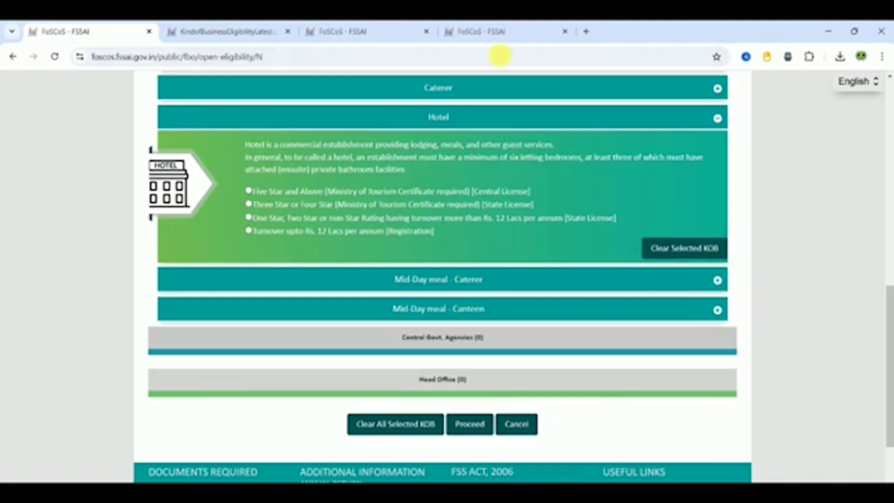
left_click_drag(889, 323, 871, 229)
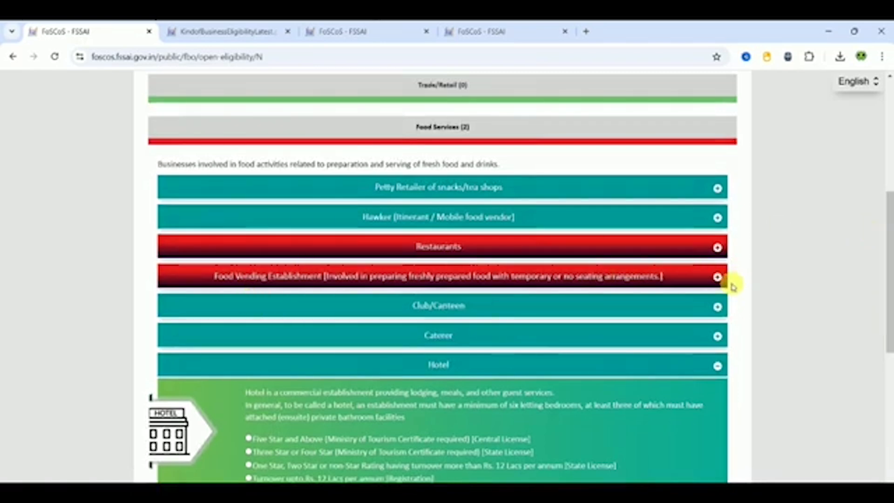
left_click(717, 277)
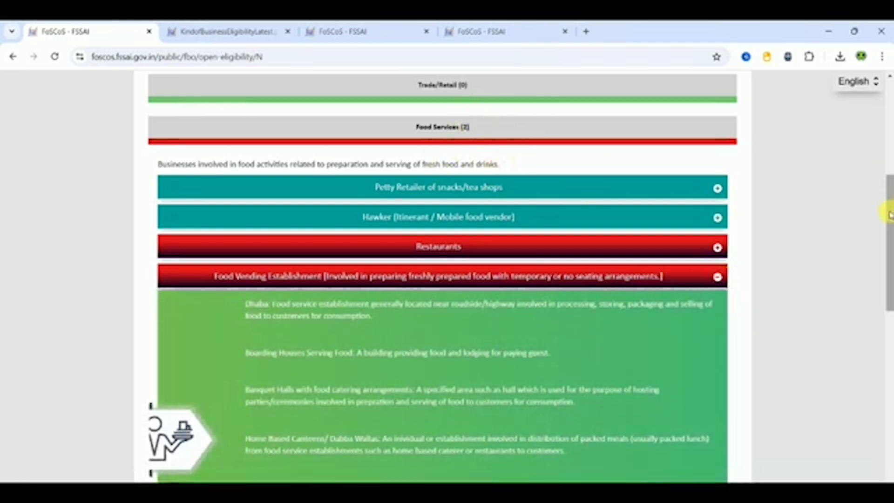
left_click_drag(889, 212, 889, 346)
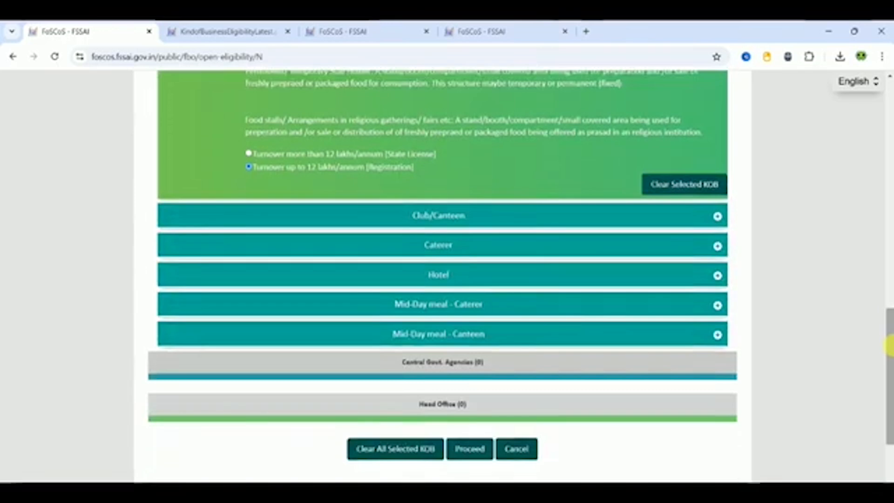
left_click(465, 361)
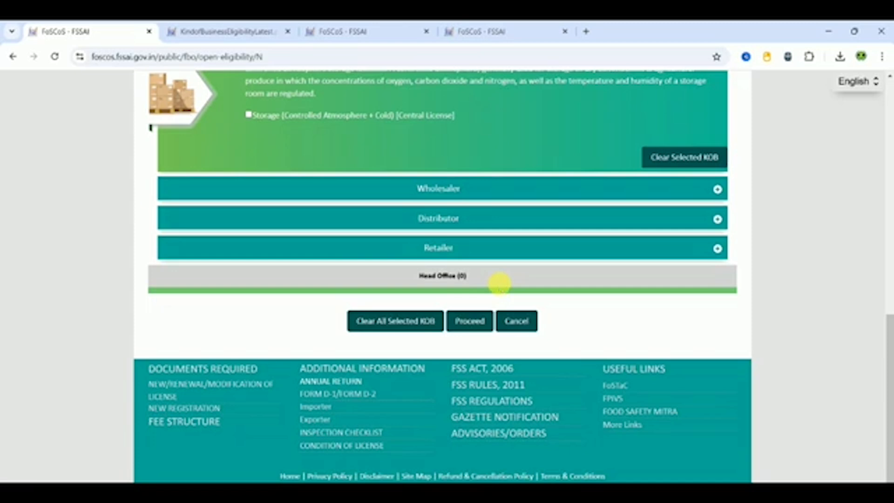
left_click(502, 285)
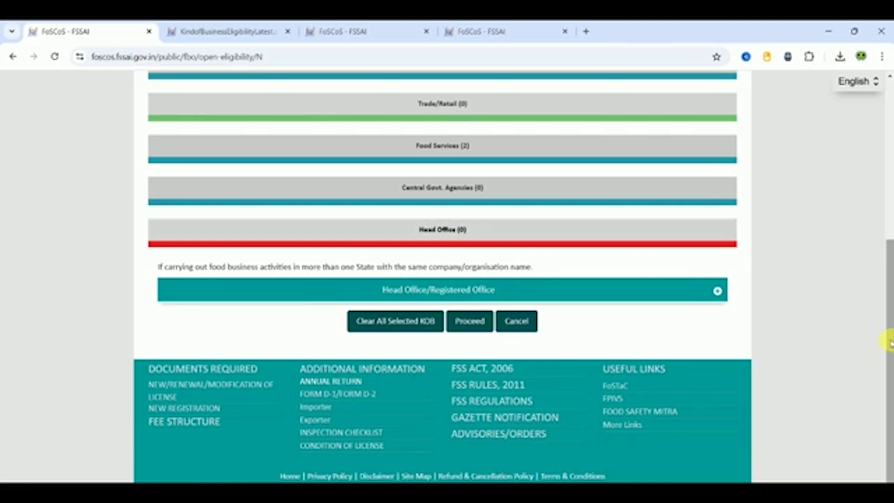
left_click_drag(889, 342, 888, 311)
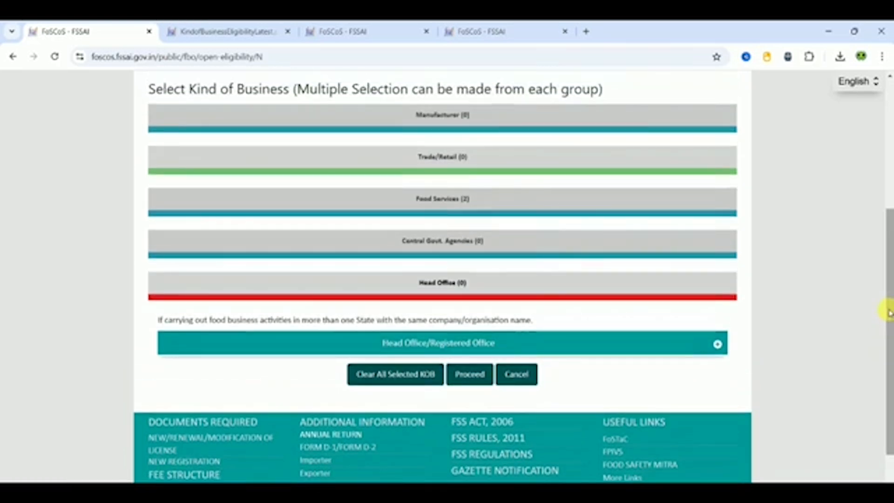
left_click(502, 207)
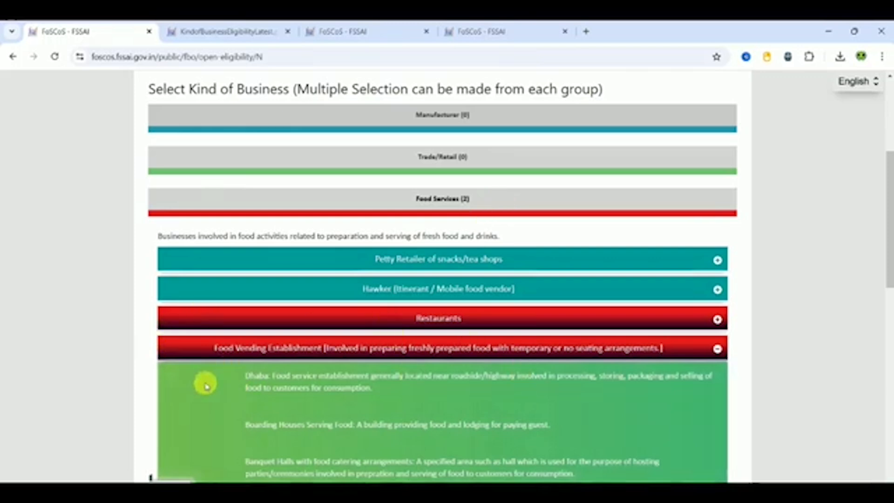
scroll(205, 384, "down", 4)
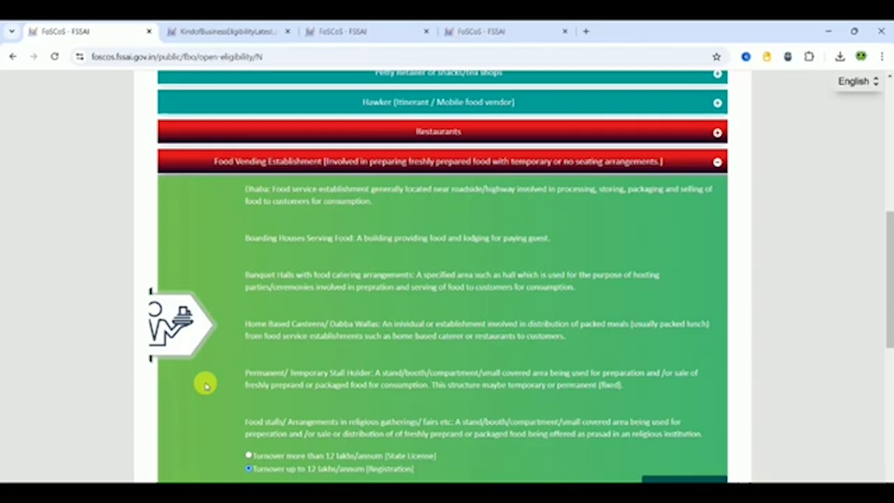
scroll(206, 385, "down", 3)
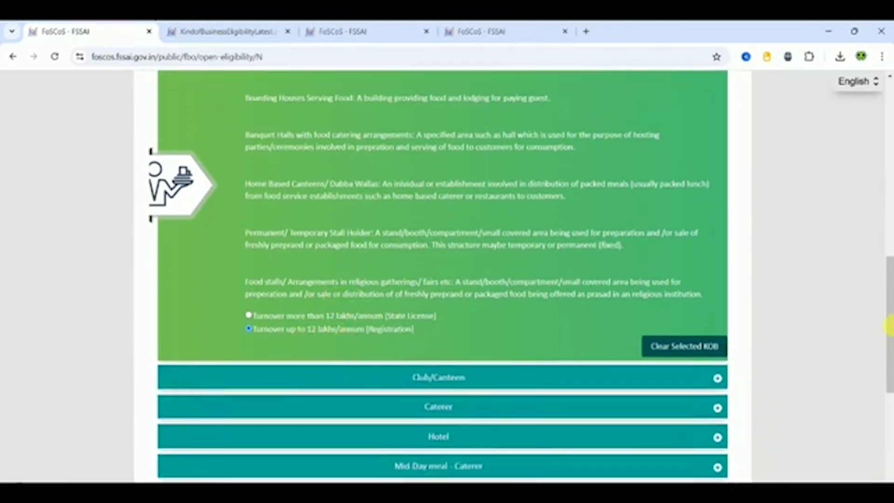
left_click_drag(889, 326, 889, 419)
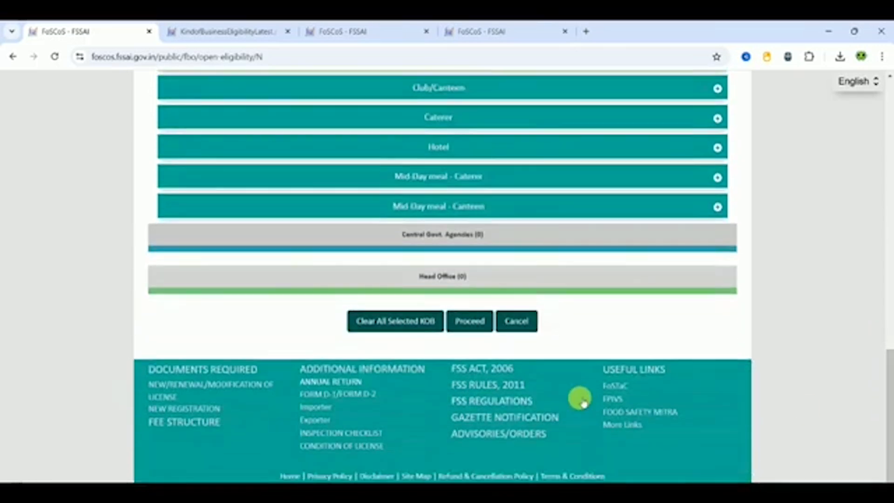
- Check eligibility for the selected business kinds and continue to the Form A registration form
left_click(469, 321)
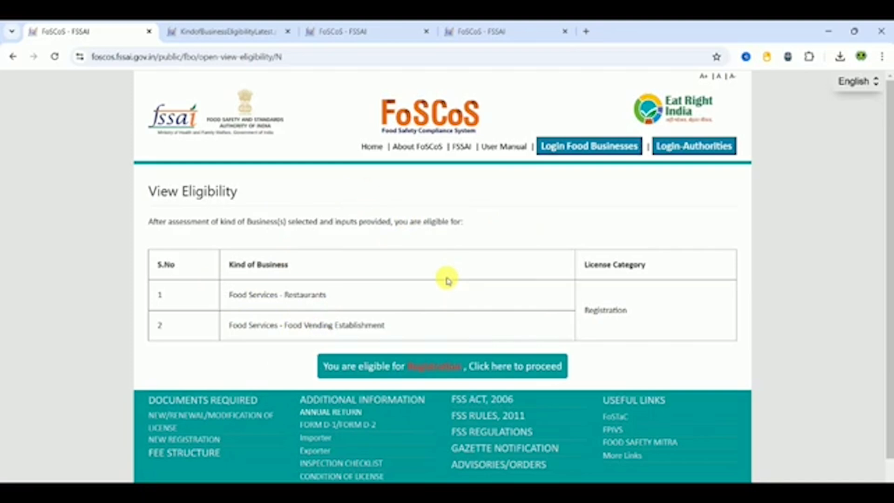
left_click(422, 371)
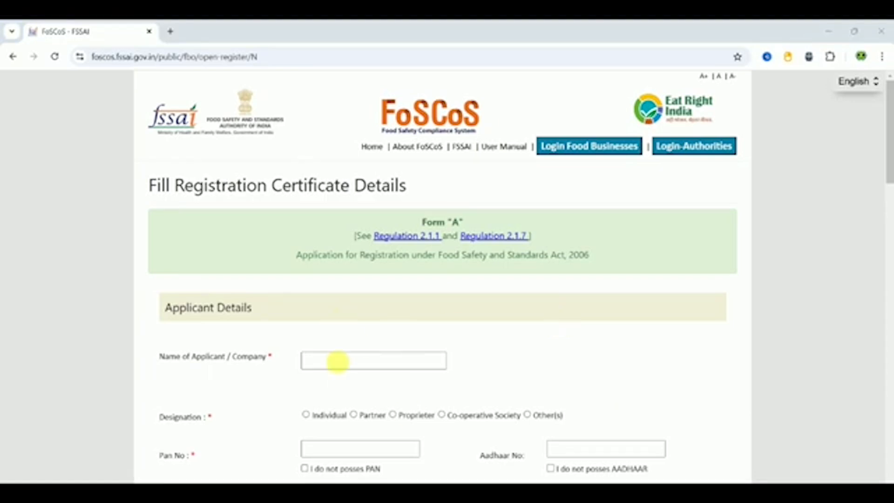
- Enter the applicant's name in the Name of Applicant / Company field under Applicant Details
left_click(793, 332)
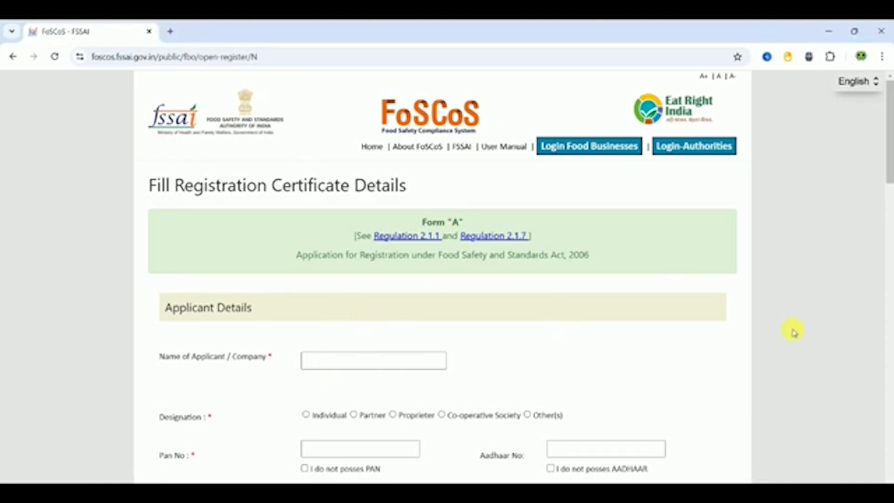
scroll(794, 332, "down", 5)
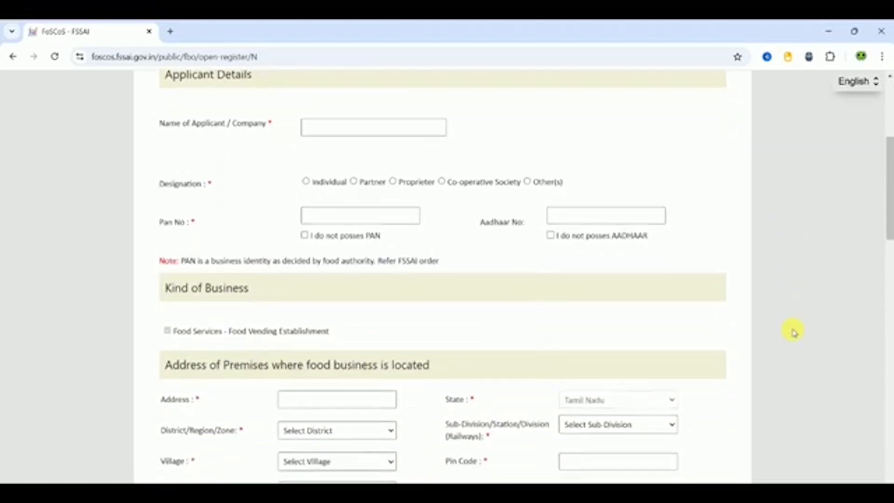
scroll(794, 332, "down", 1)
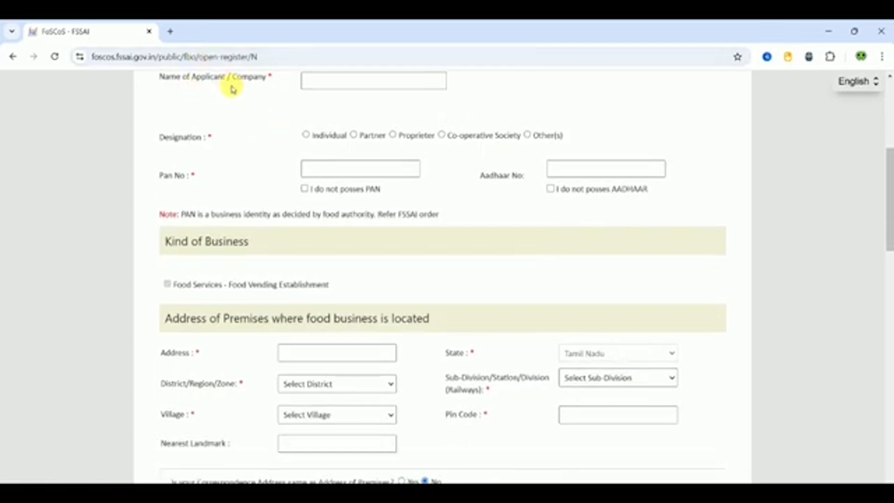
left_click(319, 88)
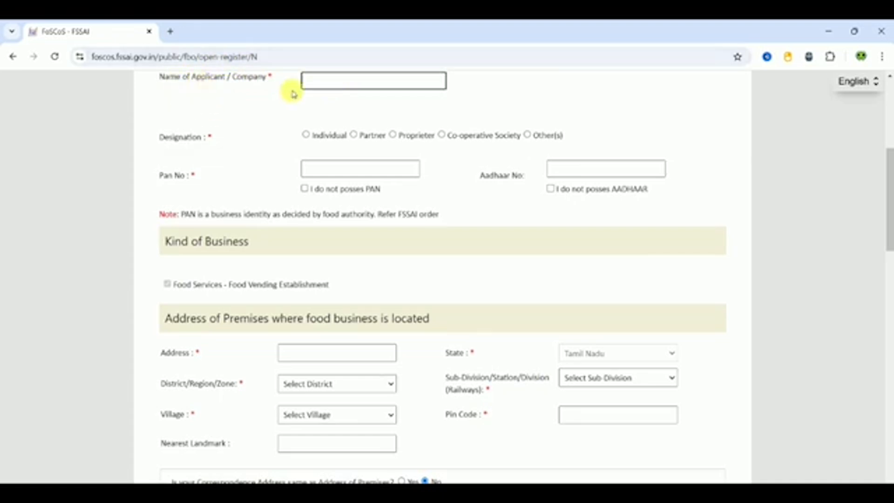
type("Testingising")
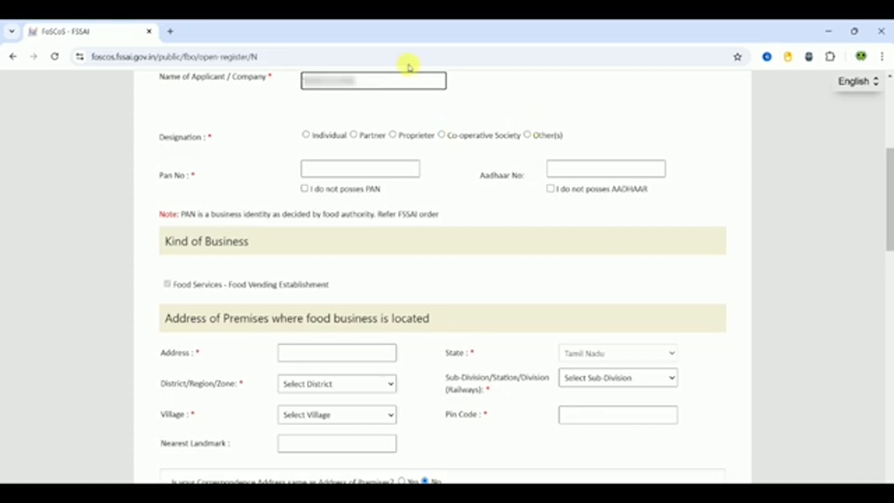
- Set the designation to Individual, leaving 'I do not posses PAN' unticked and the PAN field empty
left_click(307, 135)
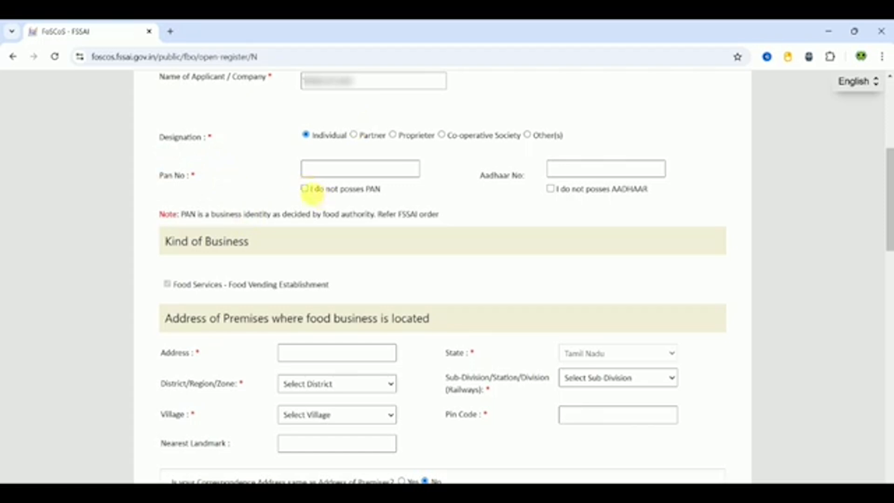
left_click(305, 190)
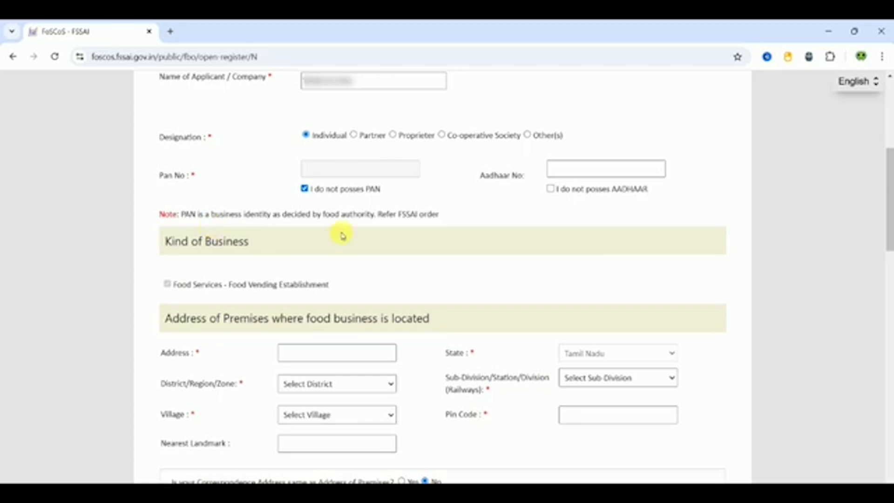
left_click(304, 190)
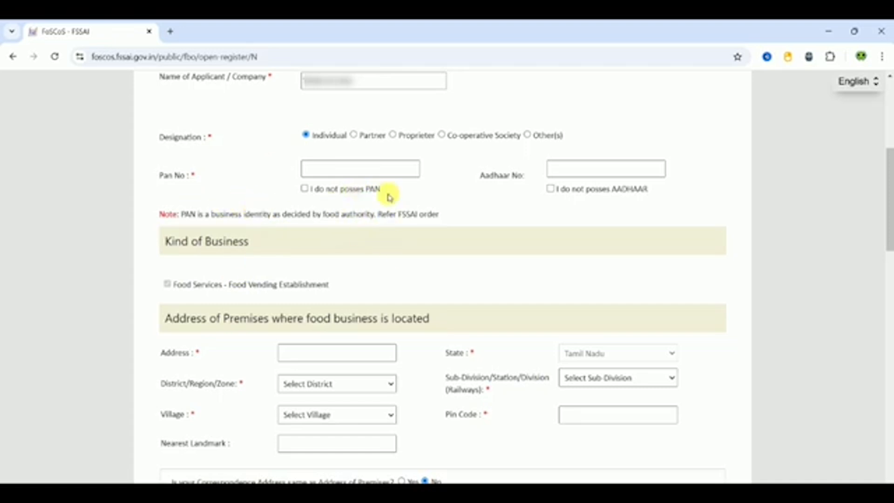
left_click(353, 174)
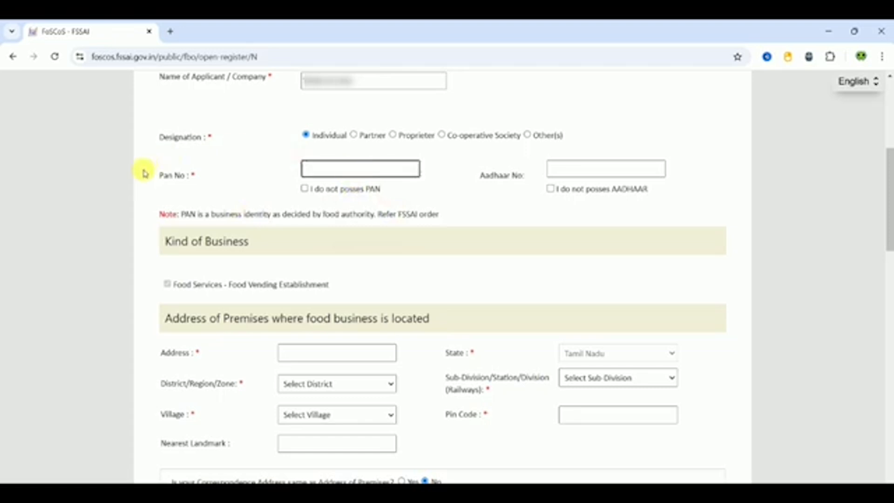
left_click(302, 136)
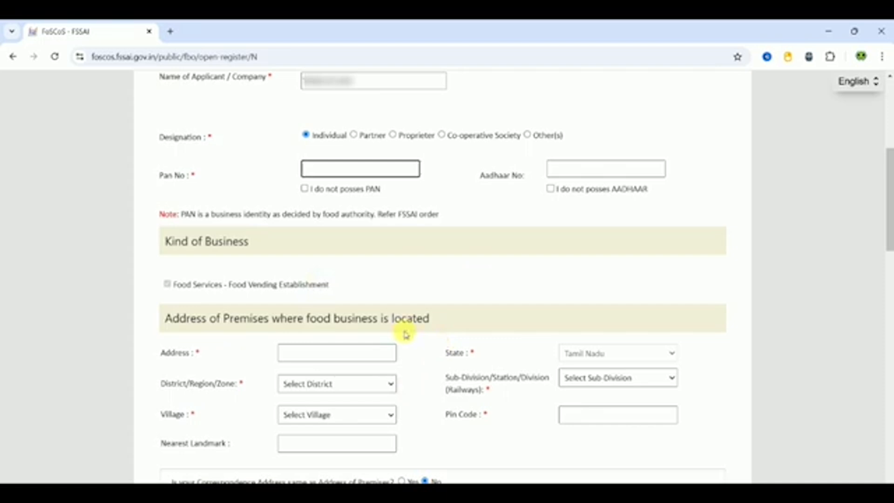
- Enter the premises street address and choose Tiruvannamalai as the district
left_click(325, 352)
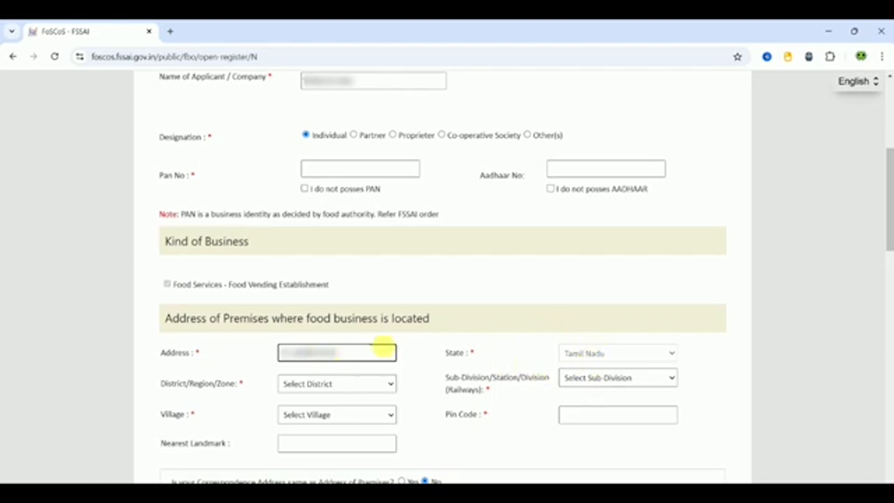
left_click(344, 386)
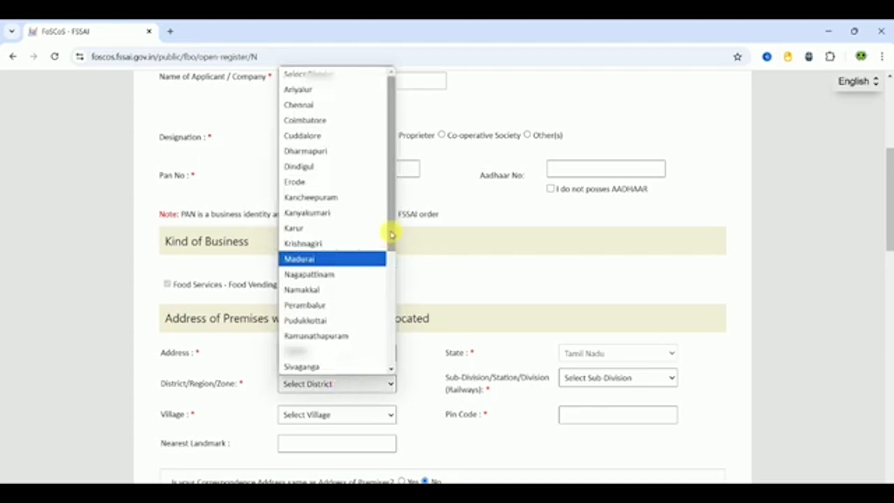
left_click_drag(391, 235, 390, 360)
left_click(339, 320)
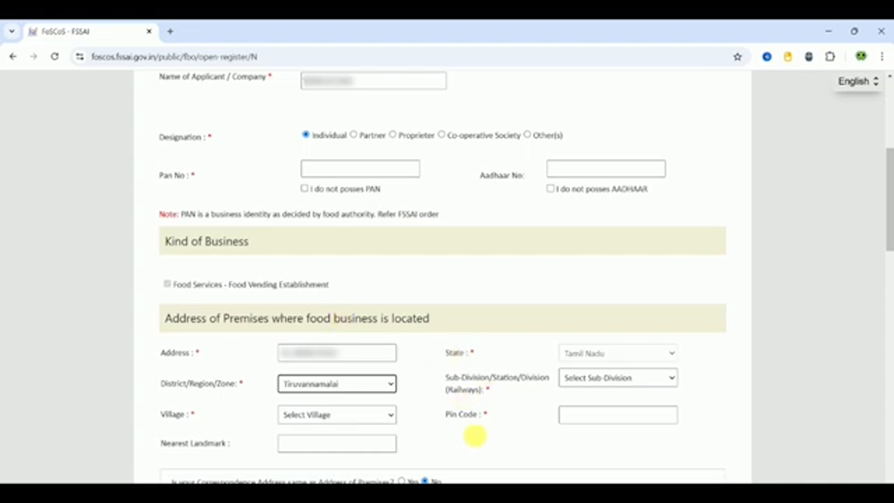
- Set premises sub-division to Thandrampet, village to N/A, and enter the pin code
left_click(608, 380)
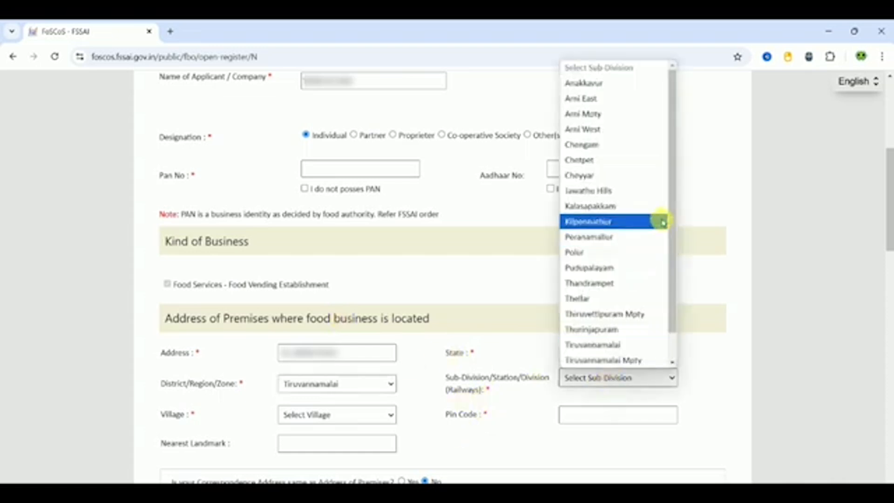
left_click_drag(673, 223, 673, 298)
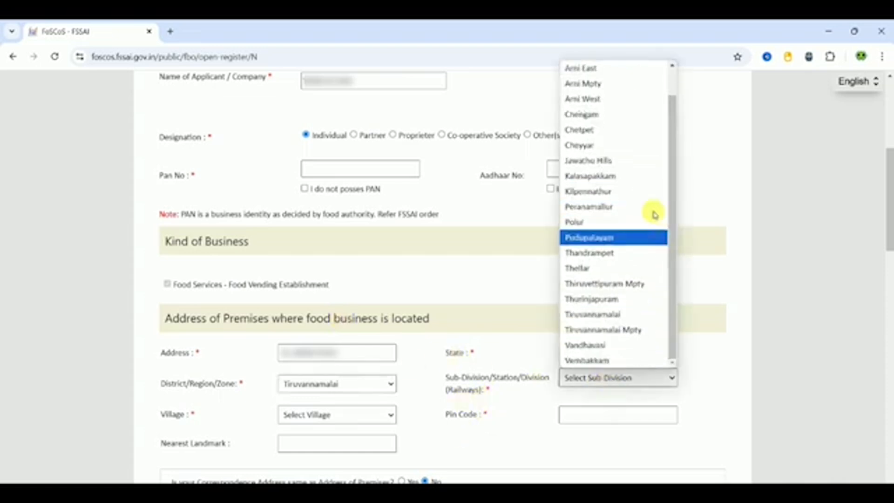
left_click(597, 252)
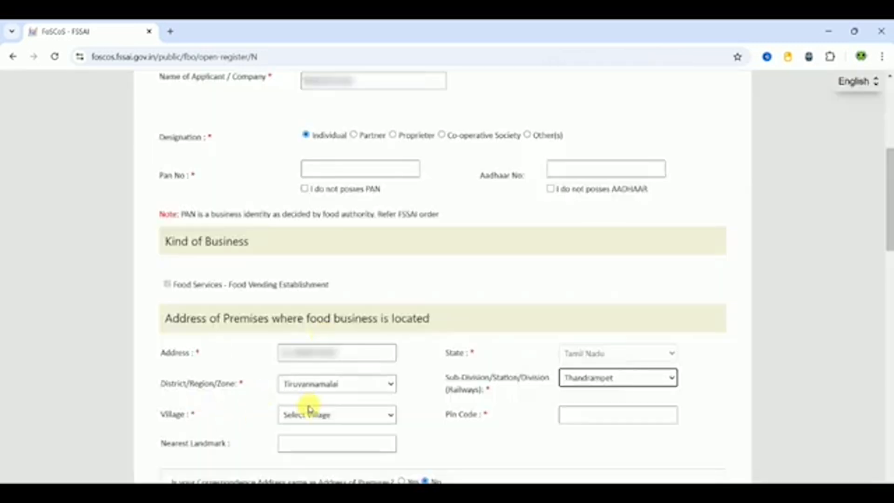
left_click(310, 411)
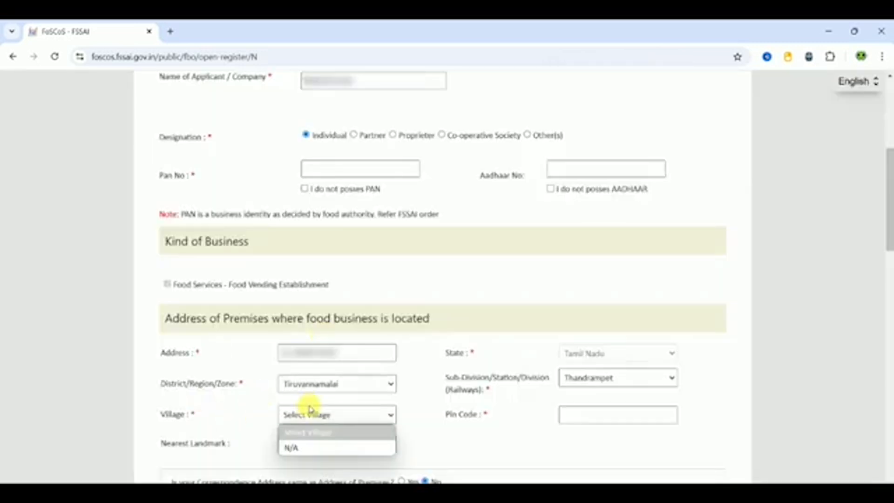
left_click(308, 449)
left_click(591, 413)
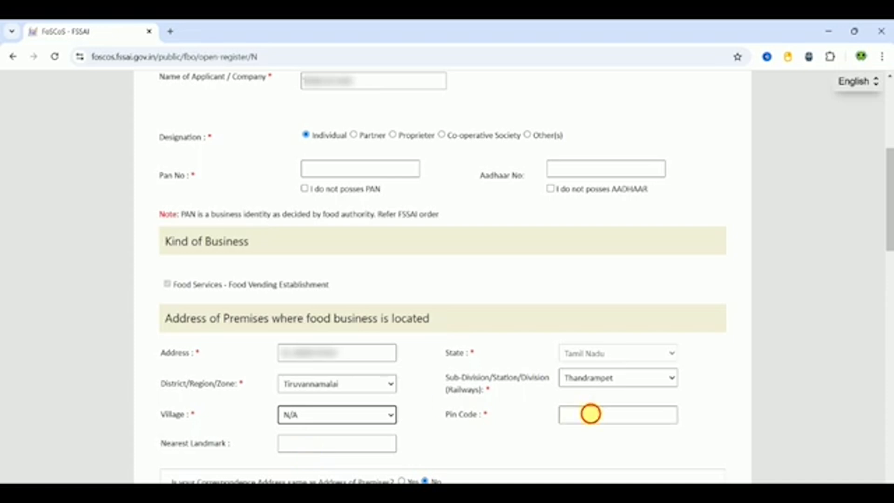
type("6067")
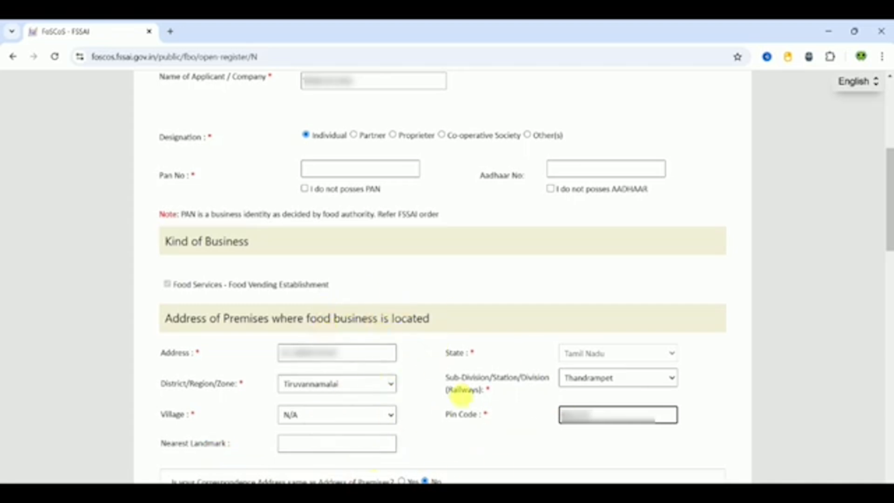
- Enter the correspondence street address and set its state to Tamil Nadu
scroll(382, 465, "down", 8)
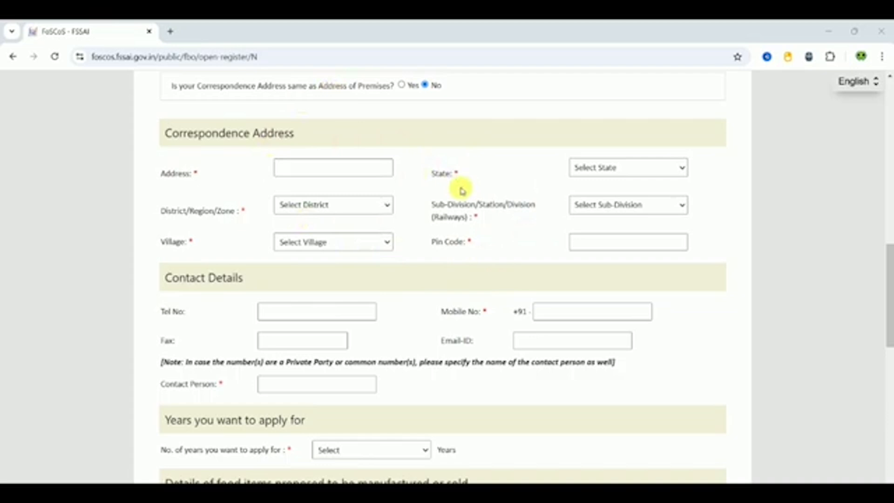
left_click(358, 175)
type("[blurred]")
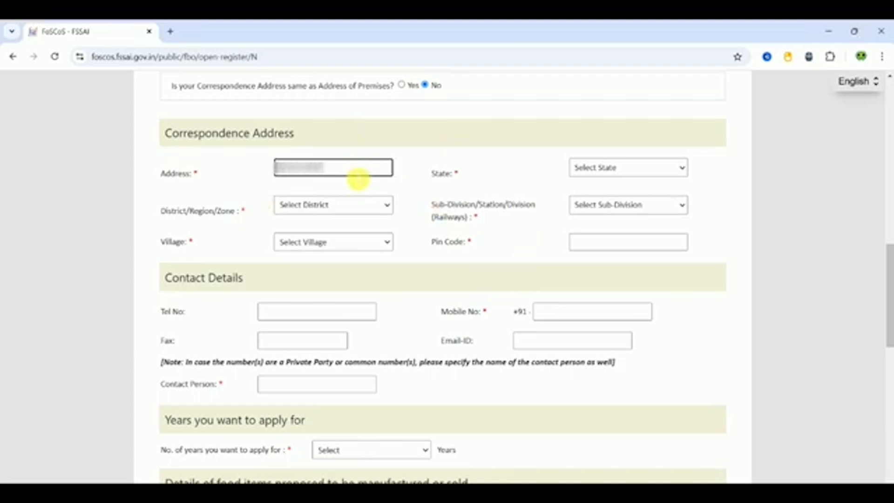
left_click(635, 165)
key("t")
key("Return")
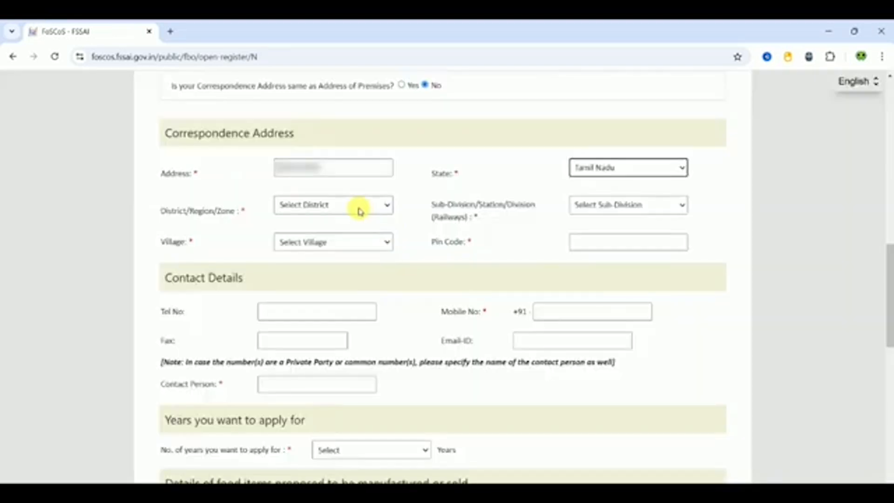
- Choose Tiruvannamalai district, Thandrampet sub-division, N/A village and enter the correspondence pin code
left_click(359, 210)
scroll(389, 416, "down", 5)
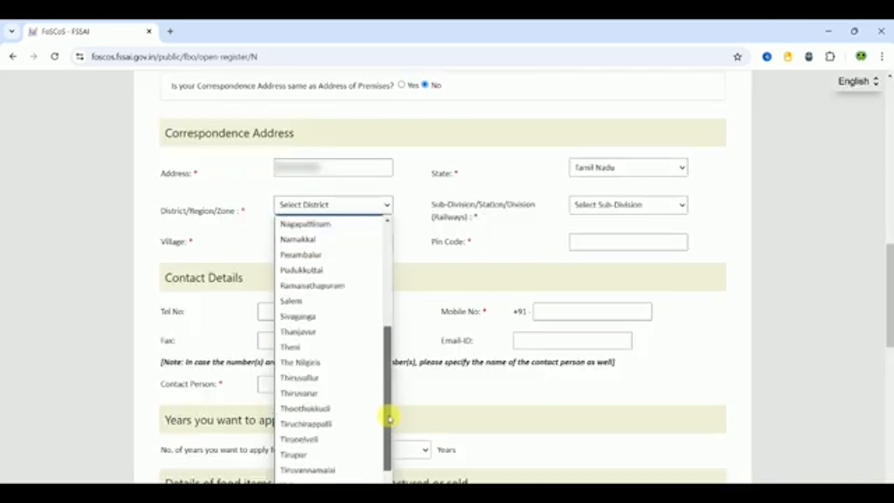
left_click(339, 470)
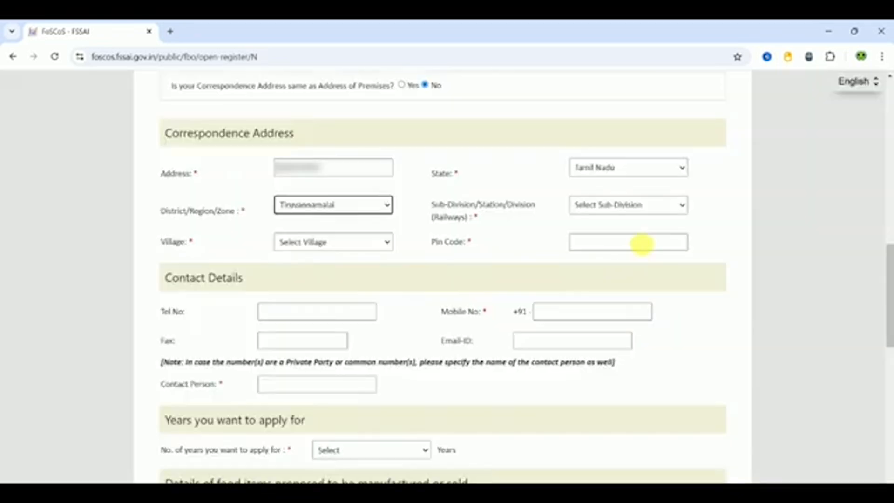
left_click(642, 206)
left_click(656, 442)
left_click(326, 240)
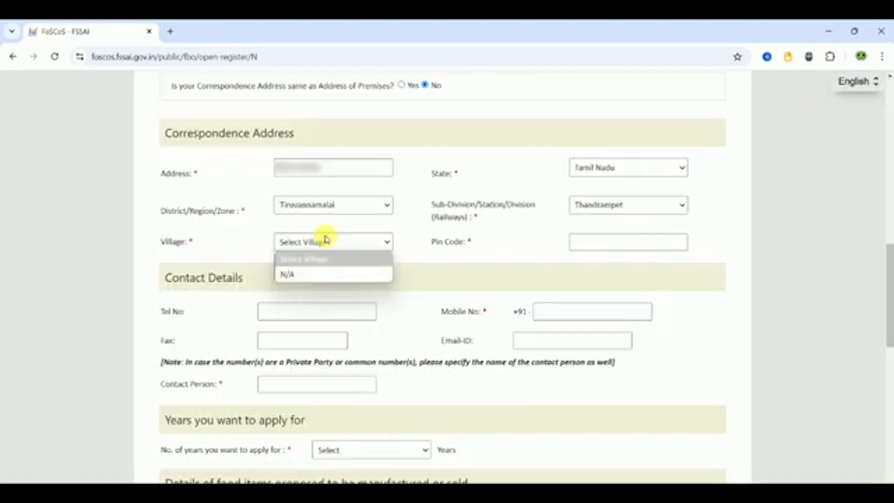
left_click(316, 274)
left_click(608, 246)
type("606707")
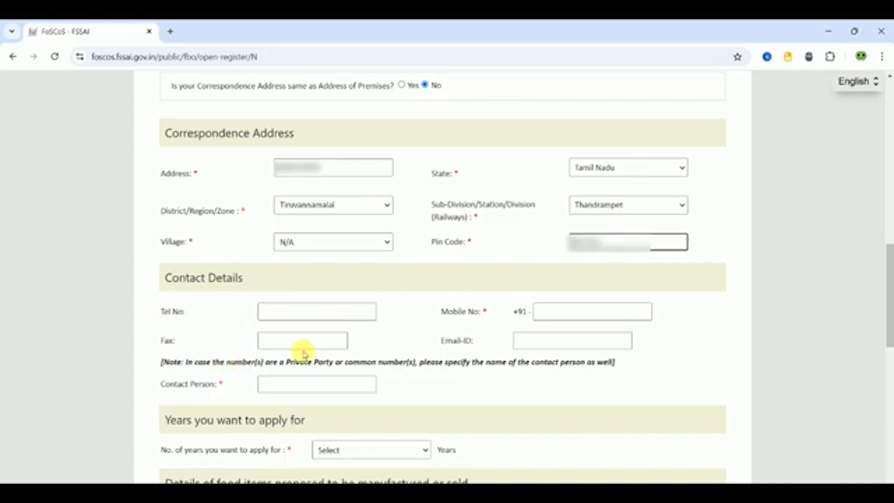
- Fill in the contact's mobile number and the contact person's name in Contact Details
left_click(566, 313)
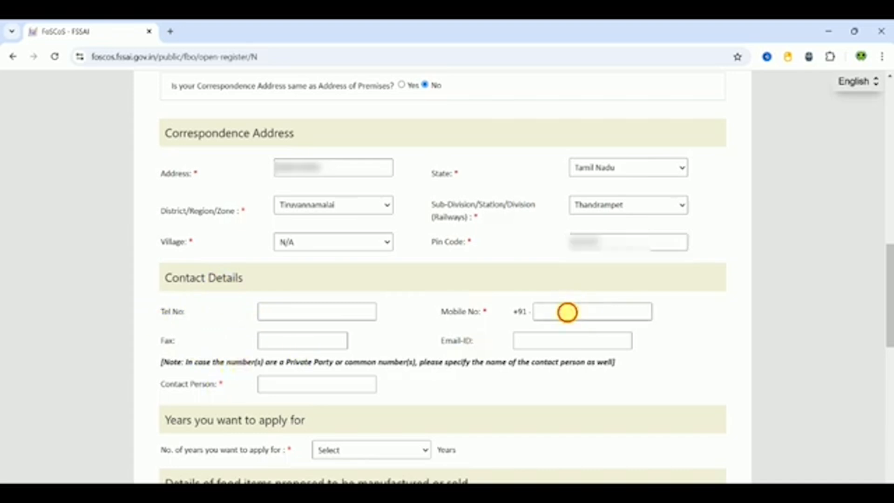
type("•••••")
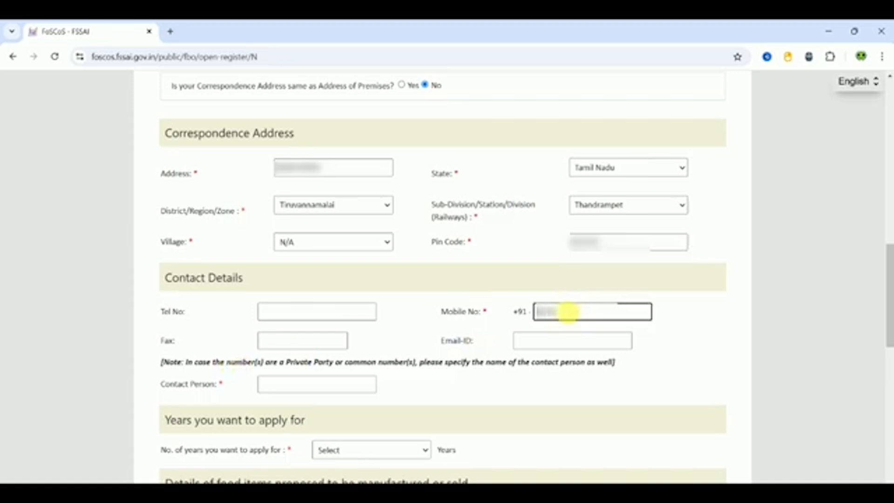
type("••")
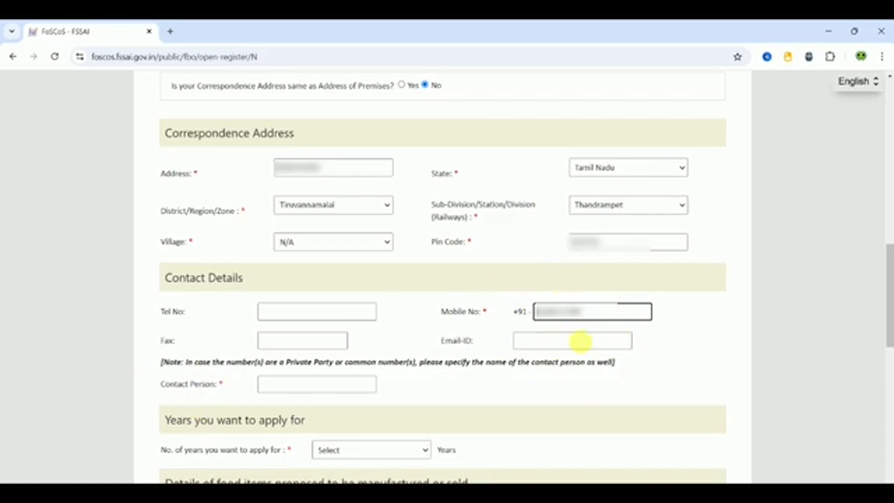
left_click(356, 385)
type("Sriyaraman.")
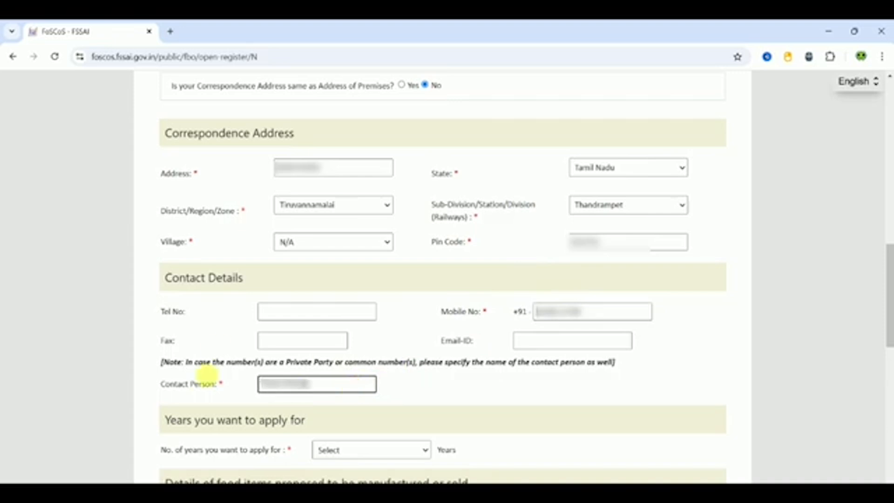
left_click(414, 400)
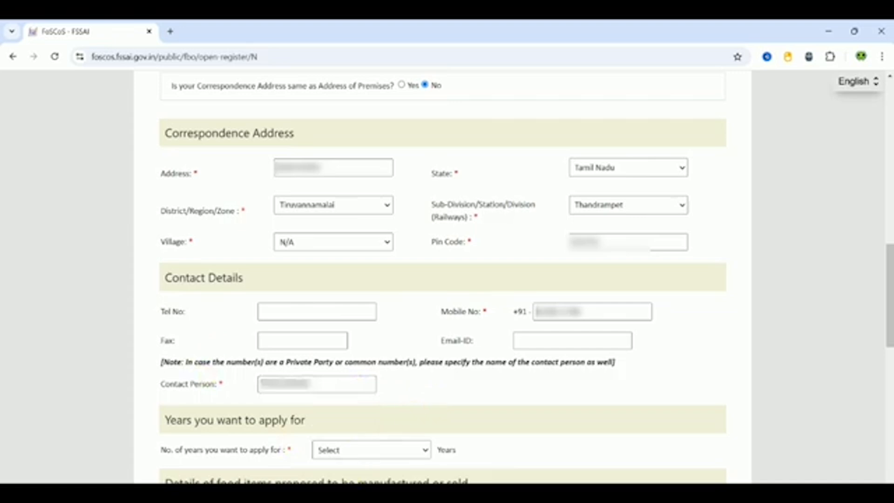
- Set No. of years to apply for to 1, correcting an initial choice of 5
scroll(552, 321, "down", 7)
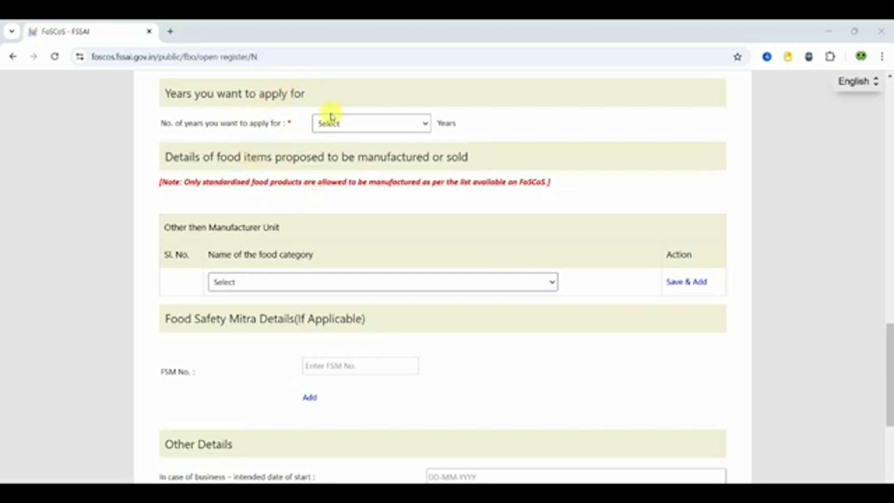
left_click(345, 122)
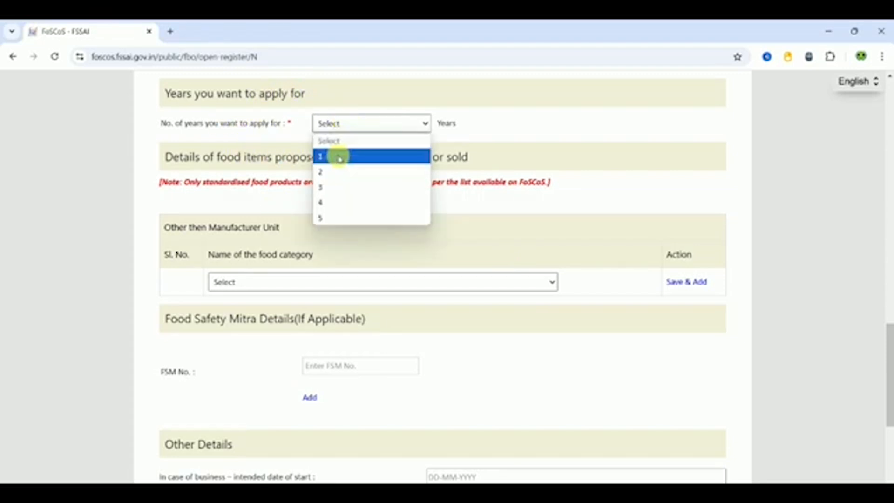
left_click(337, 218)
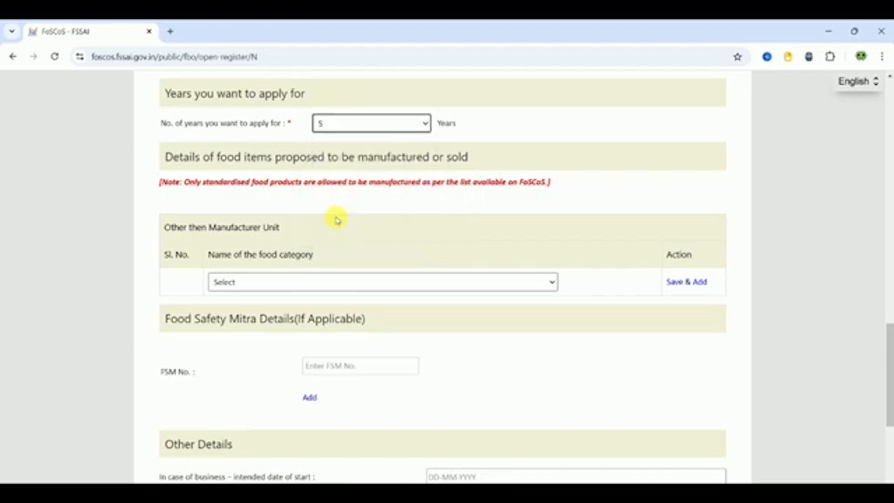
left_click(363, 130)
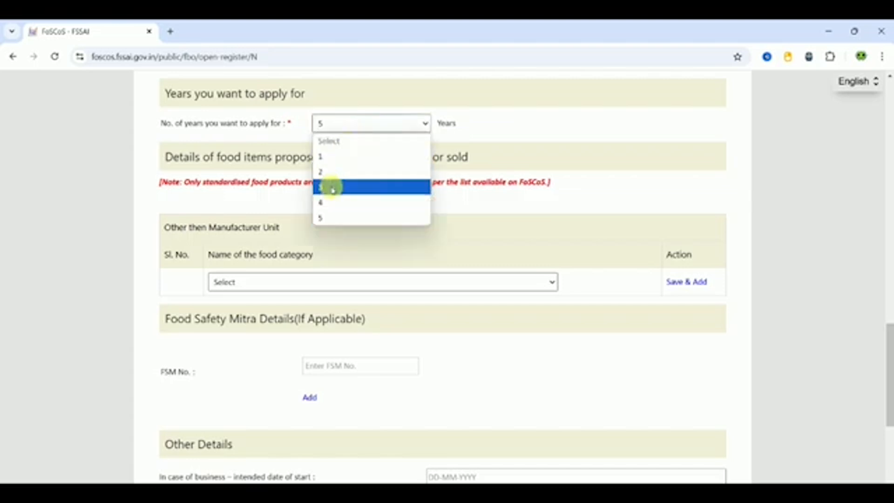
left_click(335, 158)
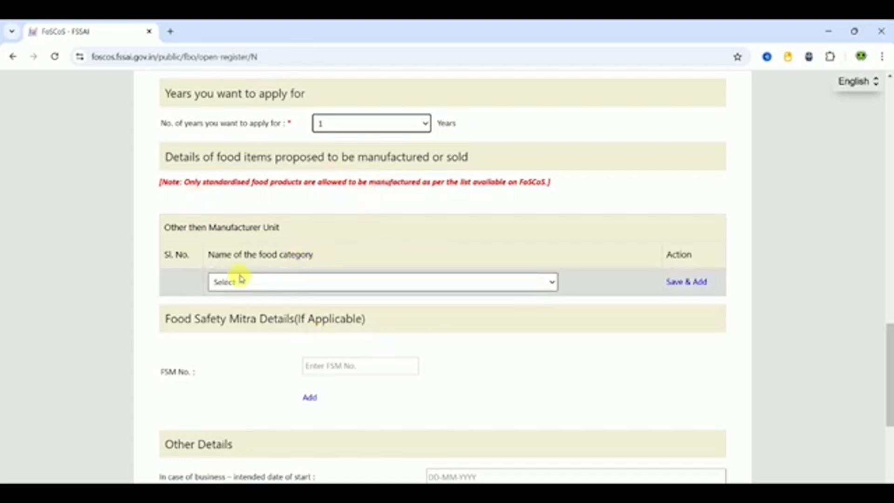
- Add food categories 16 - Prepared Foods and 12 - Salts, spices, soups, sauces, salads and protein products
left_click(316, 284)
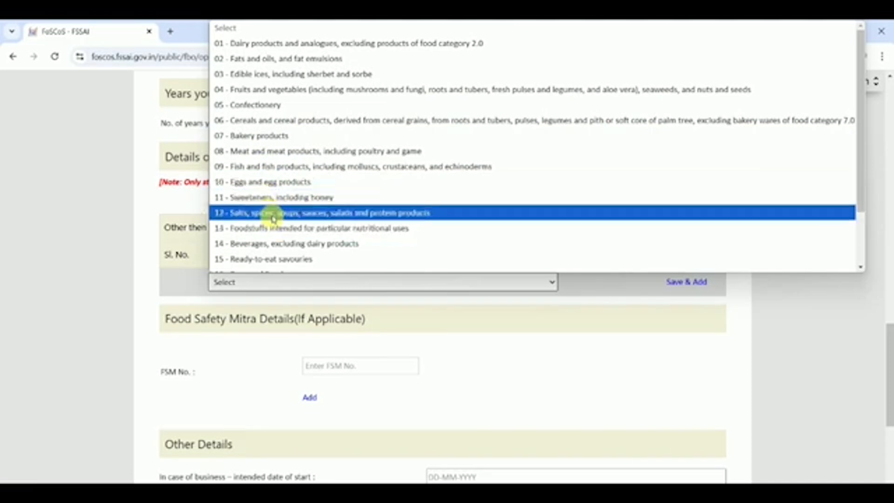
key("Down")
key("Down")
key("Down")
key("Down")
key("Down")
key("Down")
key("Down")
key("Down")
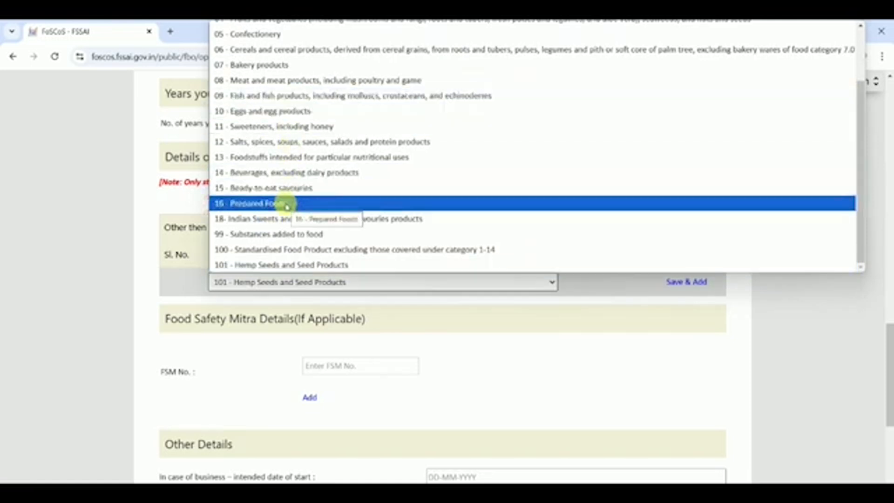
left_click(286, 204)
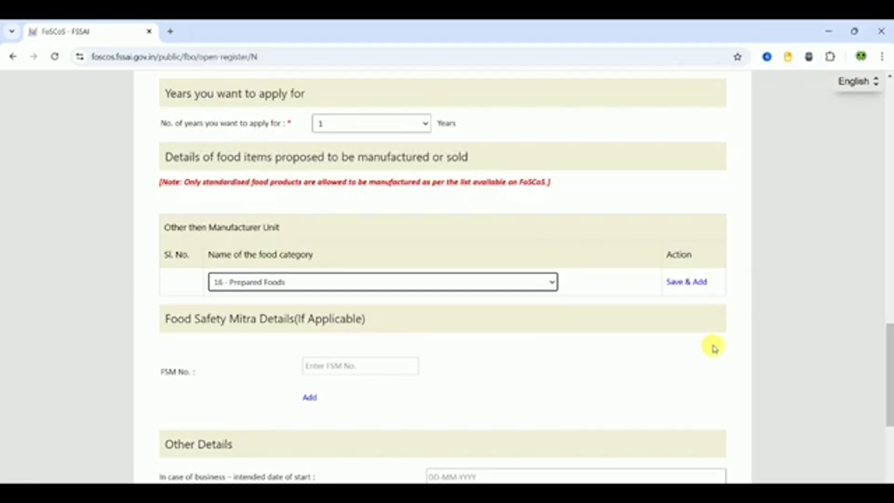
left_click(691, 281)
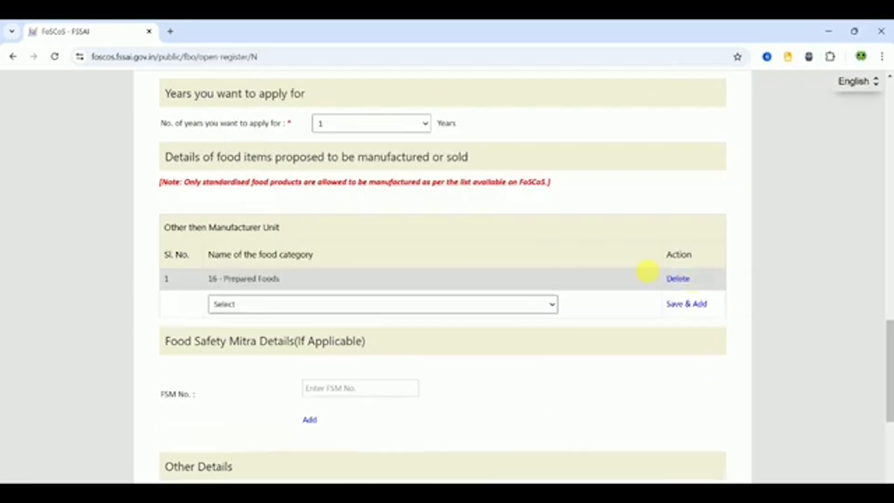
left_click(428, 302)
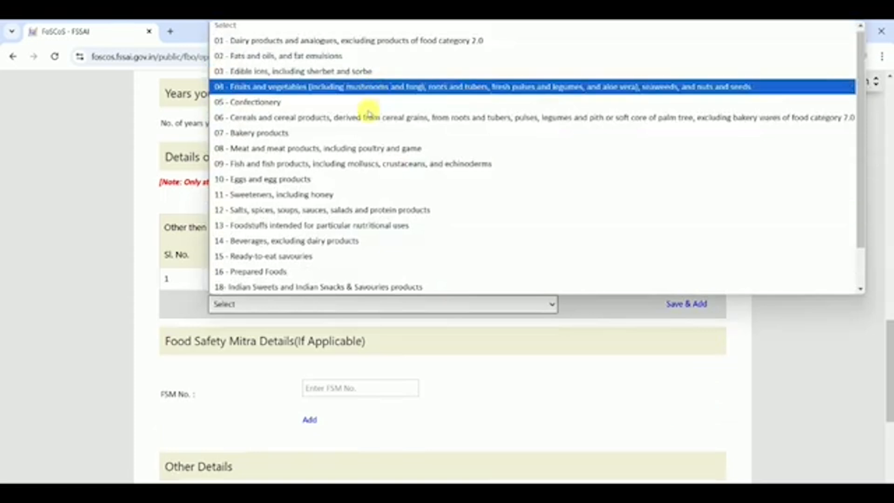
left_click(362, 209)
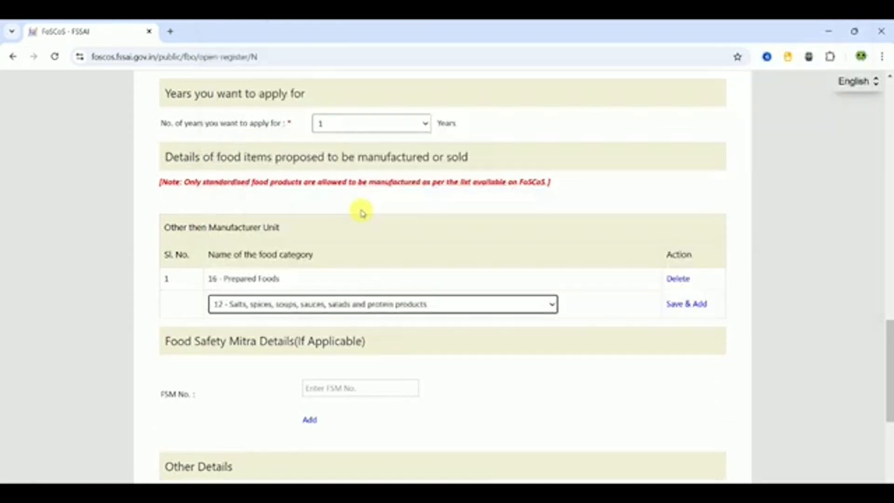
left_click(686, 304)
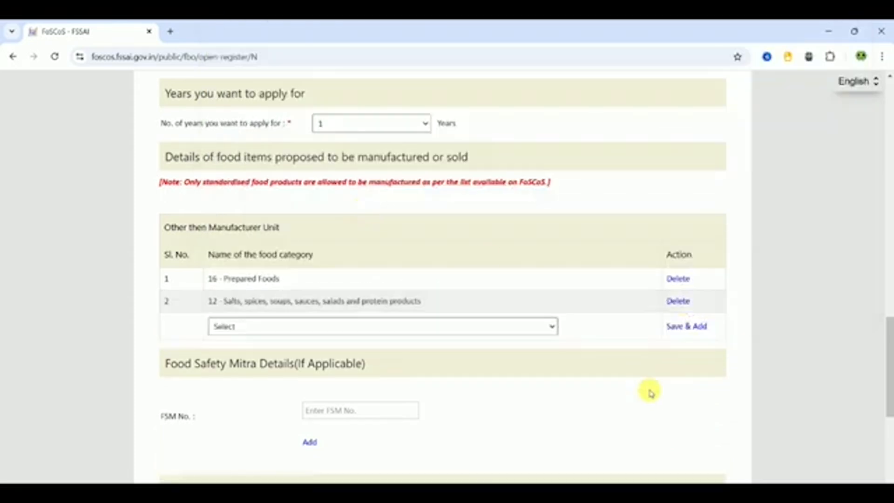
left_click(498, 324)
left_click(578, 436)
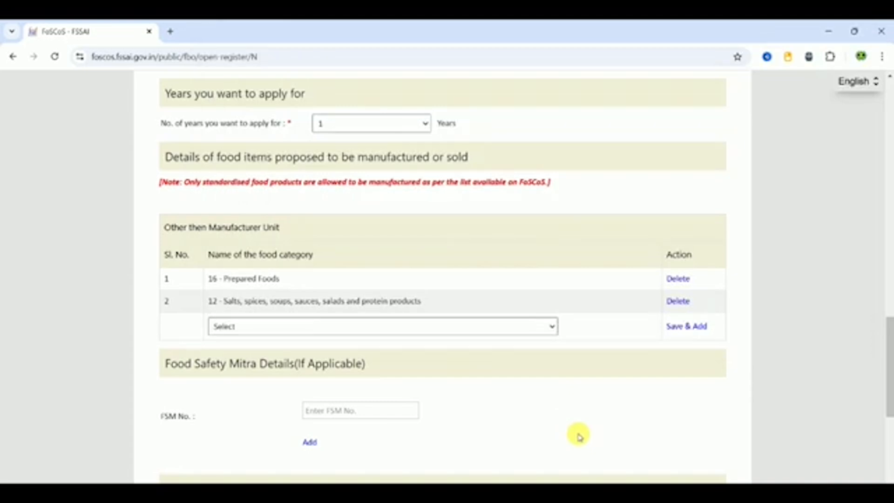
- Pick 11 December 2024 as the intended date of start under Other Details
scroll(579, 436, "down", 3)
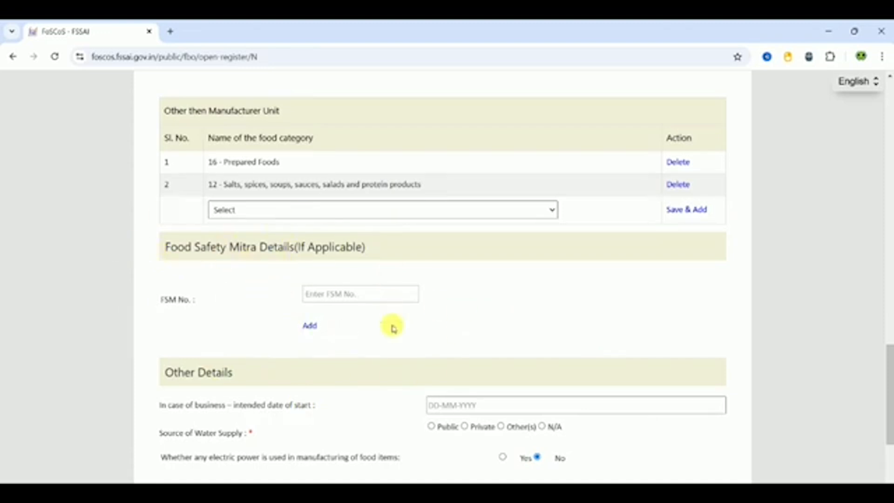
scroll(393, 327, "down", 3)
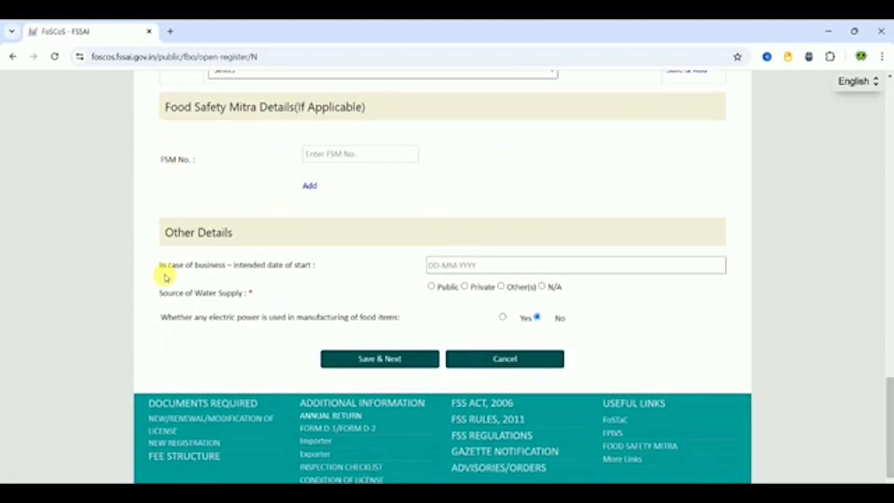
left_click(453, 266)
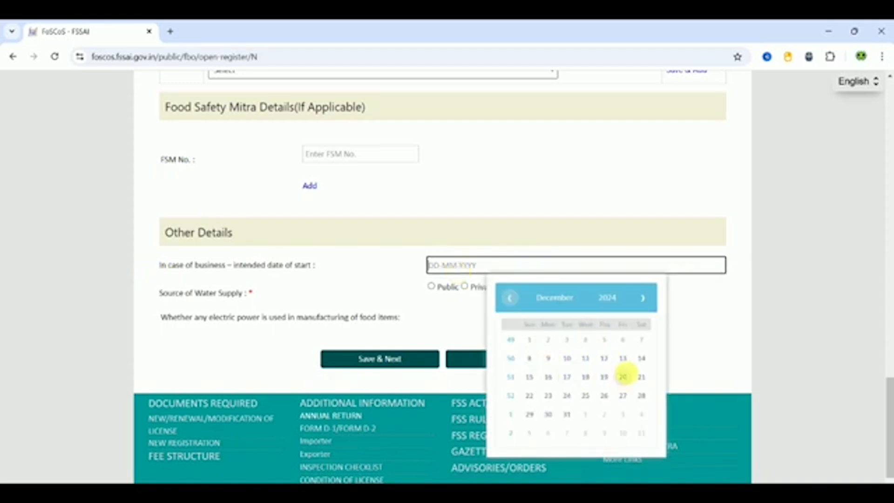
left_click(585, 358)
left_click(520, 271)
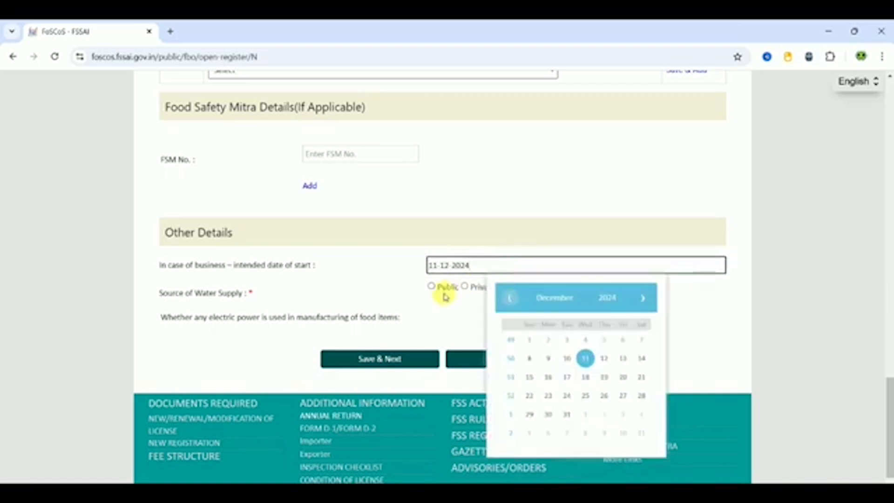
left_click(437, 312)
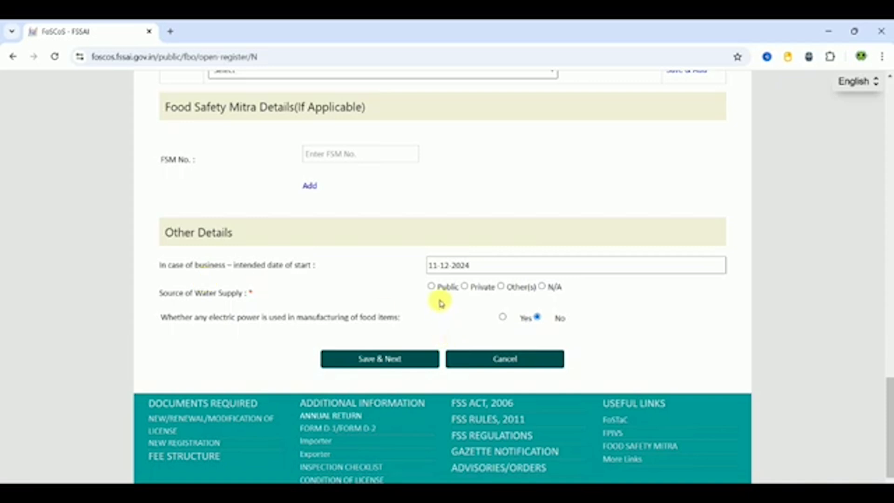
- Settle on Public as the water supply source and answer No to electric power use
left_click(432, 287)
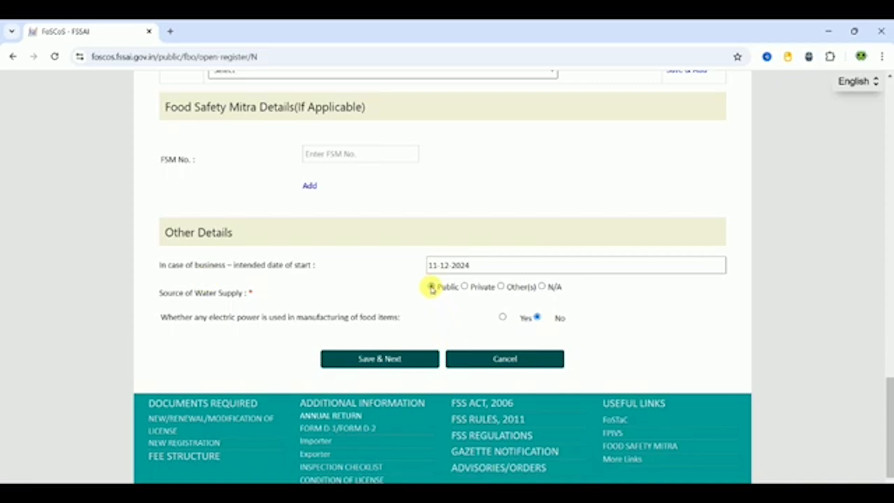
left_click(464, 287)
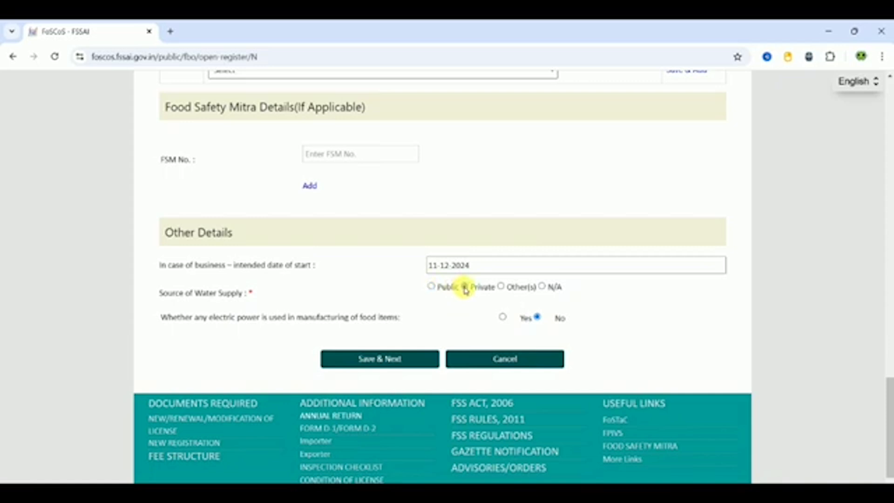
left_click(500, 287)
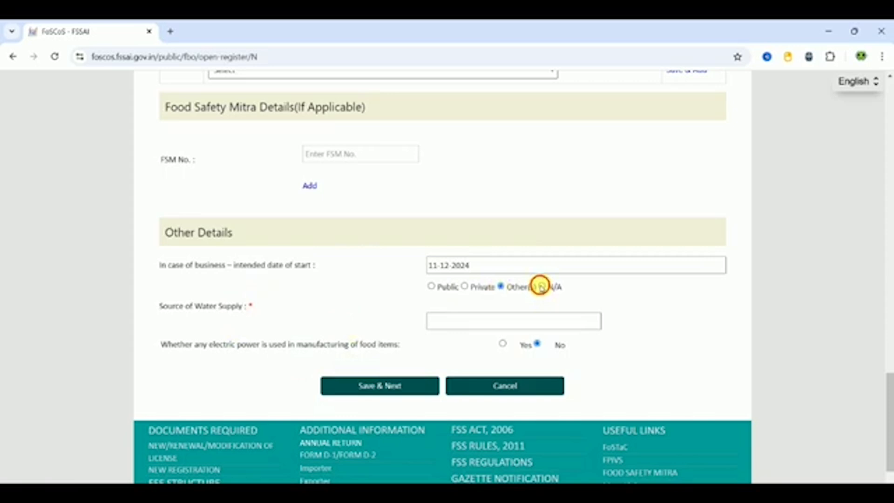
left_click(542, 287)
left_click(431, 287)
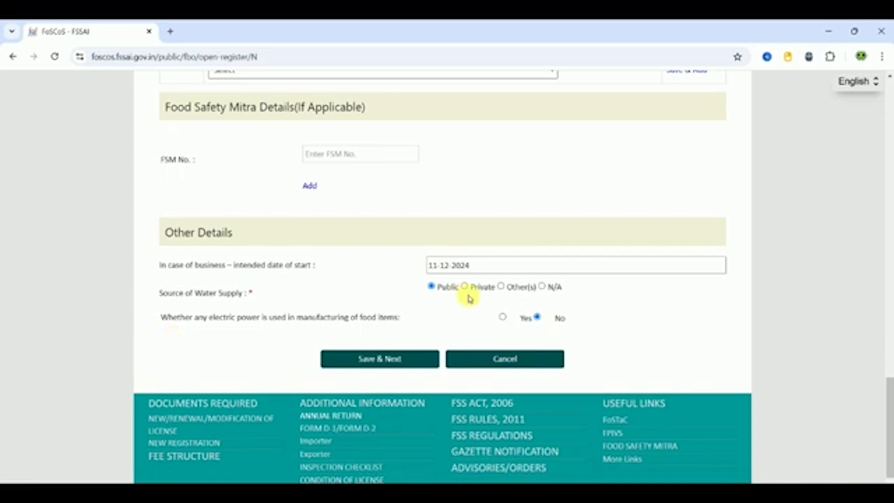
left_click(503, 318)
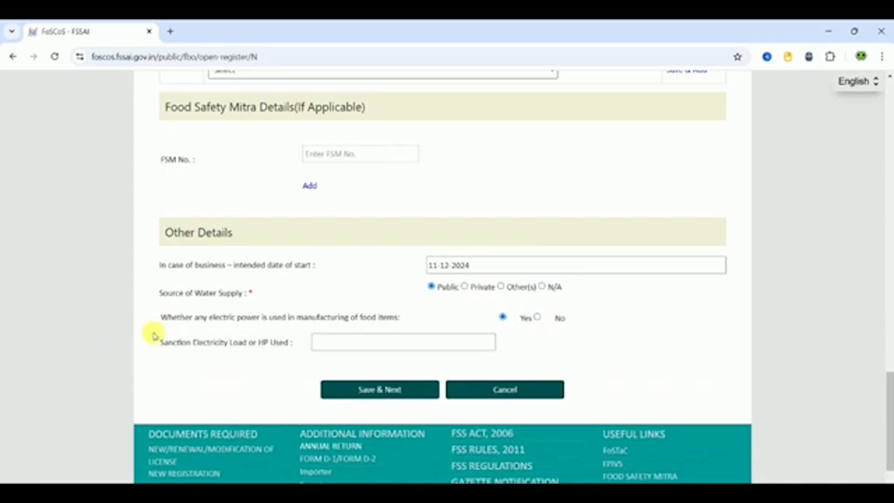
left_click(339, 348)
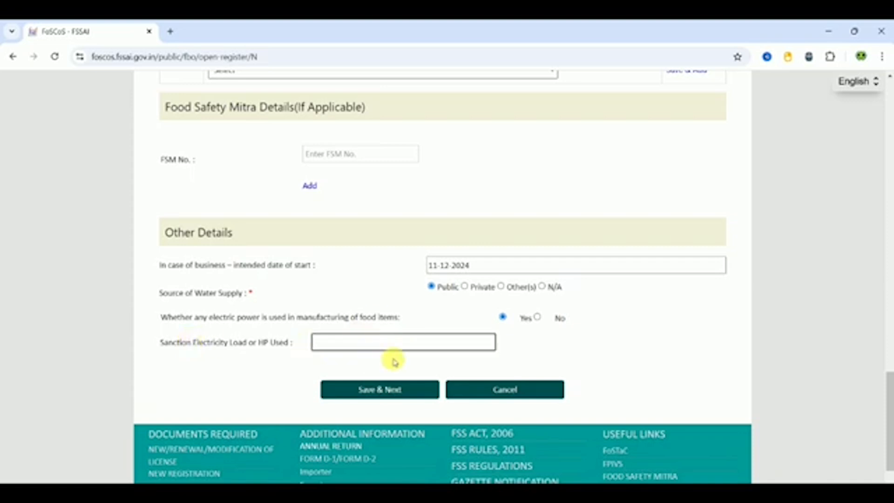
left_click(536, 317)
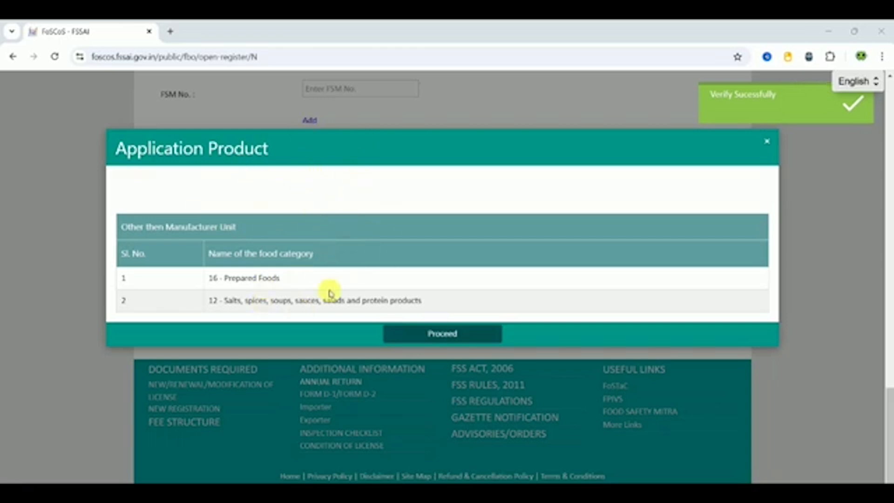
- Accept the Application Product summary of both food categories to reach Sign Up Details
left_click(435, 332)
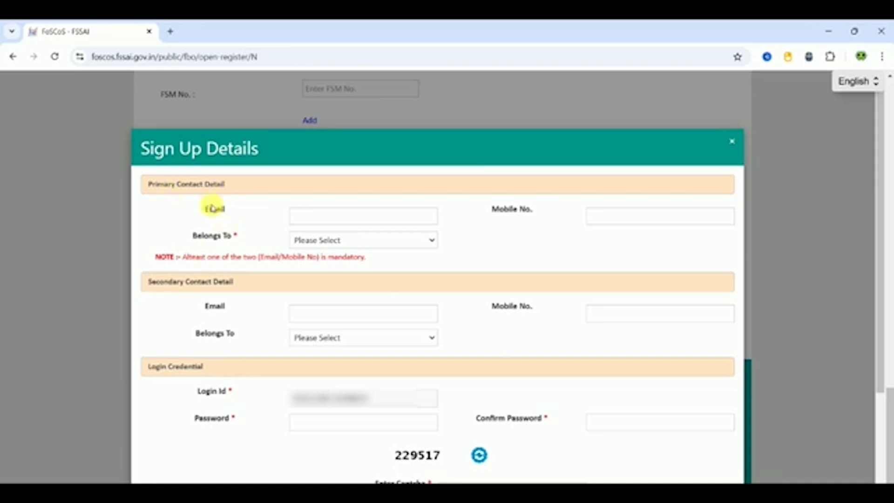
- Set the primary contact's Belongs To to Self, leaving the secondary contact's relationship unchosen
left_click(325, 224)
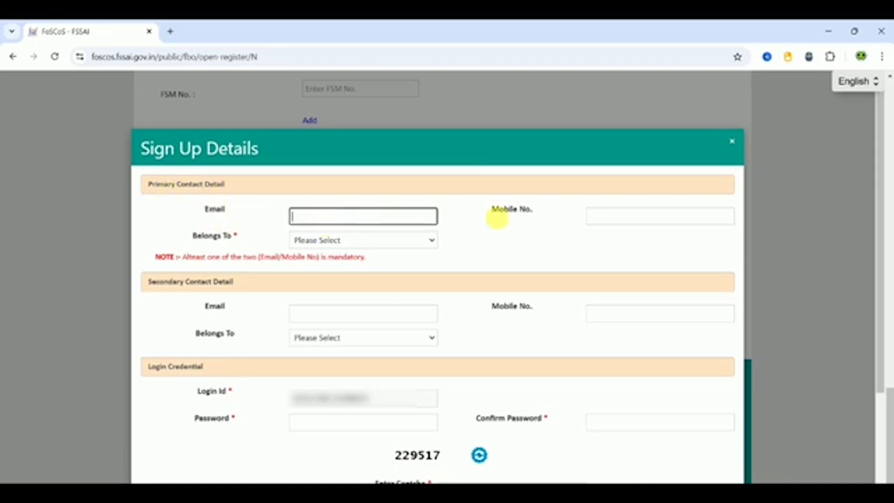
left_click(599, 218)
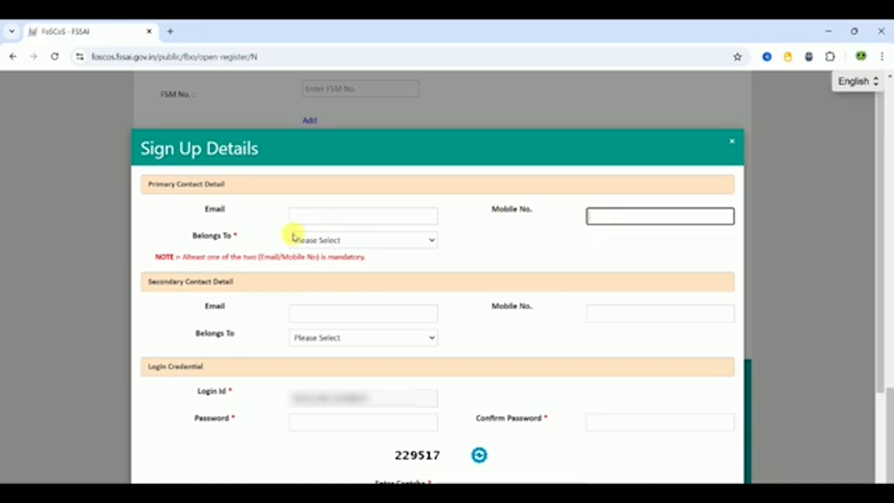
left_click(328, 246)
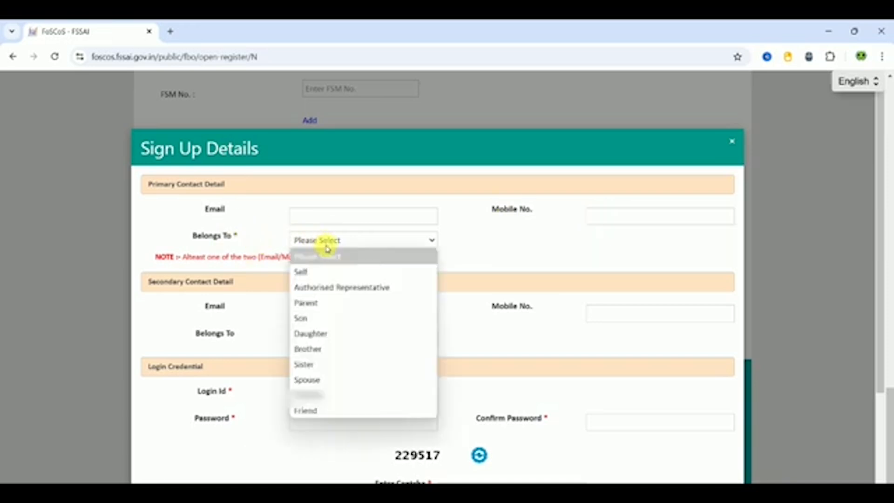
left_click(326, 273)
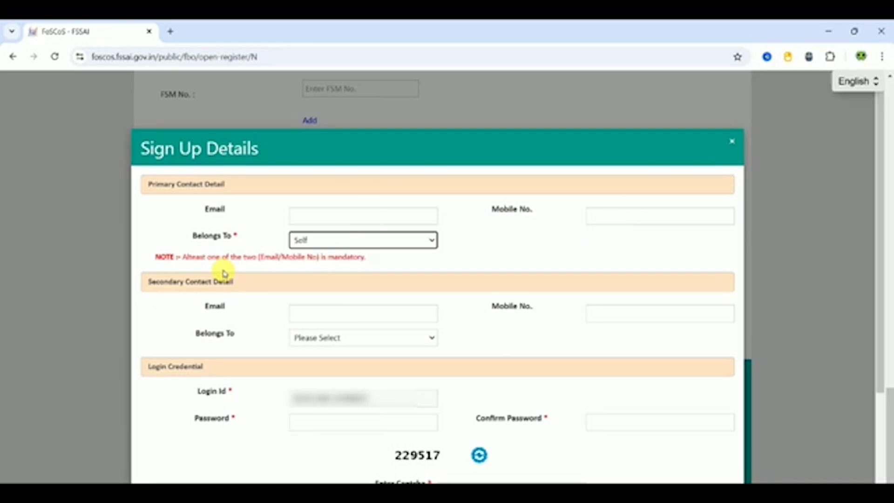
left_click(238, 306)
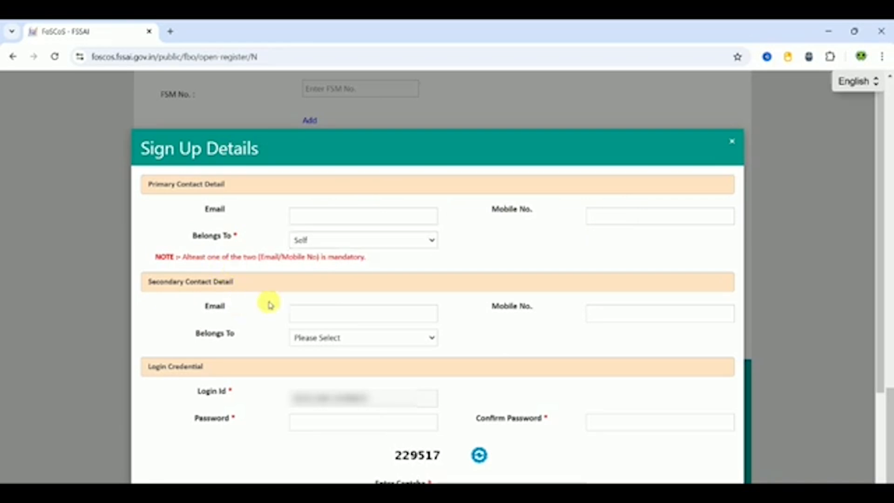
left_click(320, 317)
left_click(640, 315)
left_click(352, 339)
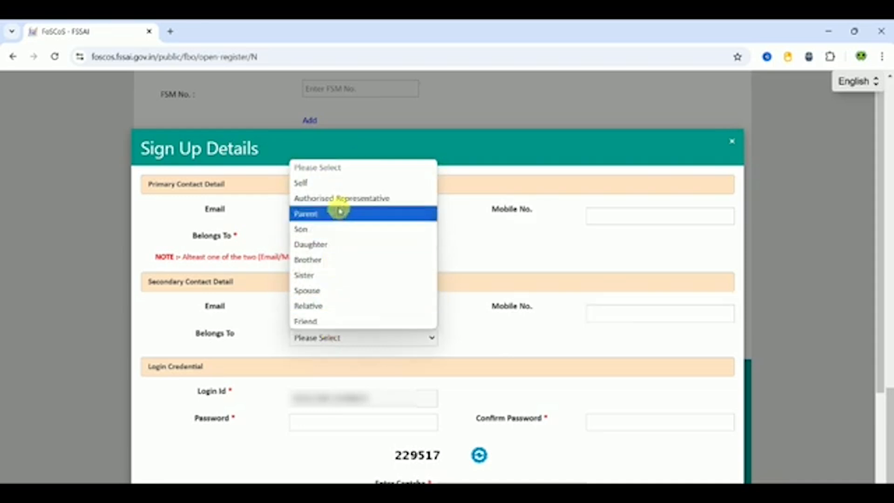
left_click(260, 343)
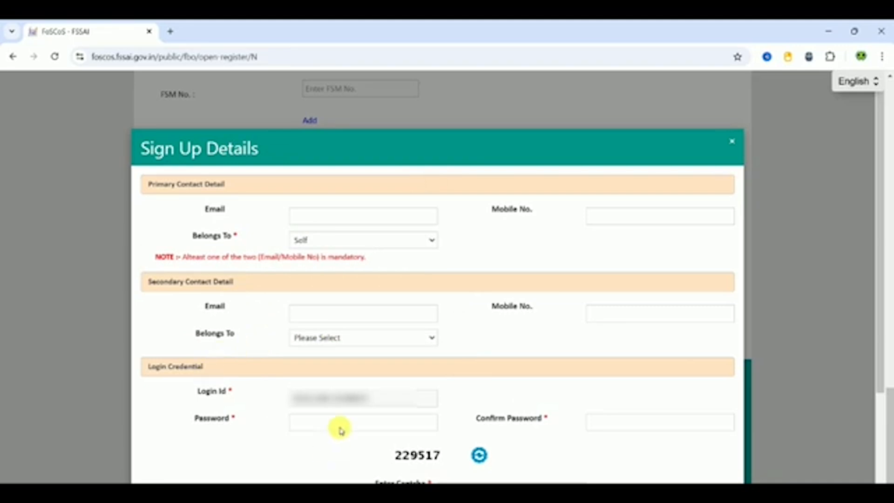
- Enter the account password in both Password and Confirm Password
triple_click(310, 399)
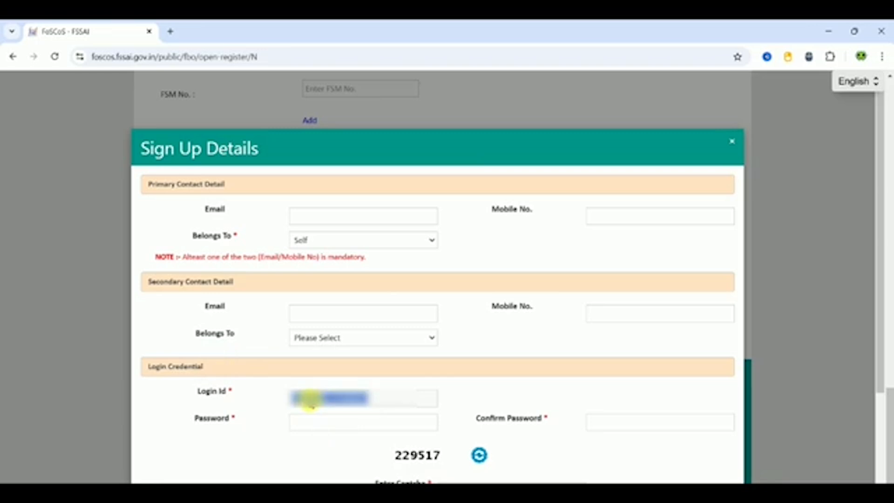
left_click(317, 422)
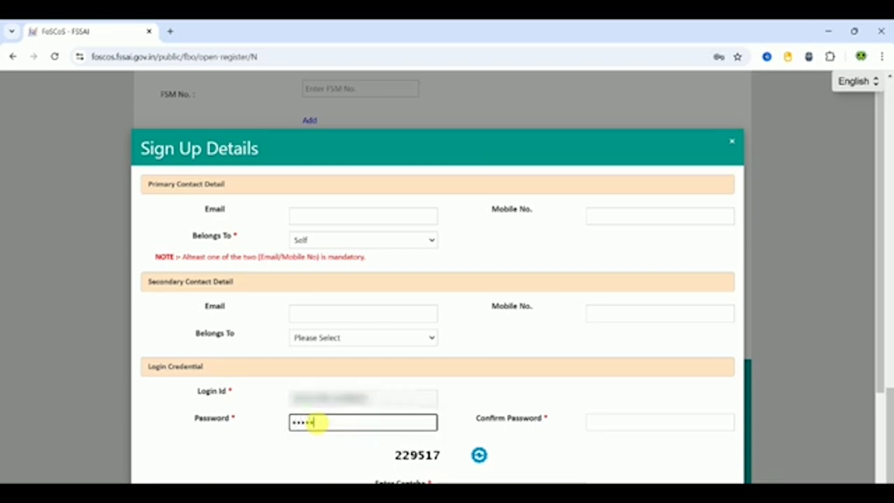
left_click(597, 421)
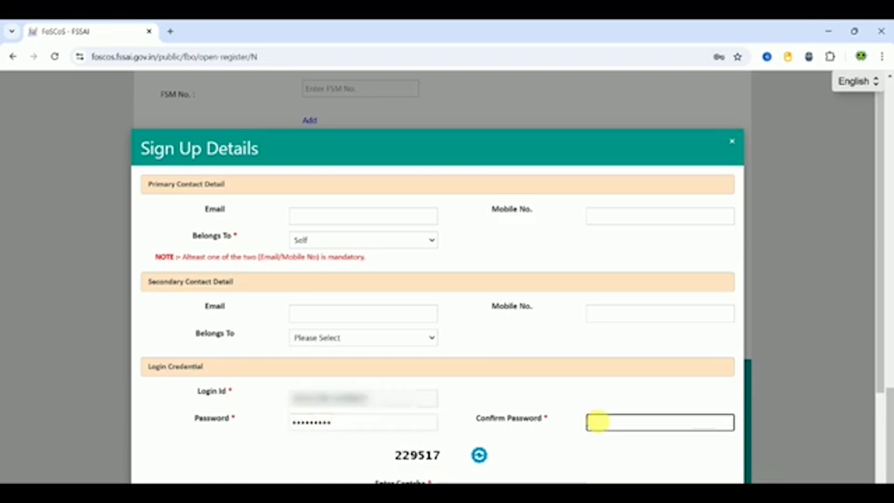
type("aaaaaaaaaa")
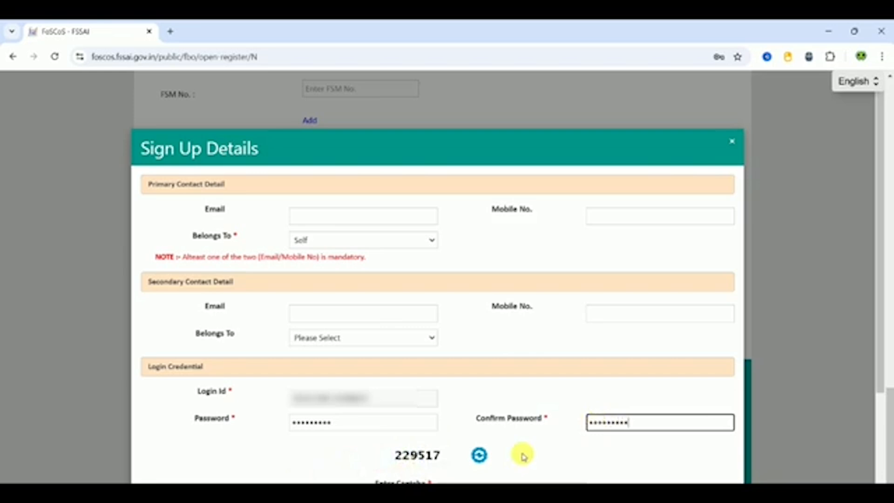
- Enter the captcha shown on the form and submit the sign-up
left_click_drag(875, 350, 884, 468)
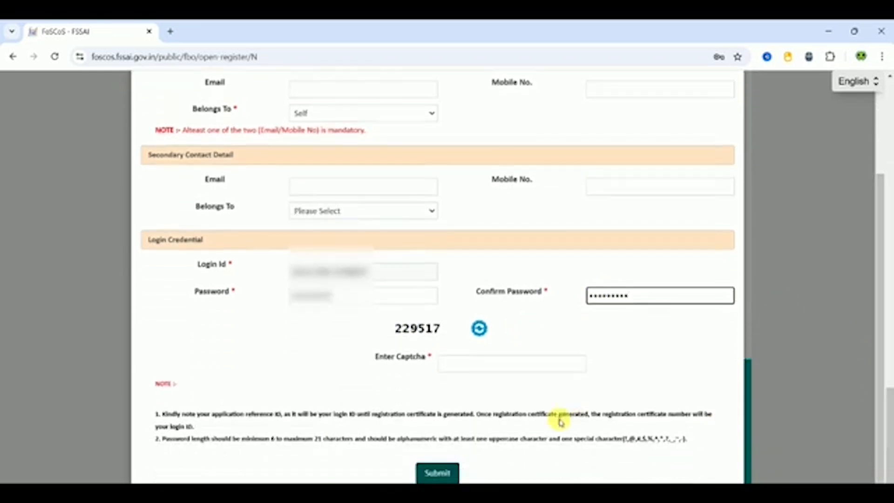
left_click(487, 367)
type("22")
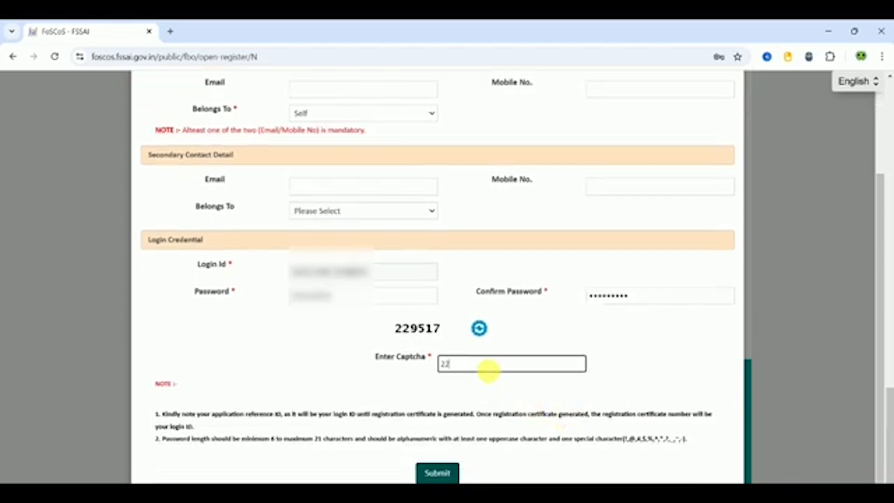
type("9517")
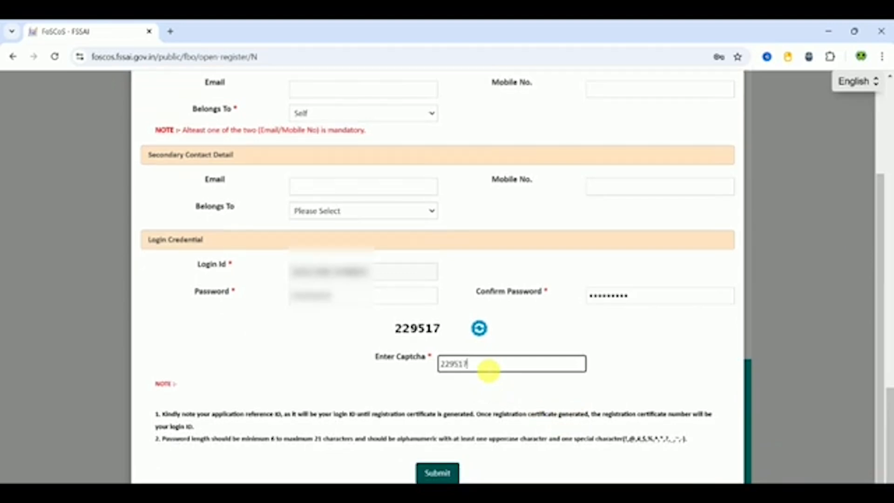
left_click(440, 472)
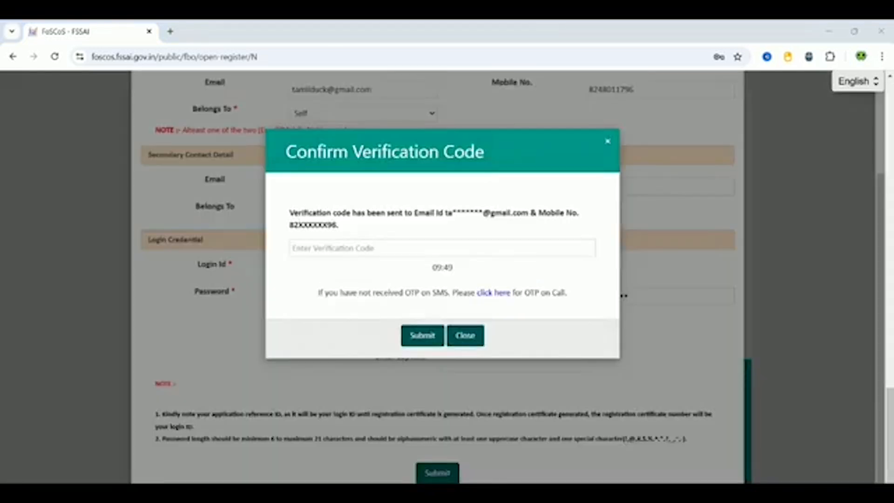
- Enter the received verification code, submit it, and select the new login id to copy
left_click(446, 249)
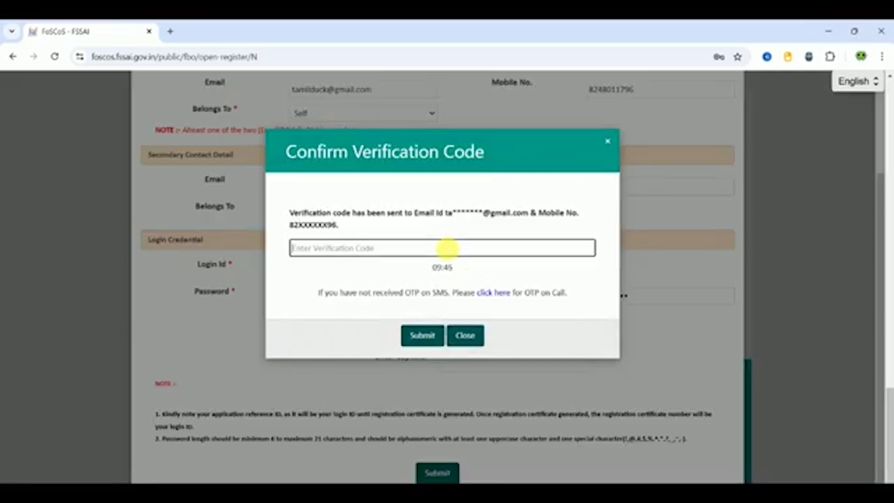
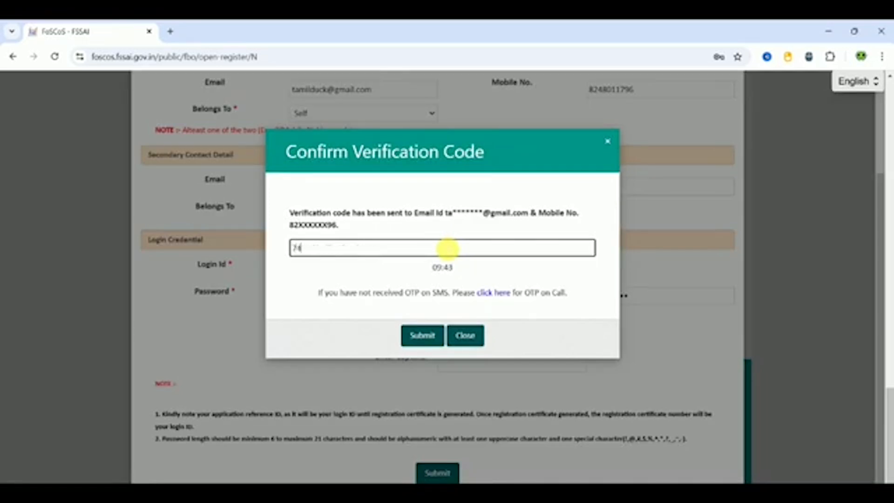
left_click(422, 335)
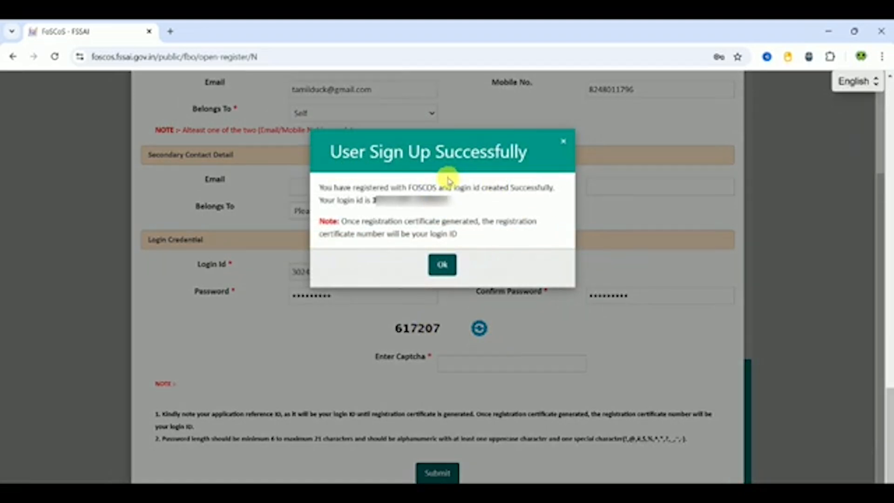
double_click(407, 201)
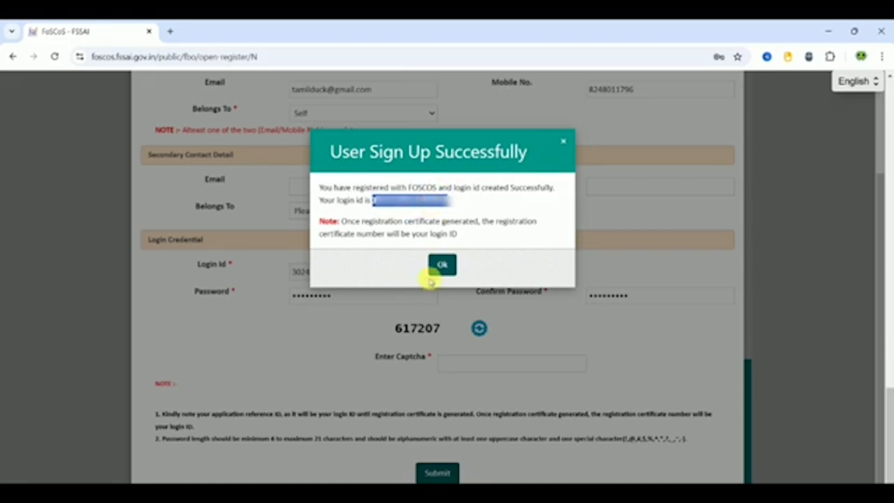
- Dismiss the sign-up confirmation and choose Aadhar Card as the Identity Proof type
left_click(443, 264)
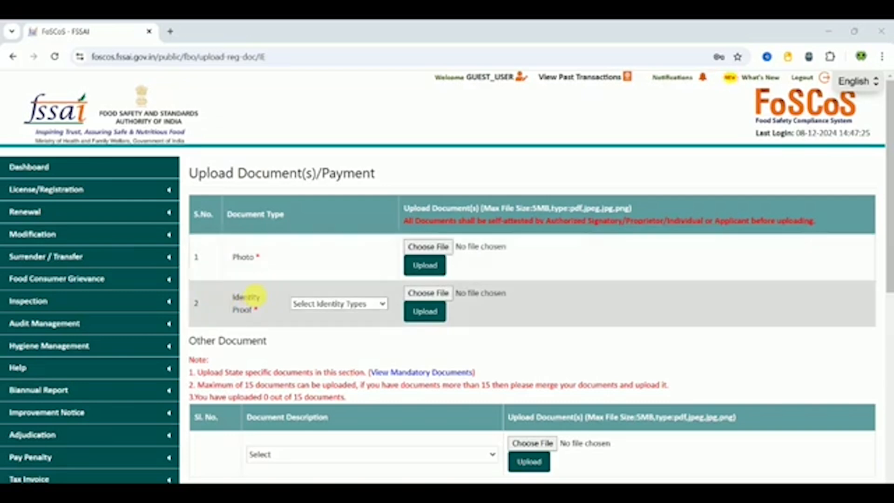
left_click(339, 304)
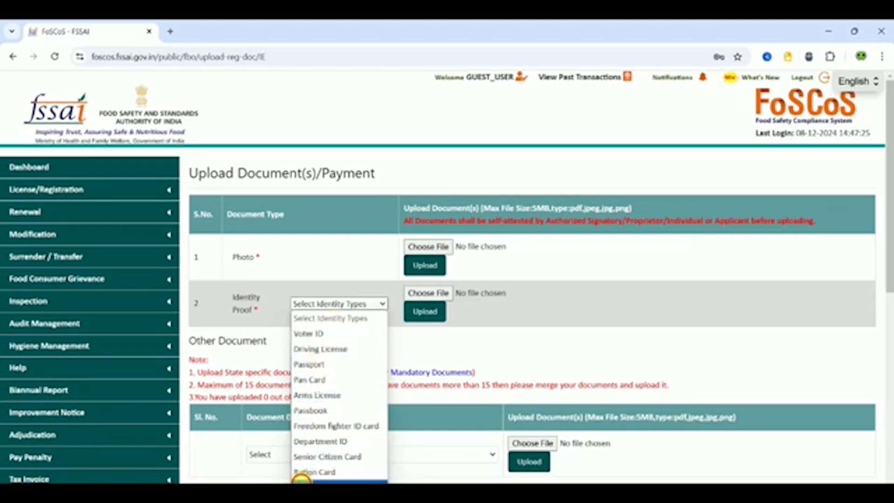
left_click(302, 481)
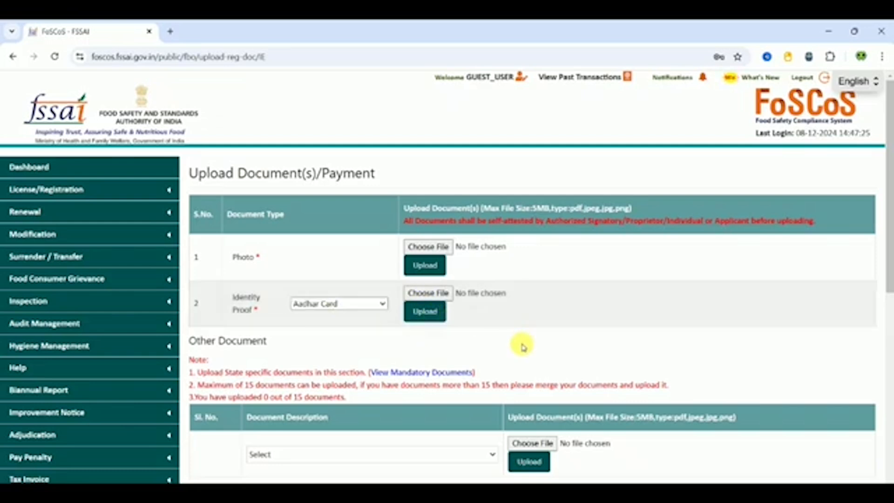
- Try Proof of Premises and Any Other Document, then pick Photographs of the unit as the description
scroll(523, 346, "down", 6)
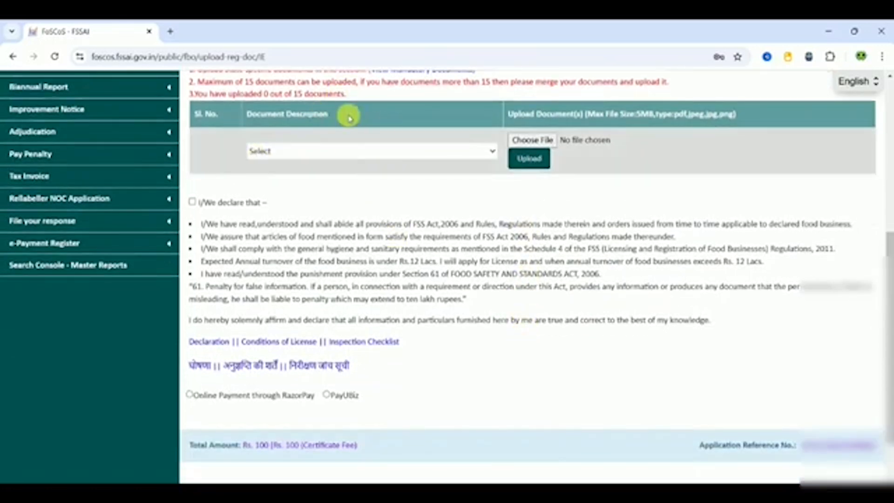
left_click(316, 151)
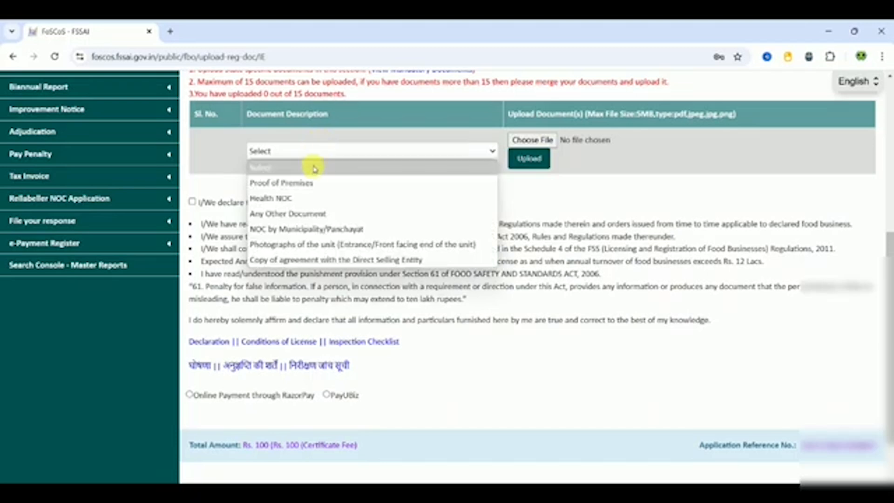
left_click(309, 182)
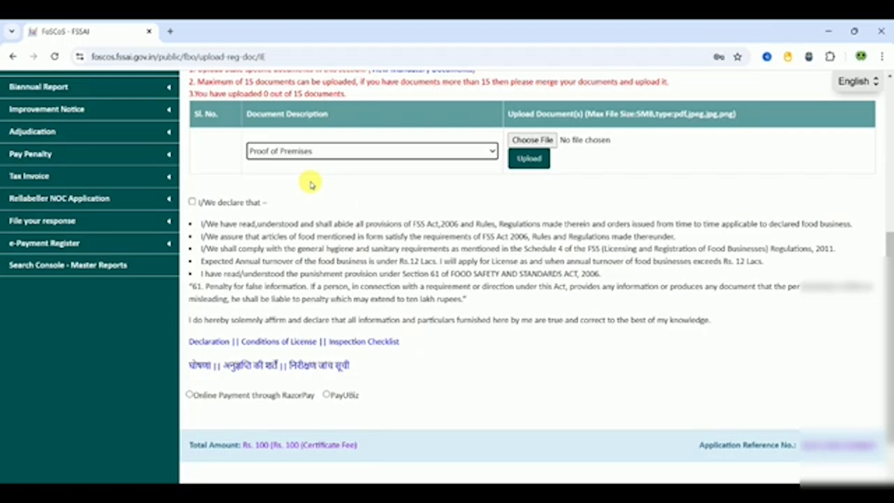
left_click(310, 152)
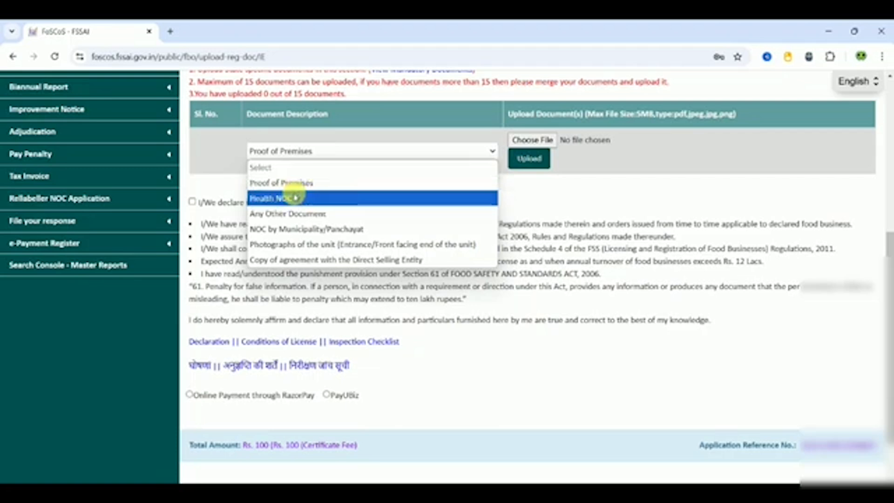
left_click(294, 214)
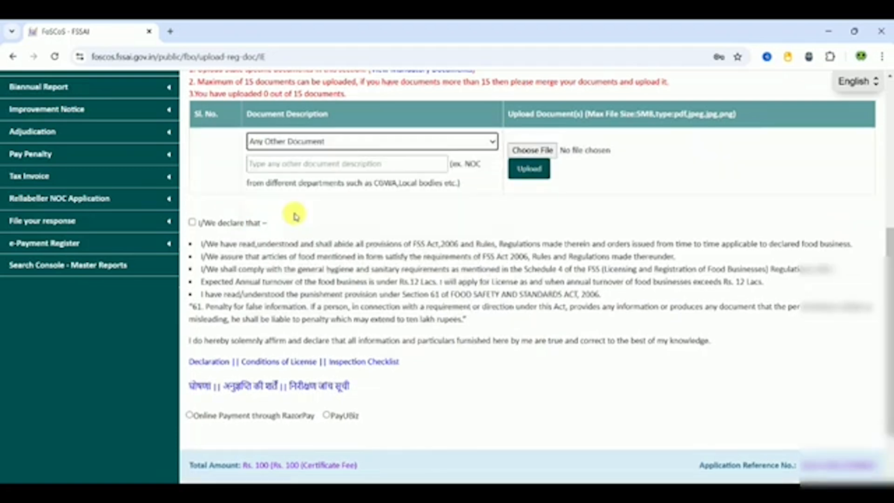
left_click(398, 163)
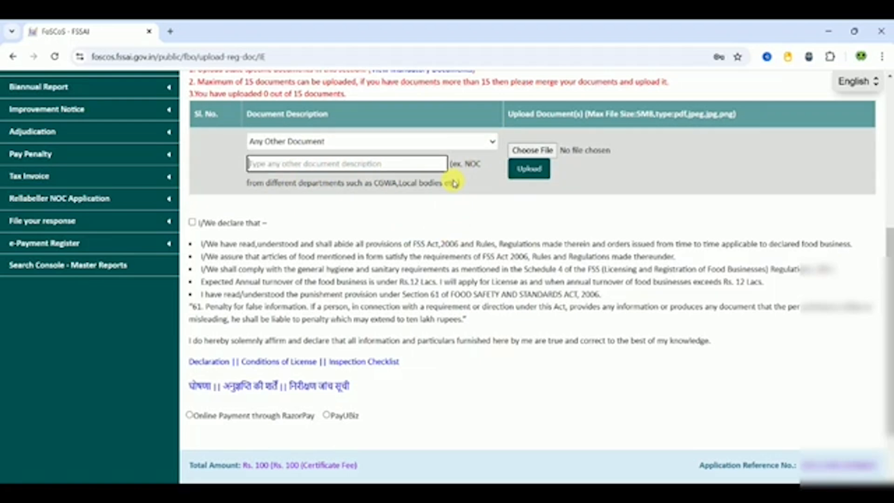
left_click(420, 144)
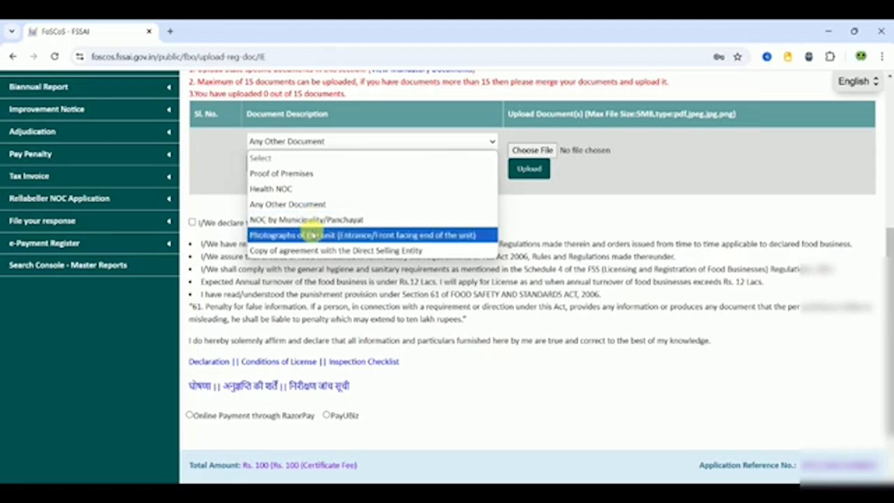
left_click(309, 235)
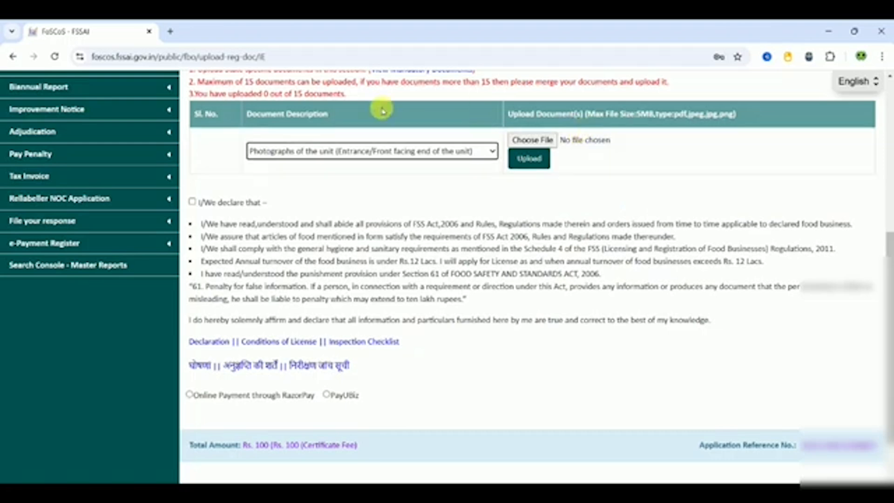
- Reconfirm Photographs of the unit as the description and tick the I/We declare checkbox
left_click(377, 154)
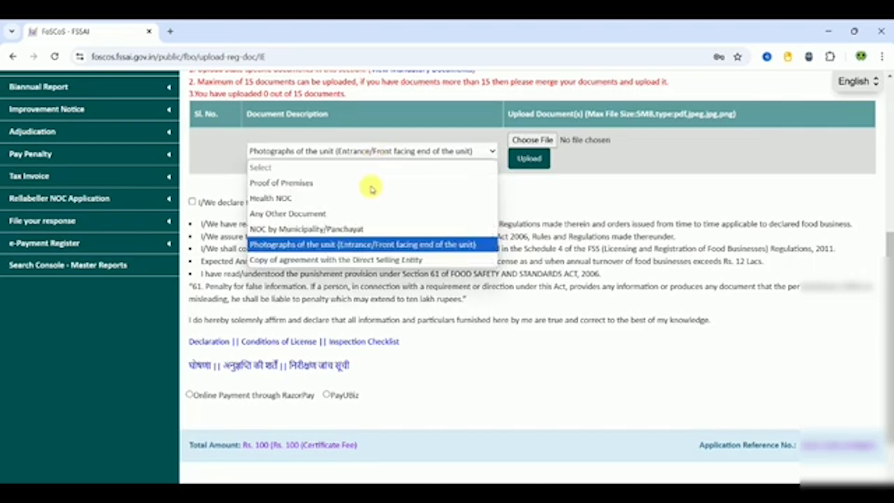
left_click(336, 261)
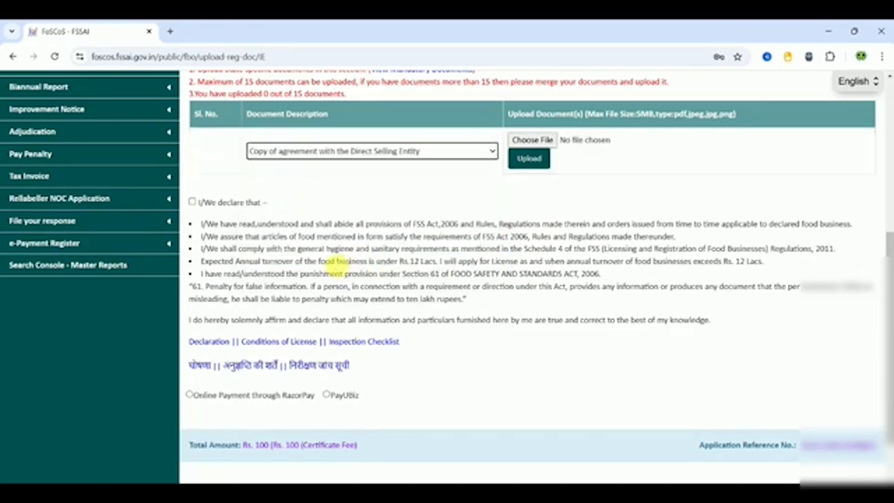
left_click(346, 152)
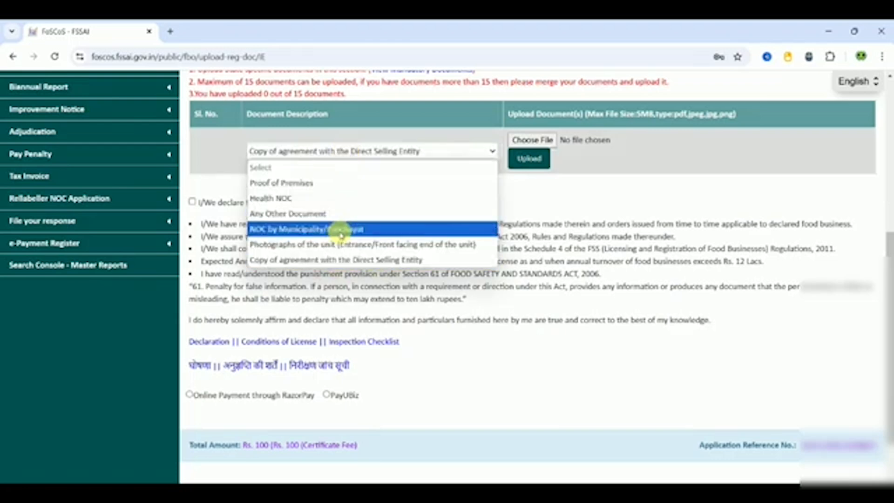
left_click(344, 244)
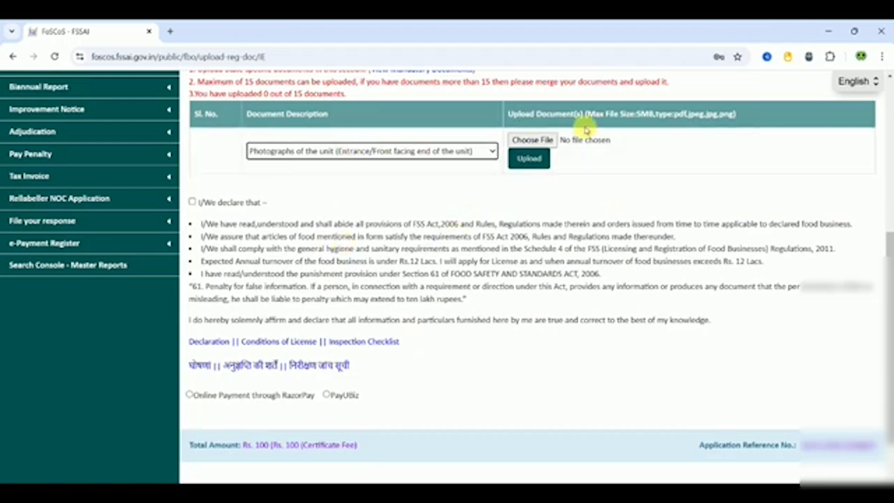
left_click(193, 202)
left_click(192, 201)
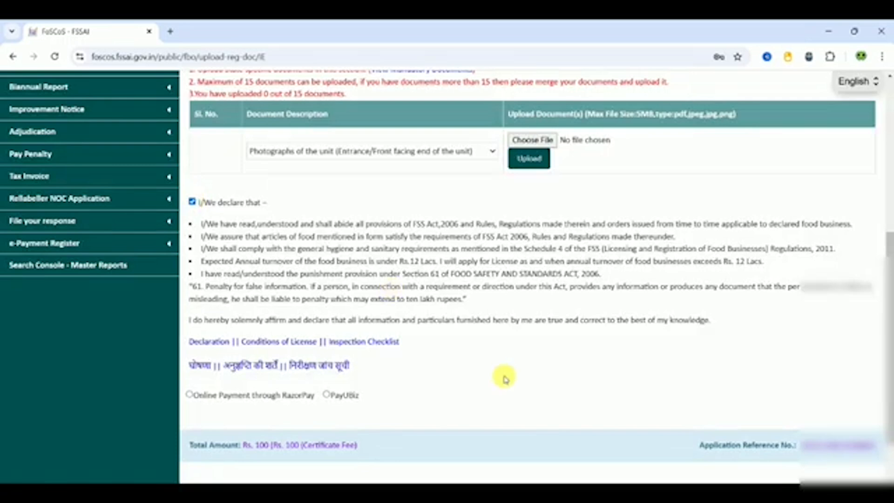
- Choose Online Payment through RazorPay and preview the Form A application
scroll(504, 378, "down", 3)
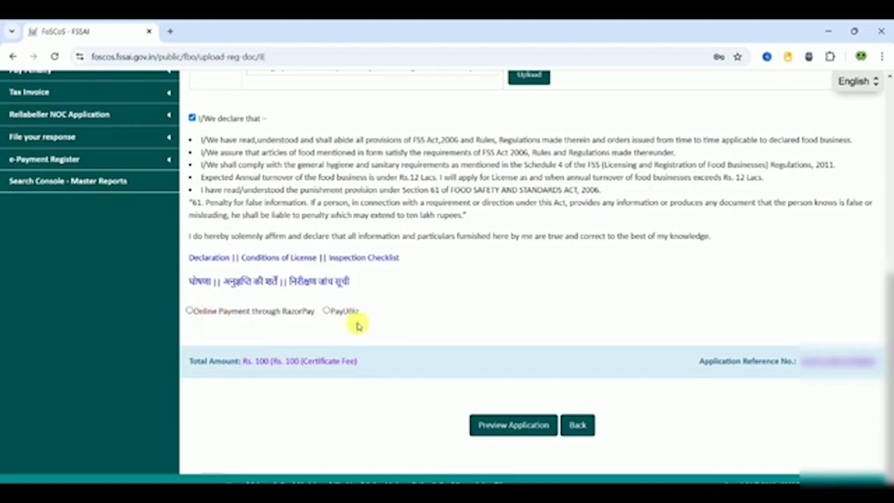
left_click(190, 311)
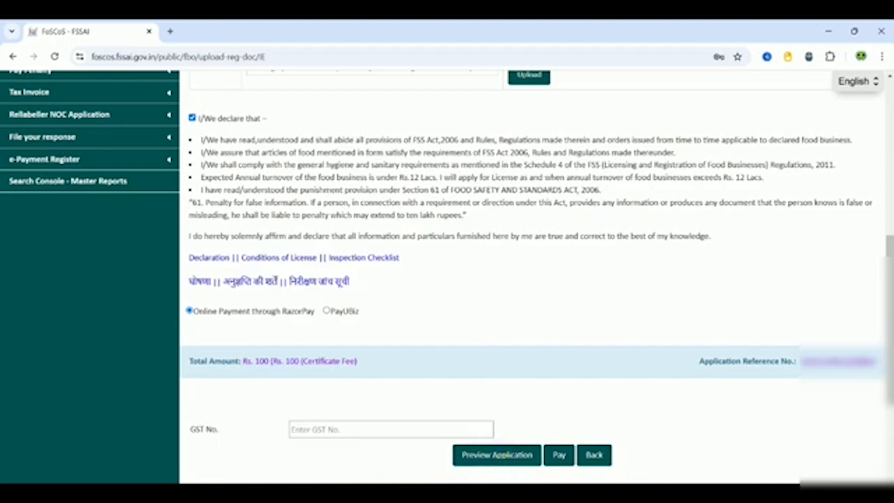
left_click(497, 455)
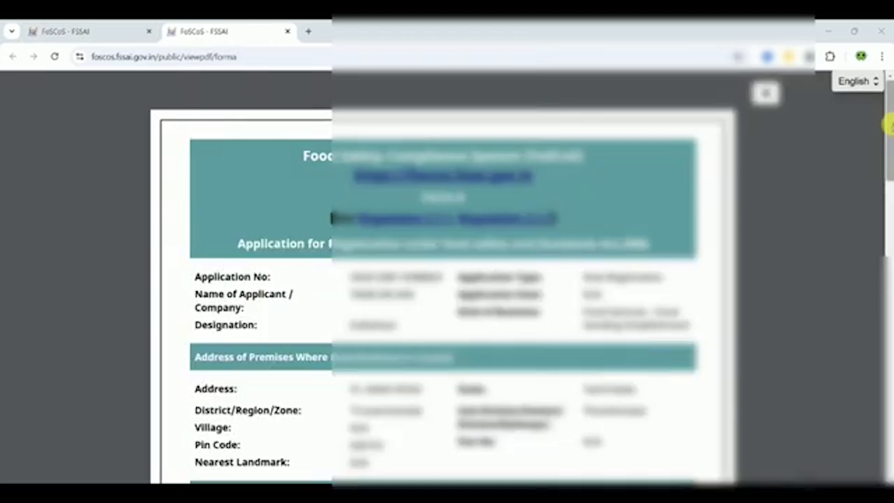
- Scroll through the application preview, then return to the FoSCoS payment tab
left_click_drag(888, 131, 890, 413)
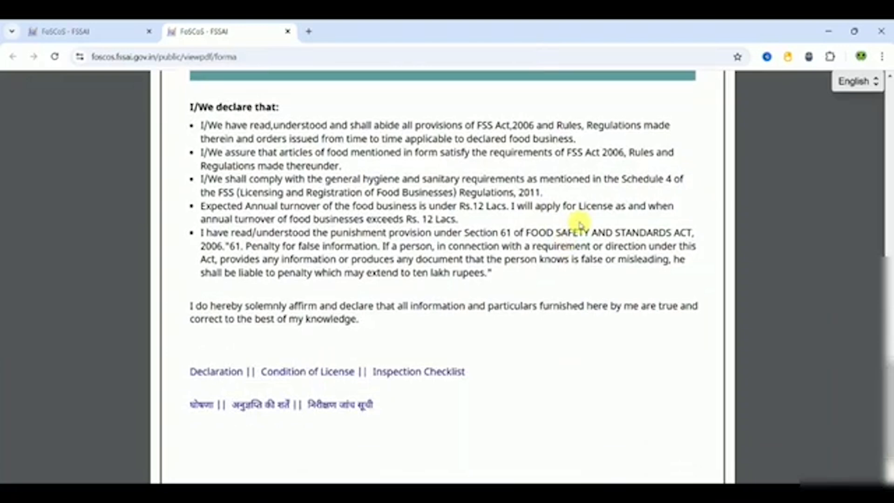
left_click(114, 31)
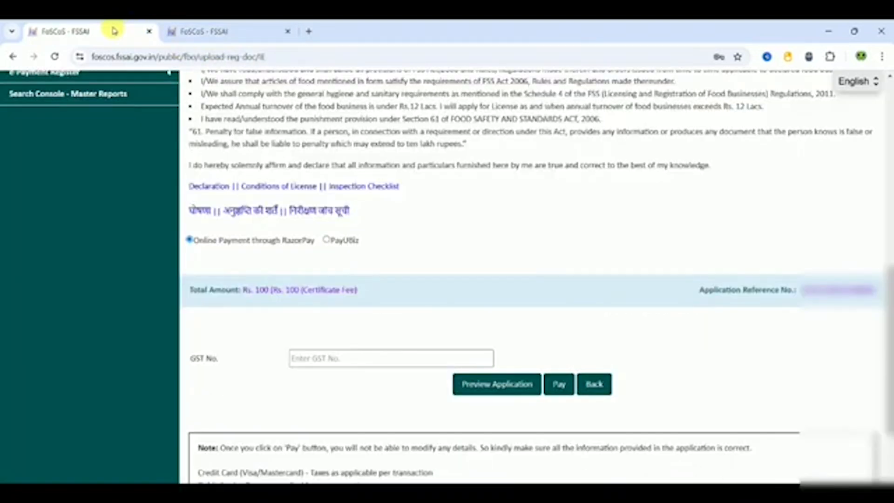
- Start the payment and e-sign the application with the OTP sent to the mobile
left_click(555, 379)
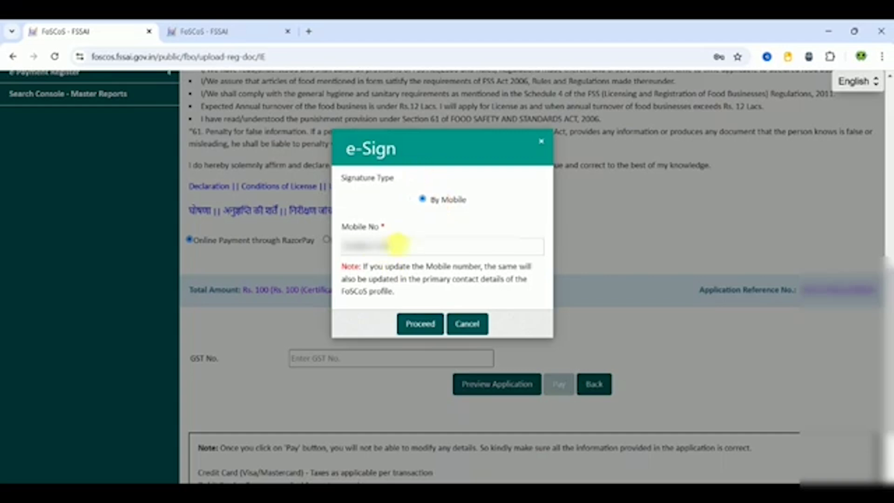
left_click(419, 325)
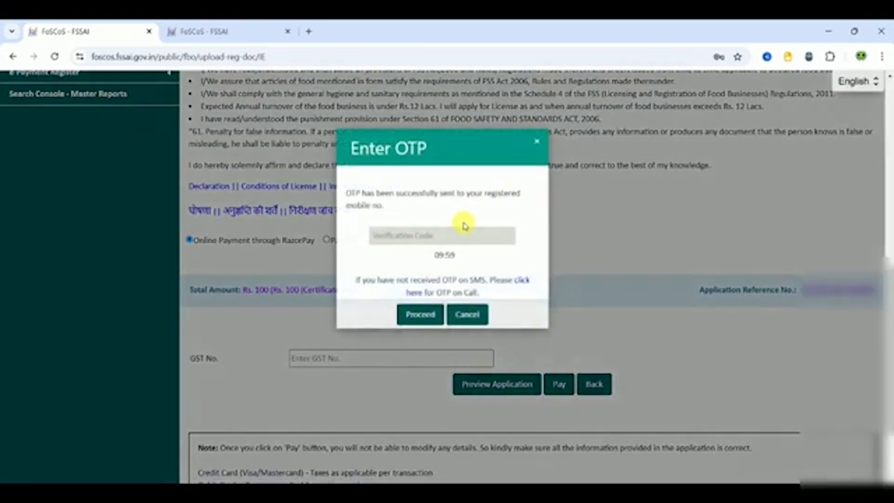
left_click(471, 235)
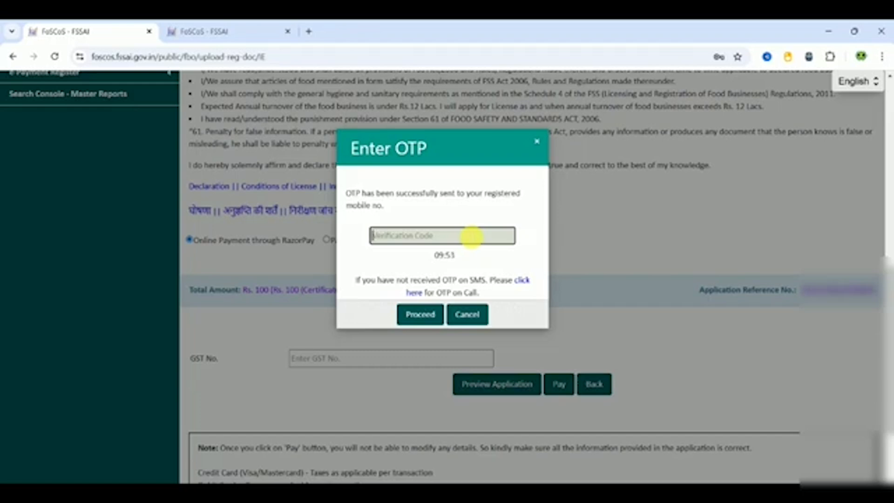
left_click(421, 316)
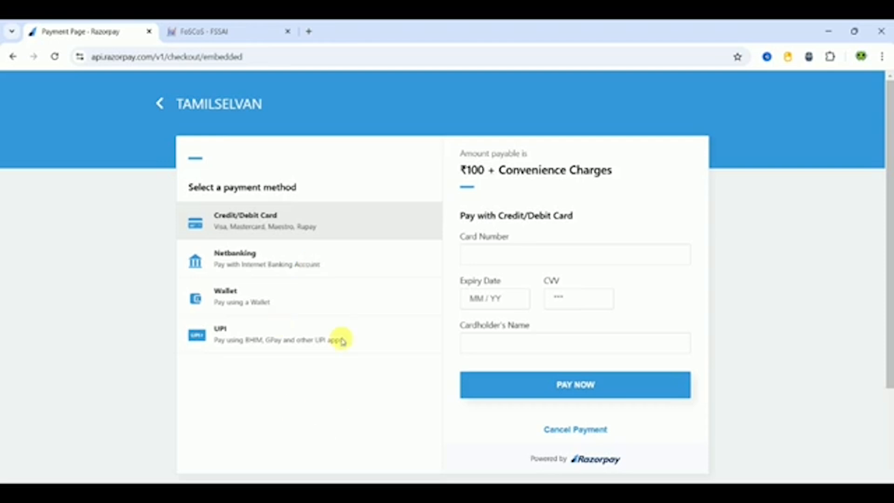
- Look at Netbanking and Wallet options, then select UPI as the Razorpay payment method
left_click(259, 256)
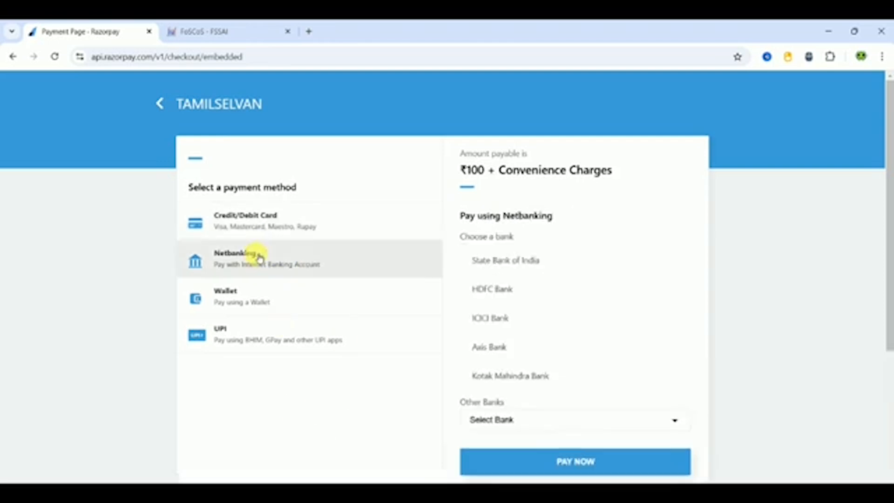
left_click(250, 287)
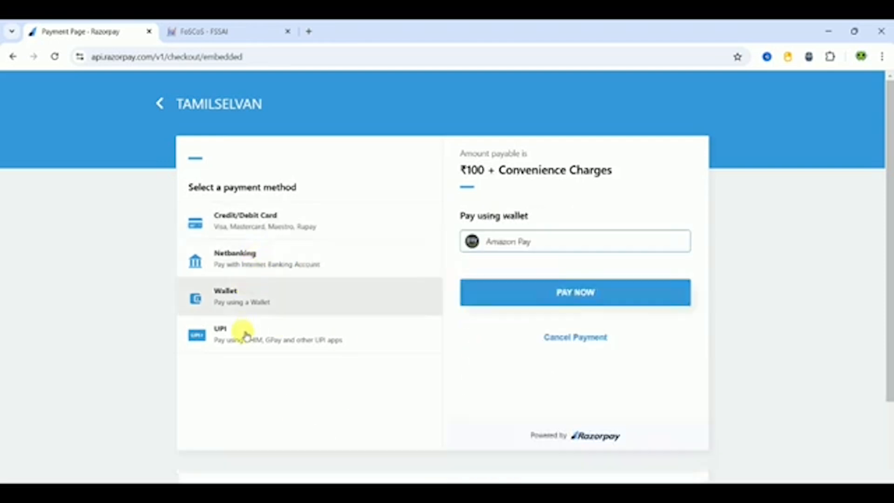
left_click(244, 333)
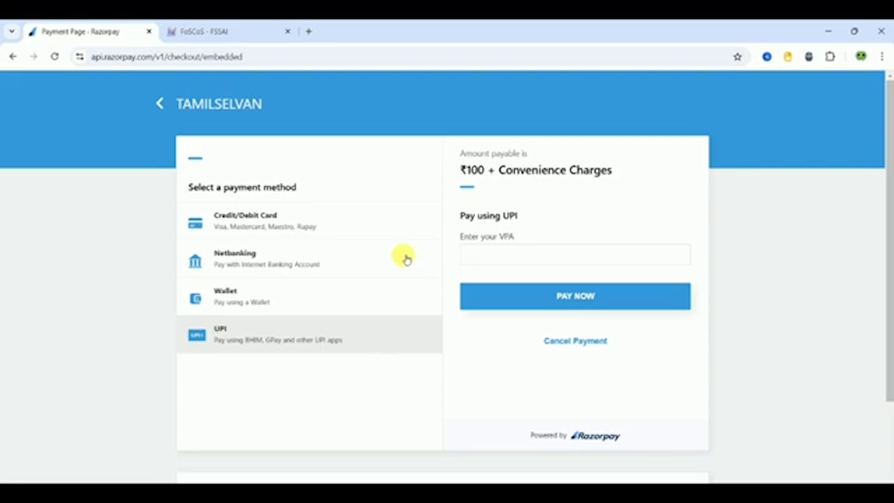
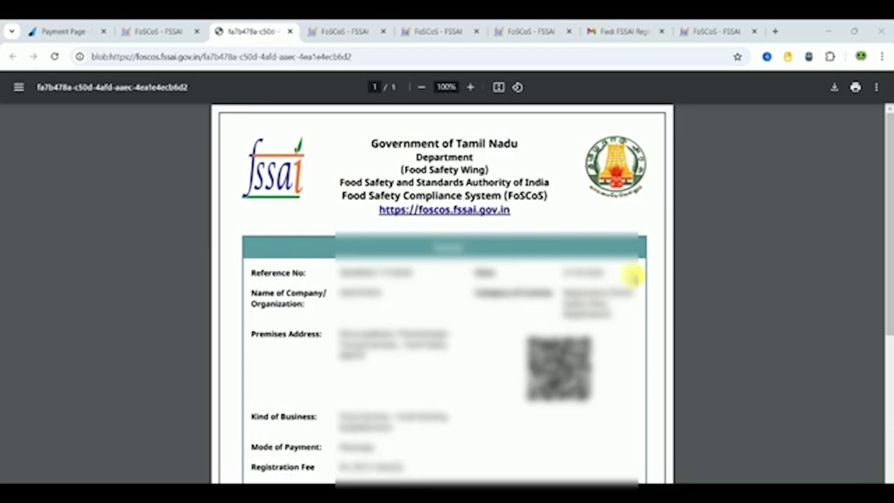
- Bring up FoSCoS Track Applications and select its empty Application Reference No. and Captcha Code fields
left_click(349, 30)
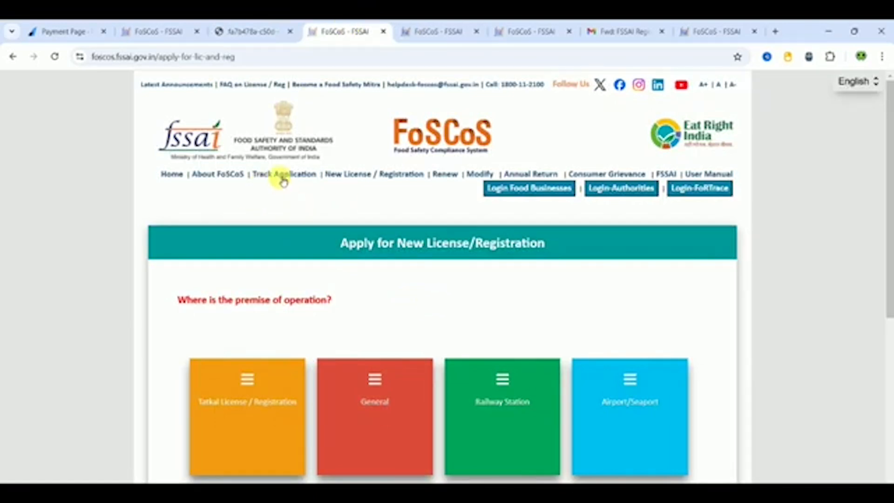
left_click(451, 31)
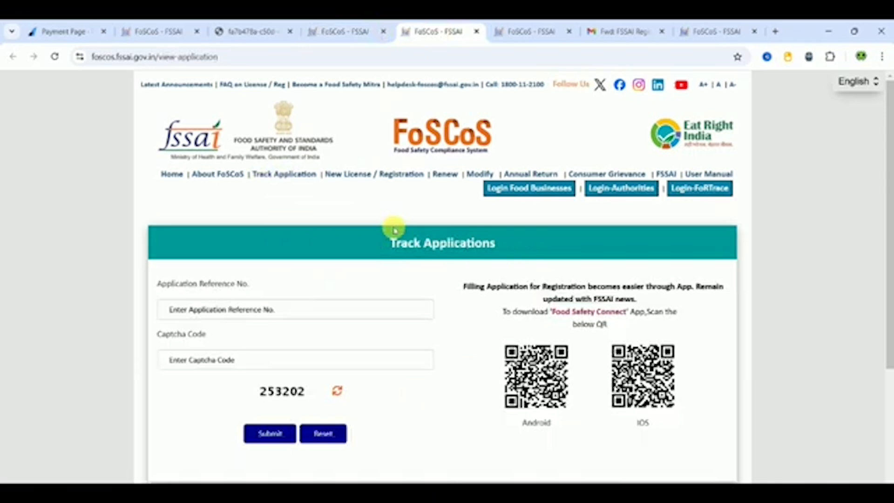
left_click(265, 313)
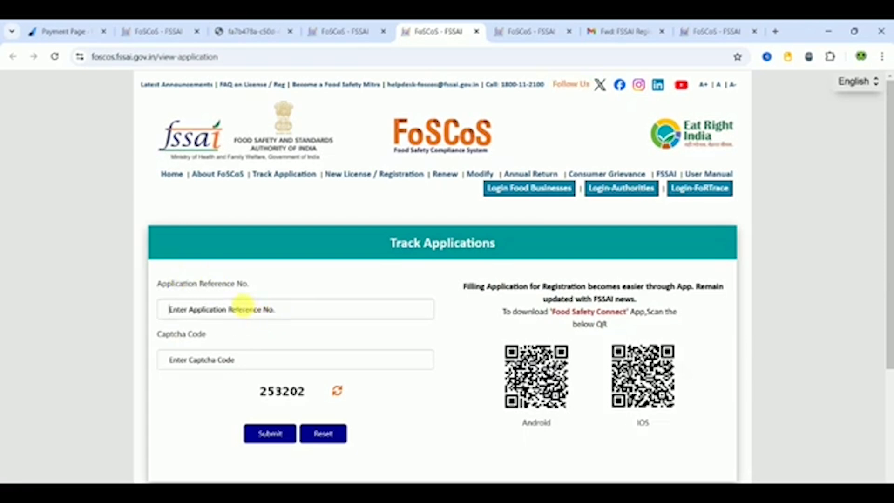
left_click(196, 368)
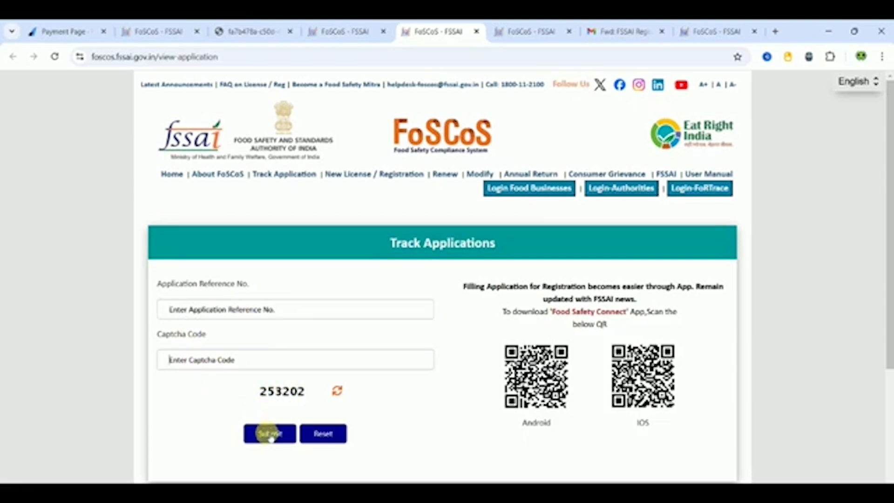
- Confirm the status reads Registration Certificate Issued, then view the certificate-generated email in Gmail
left_click(538, 29)
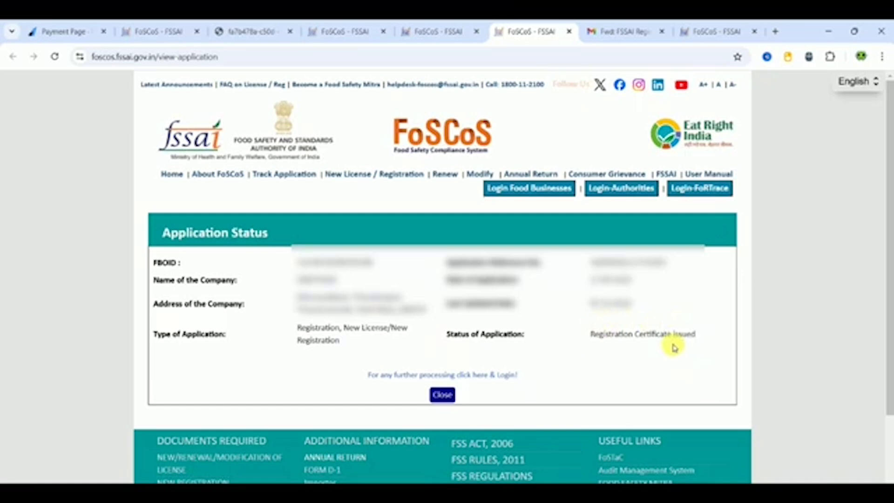
left_click(624, 31)
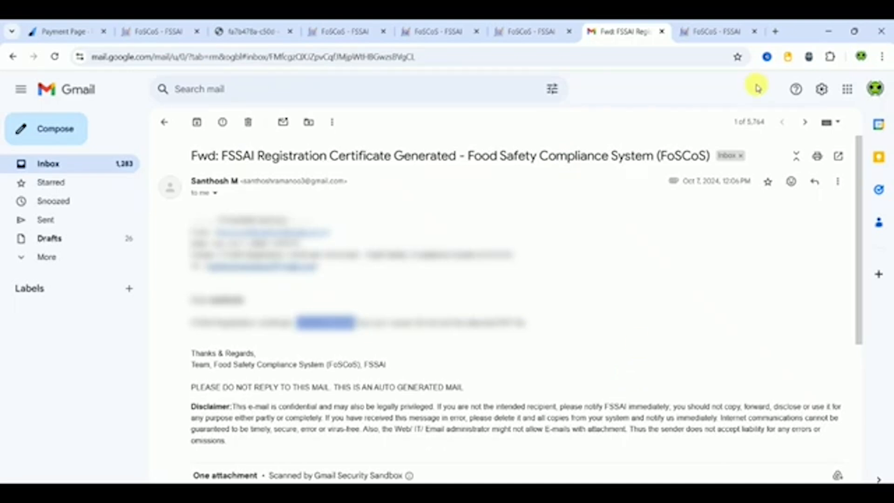
- Go from Gmail back to FoSCoS, ending on the public User Sign-in page
left_click(325, 27)
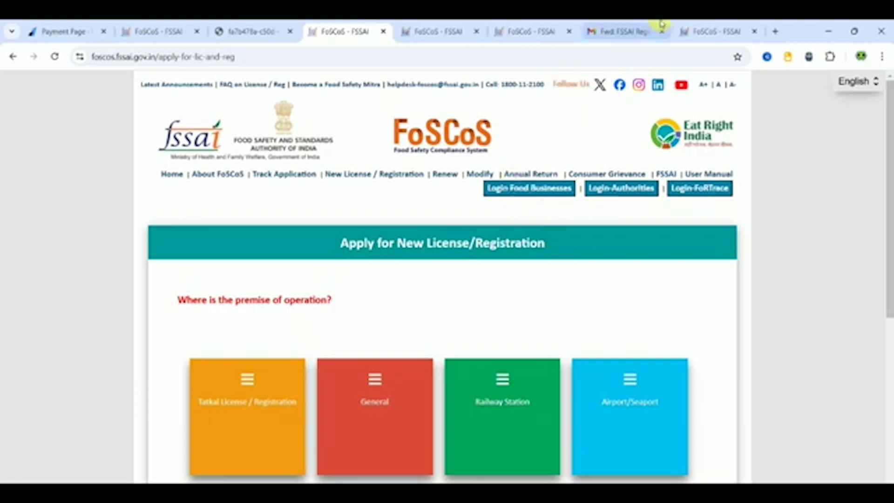
left_click(708, 28)
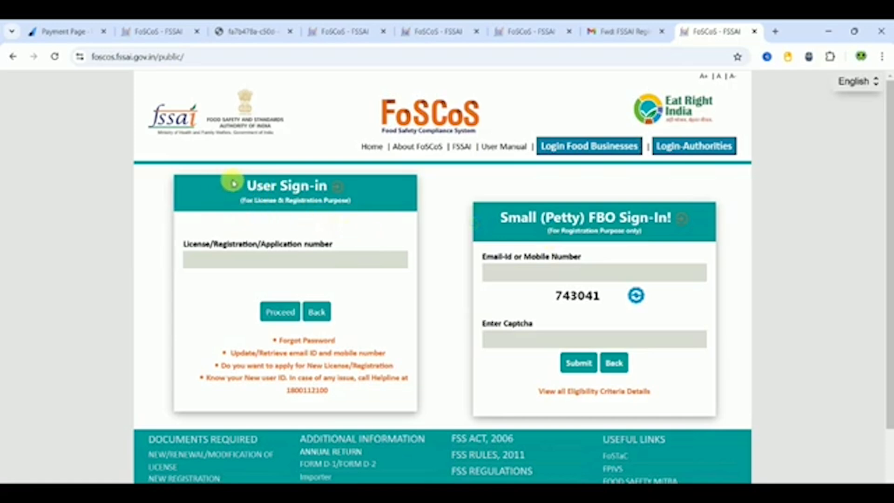
- Sign in with the pasted registration number, the account password and the captcha code
left_click(253, 260)
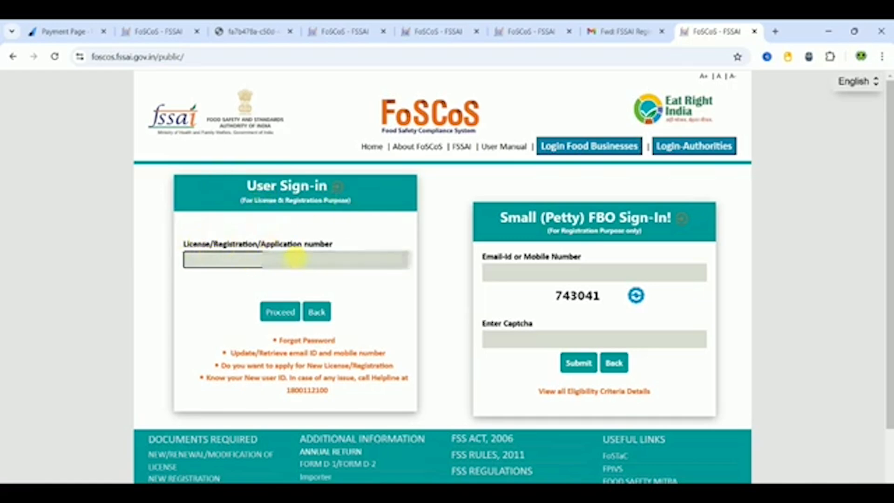
key("ctrl+v")
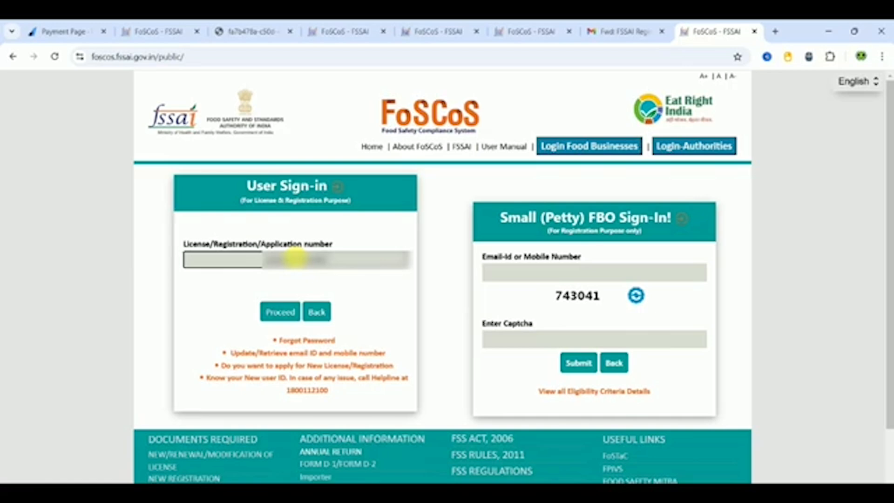
left_click(280, 311)
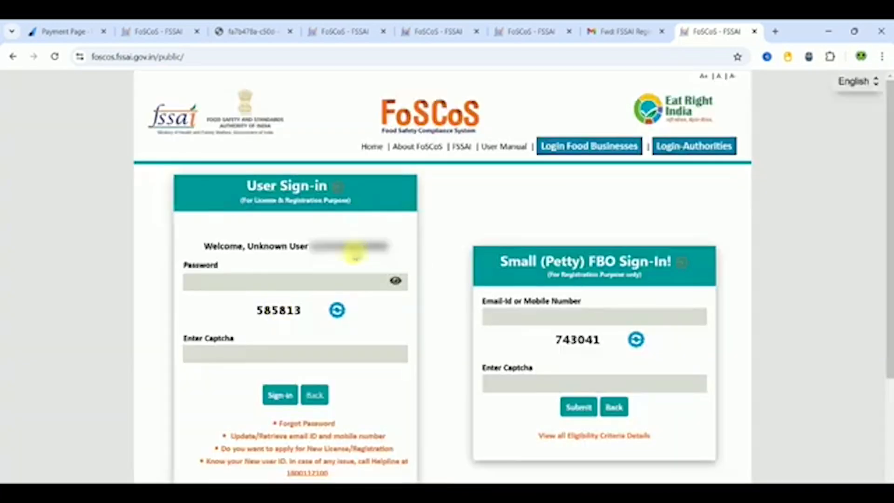
left_click(298, 278)
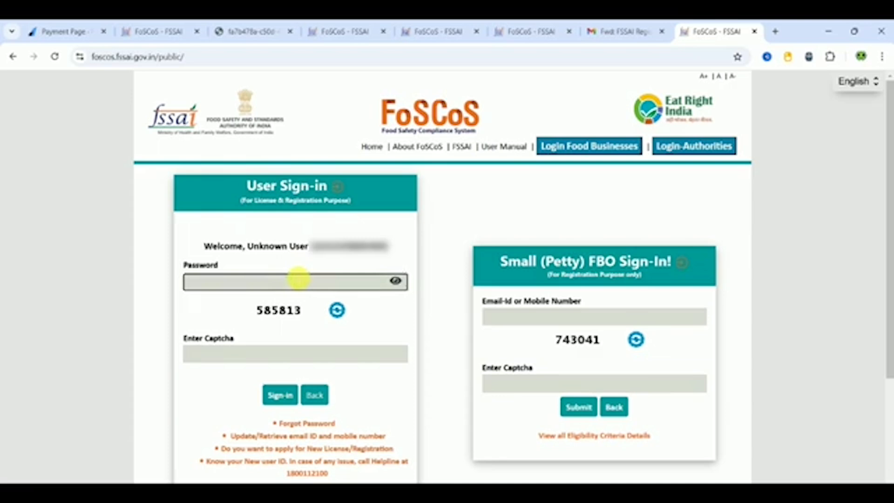
type("**************")
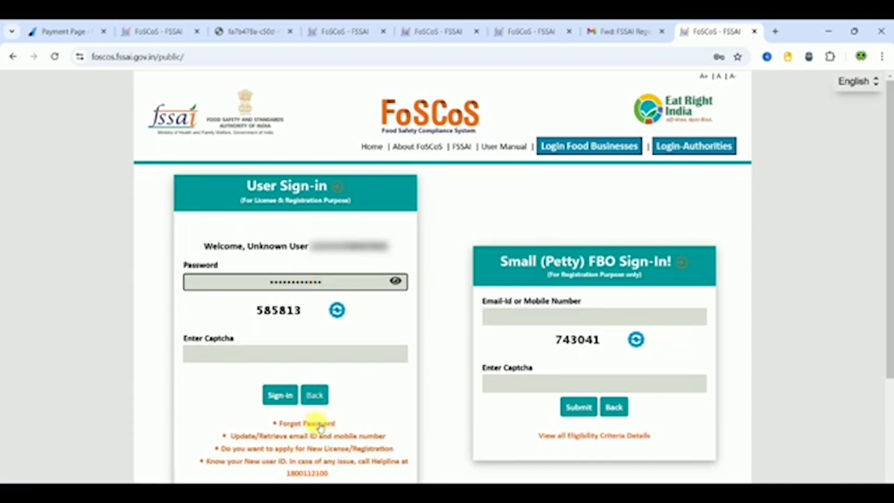
left_click(260, 355)
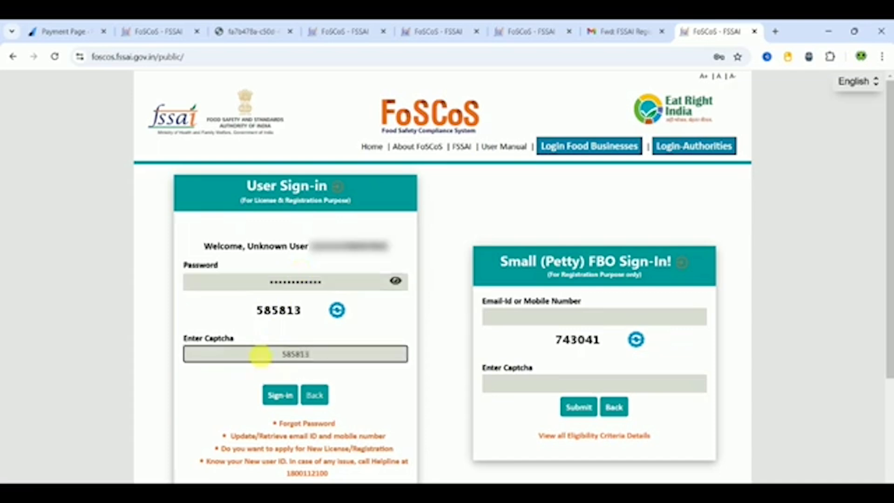
left_click(283, 397)
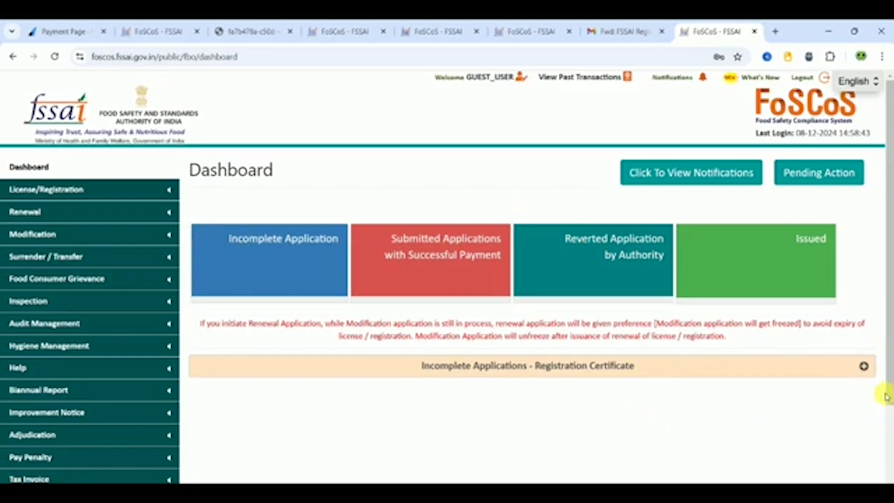
- Check the dashboard tiles, then expand the Issued Registration Certificate list (valid 01-10-2024 to 30-09-2025)
left_click(864, 366)
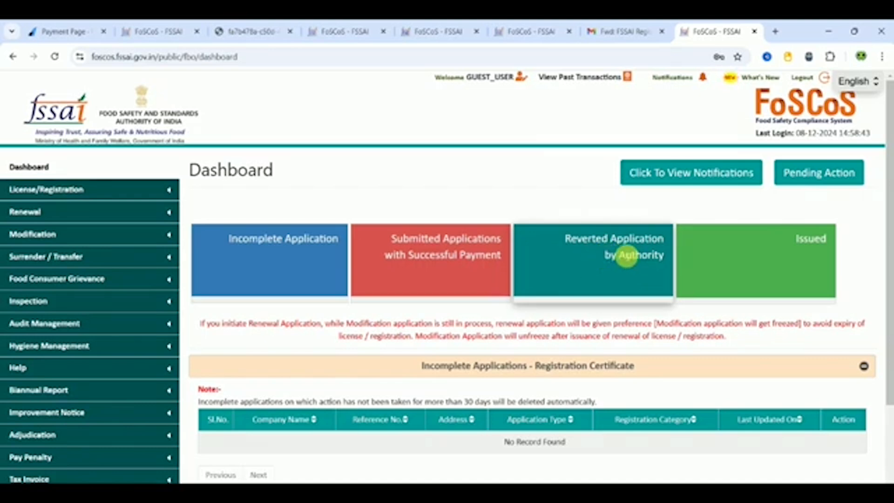
left_click(626, 256)
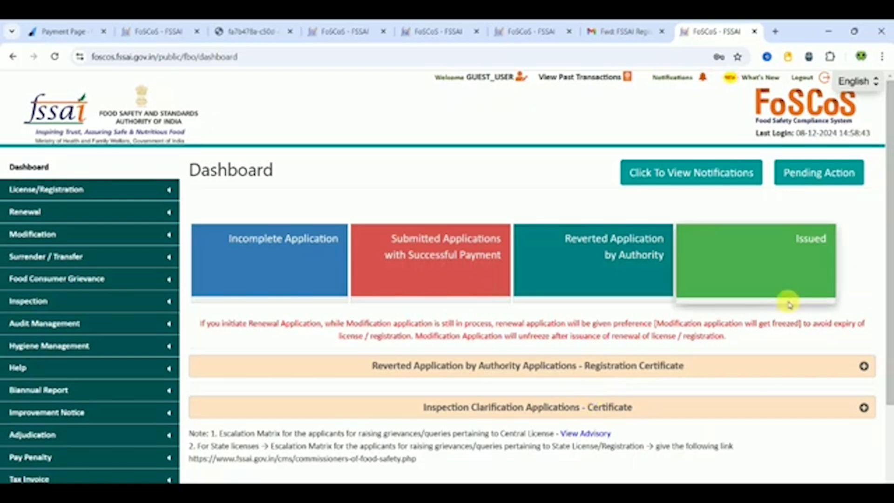
left_click(812, 250)
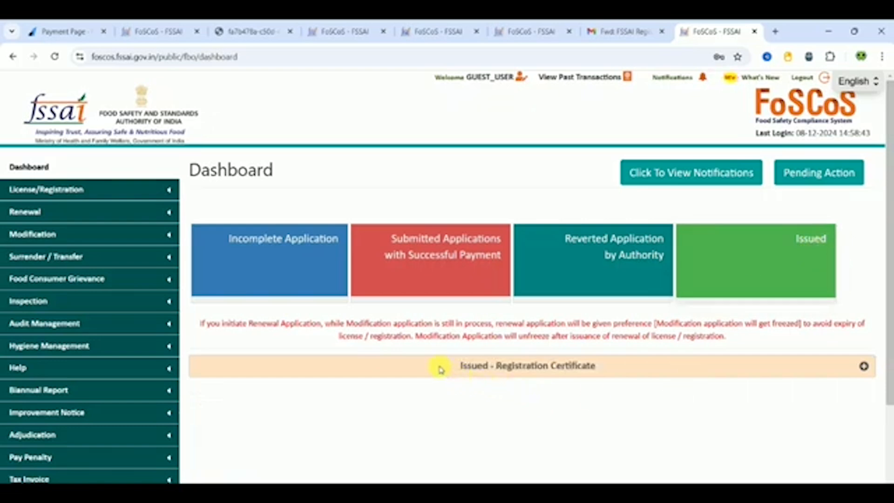
left_click(863, 367)
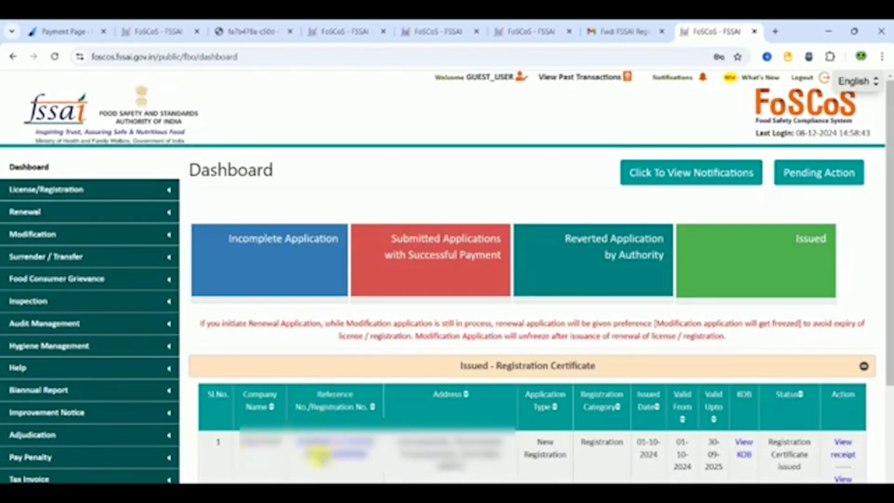
- Open the issued registration certificate PDF from the Issued table's registration number link
left_click(335, 454)
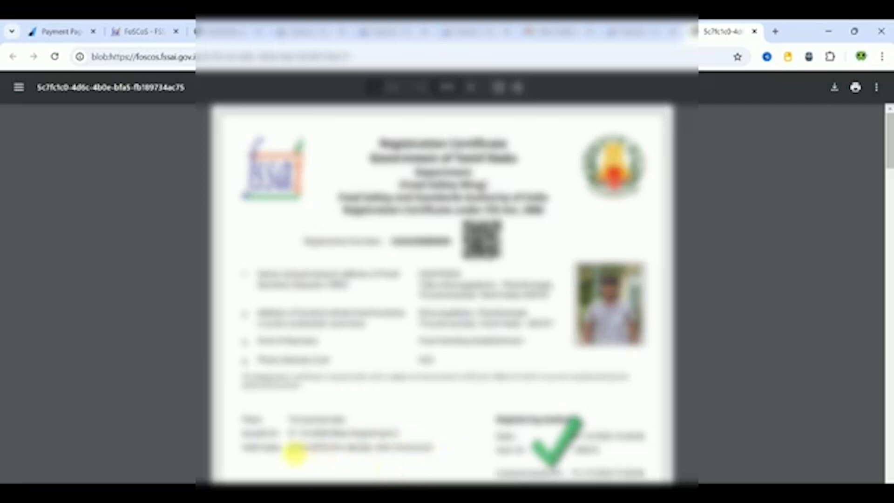
- Select the certificate's validity text, check the dashboard's Renewal options, then scroll the PDF to the ID card
left_click_drag(293, 451, 335, 451)
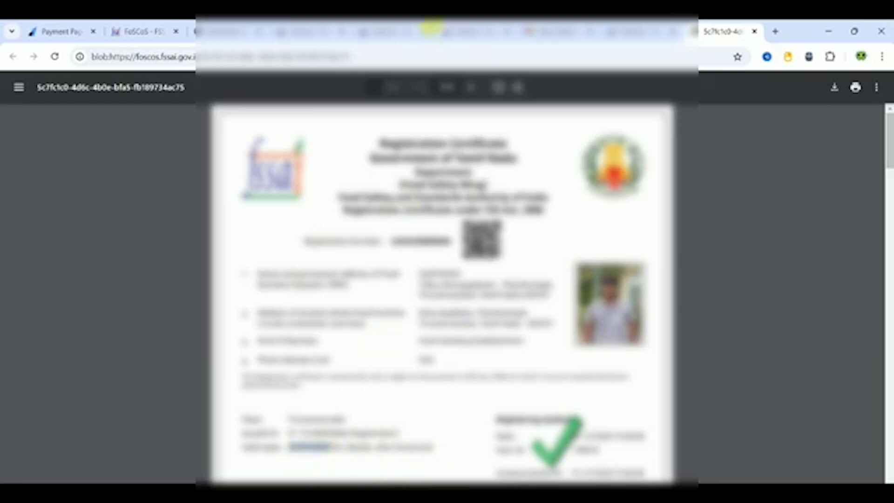
left_click(630, 26)
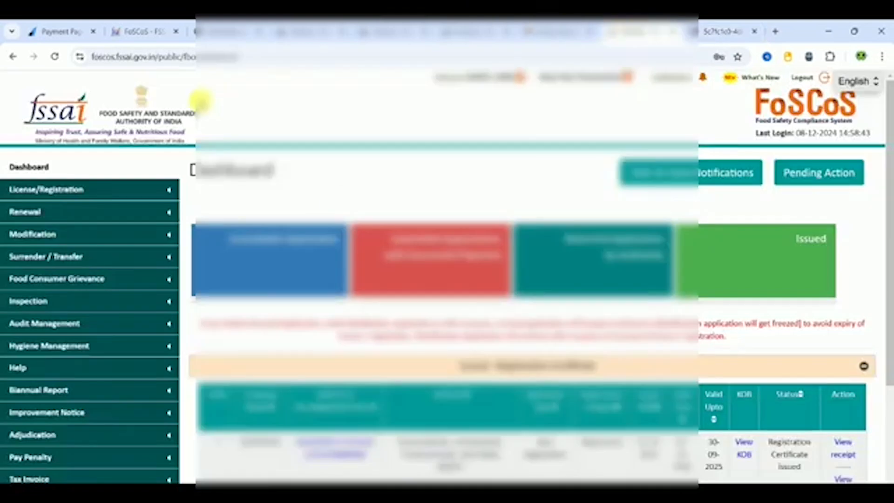
left_click(168, 214)
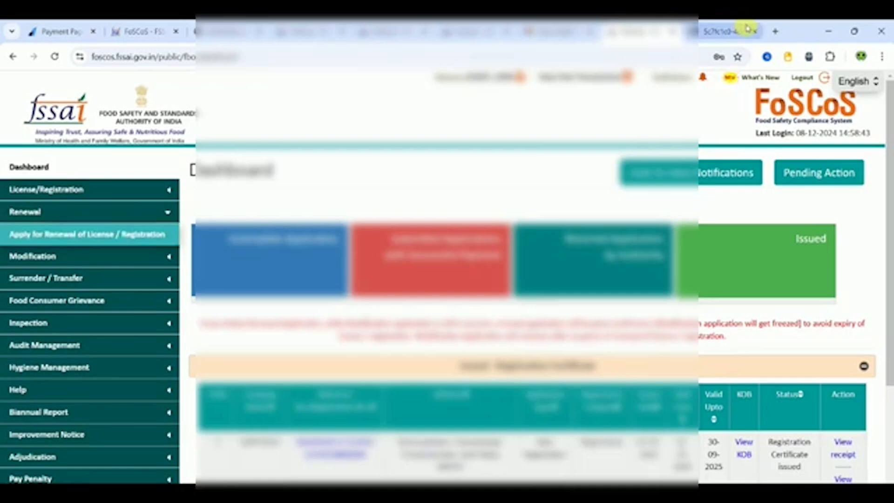
left_click(717, 31)
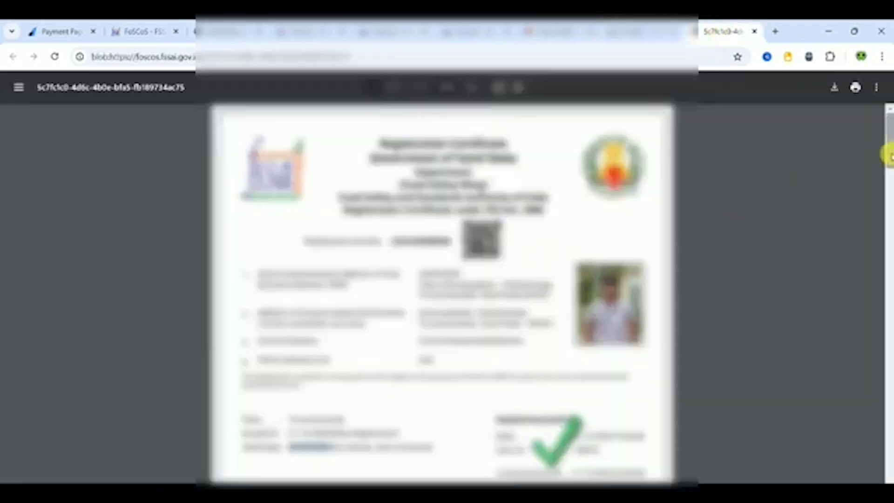
left_click_drag(887, 154, 887, 423)
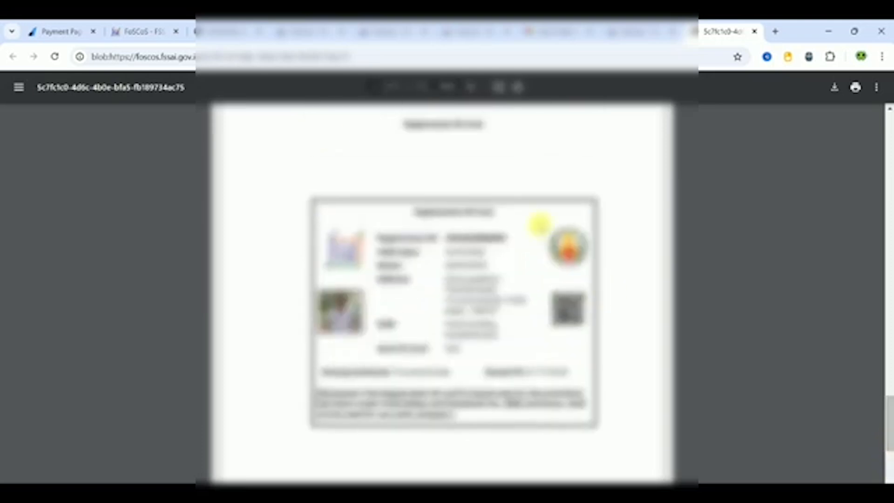